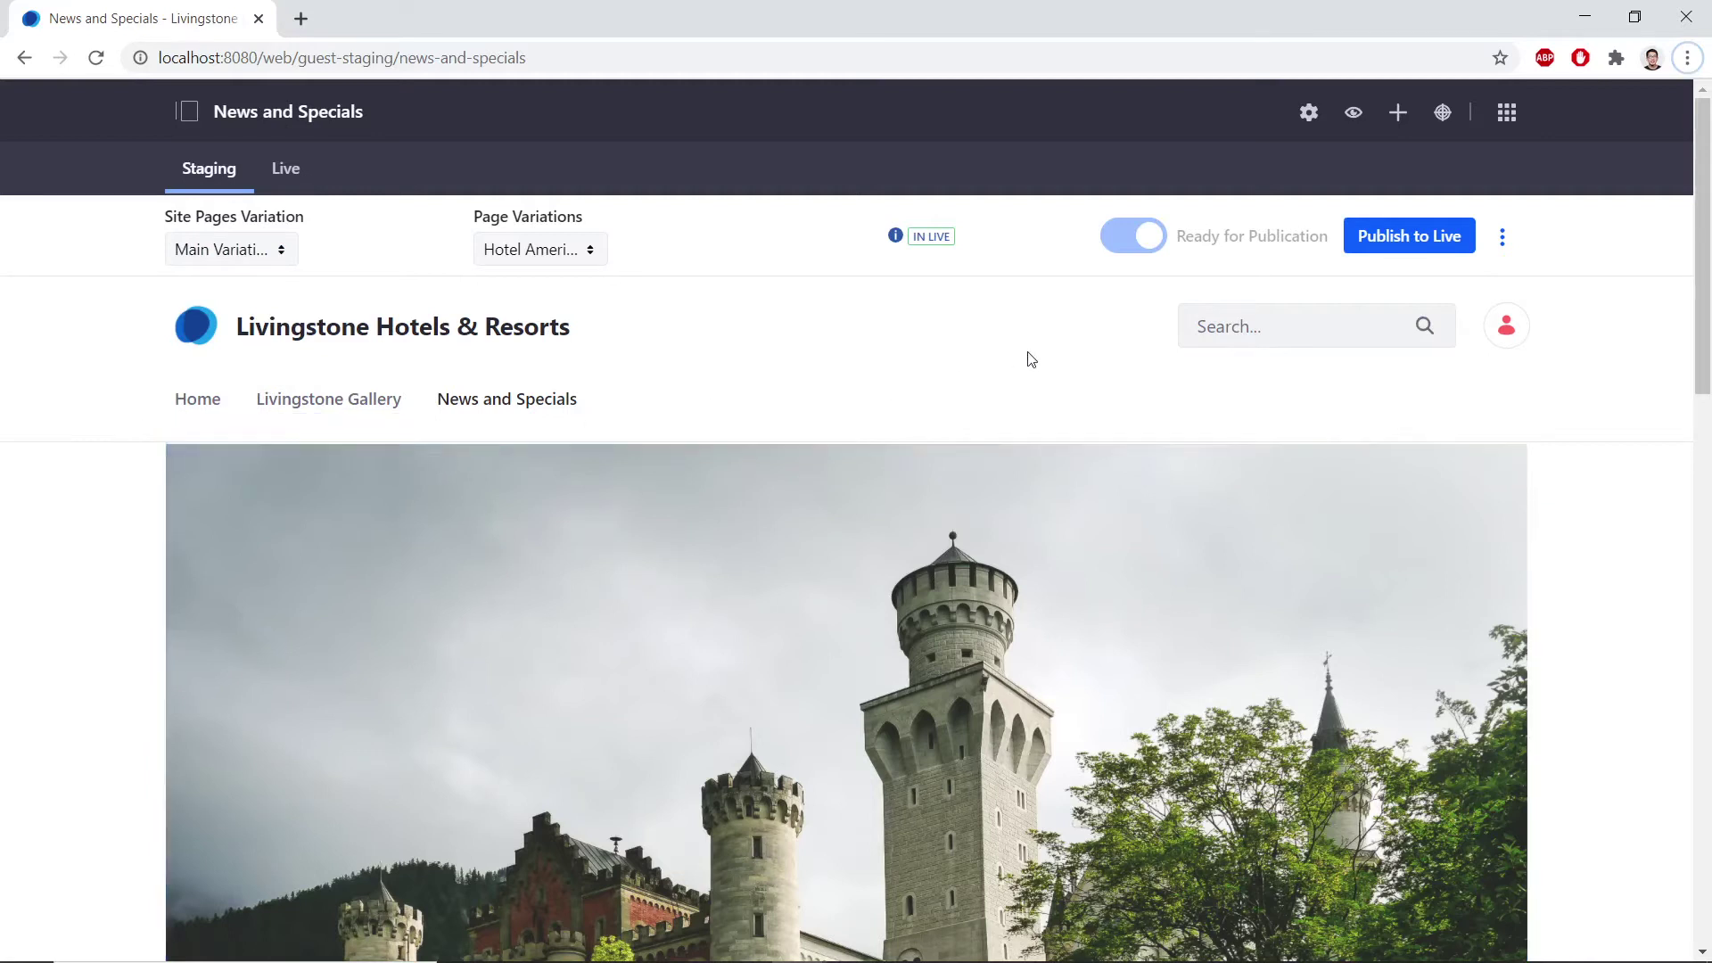
# Add a site pages variation named Holiday Season Variation that copies its pages from Main Variation.
pyautogui.click(1504, 243)
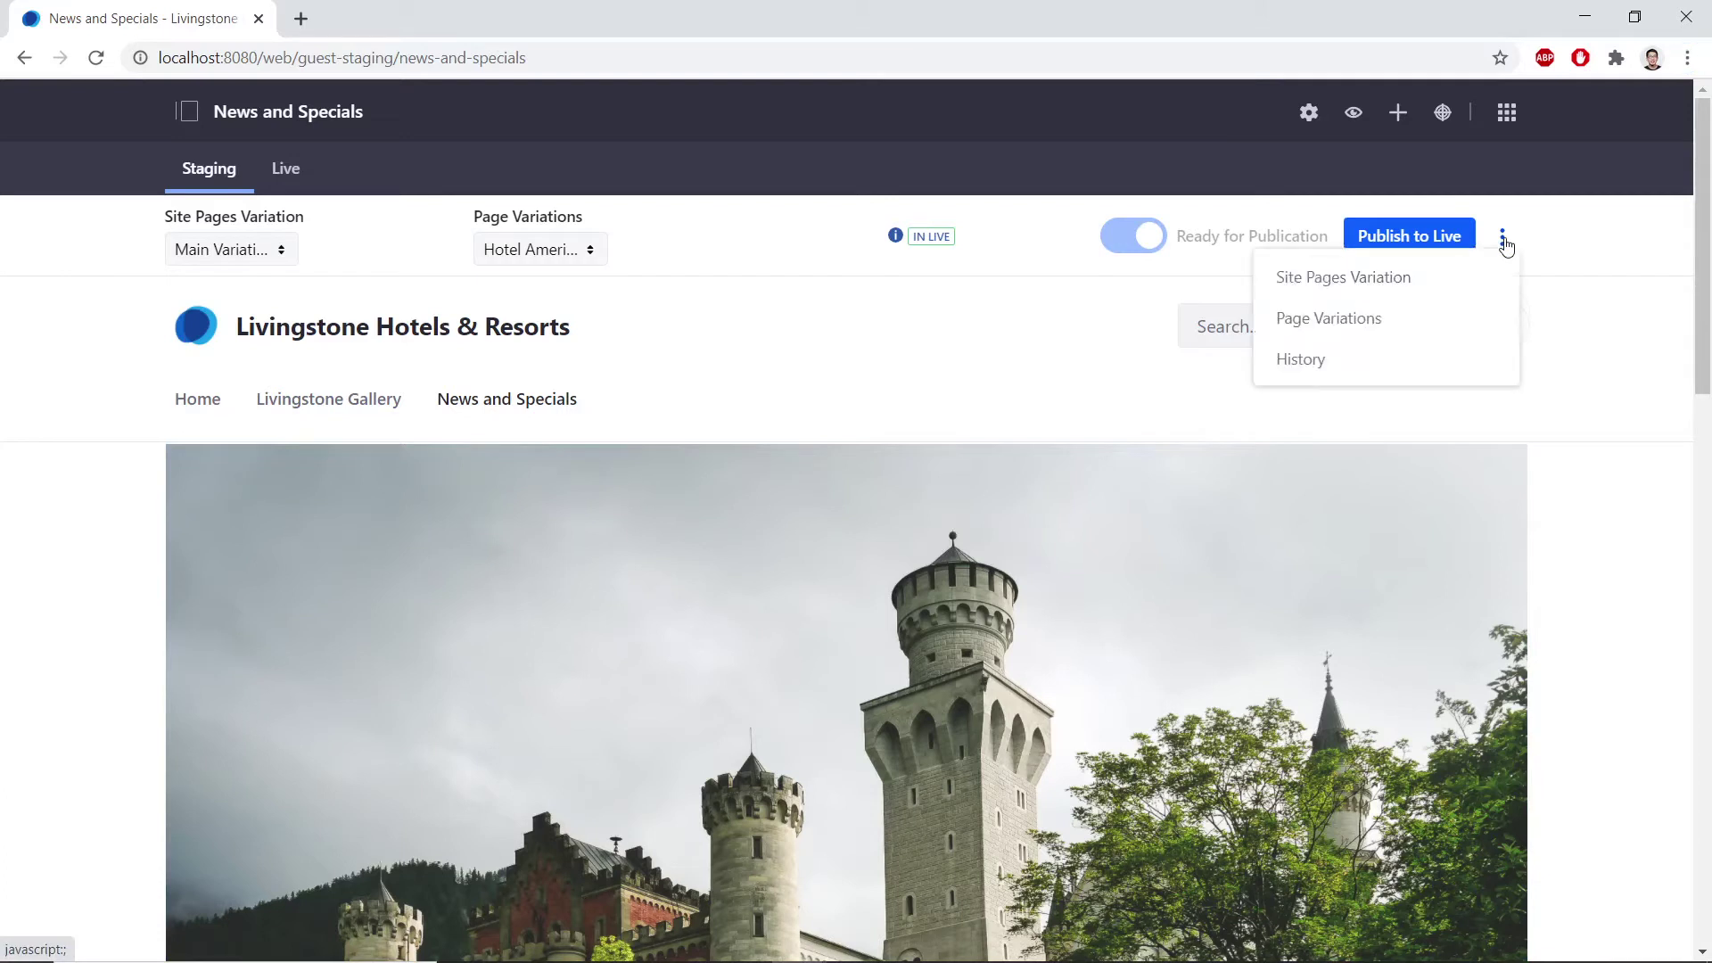
pyautogui.click(1449, 286)
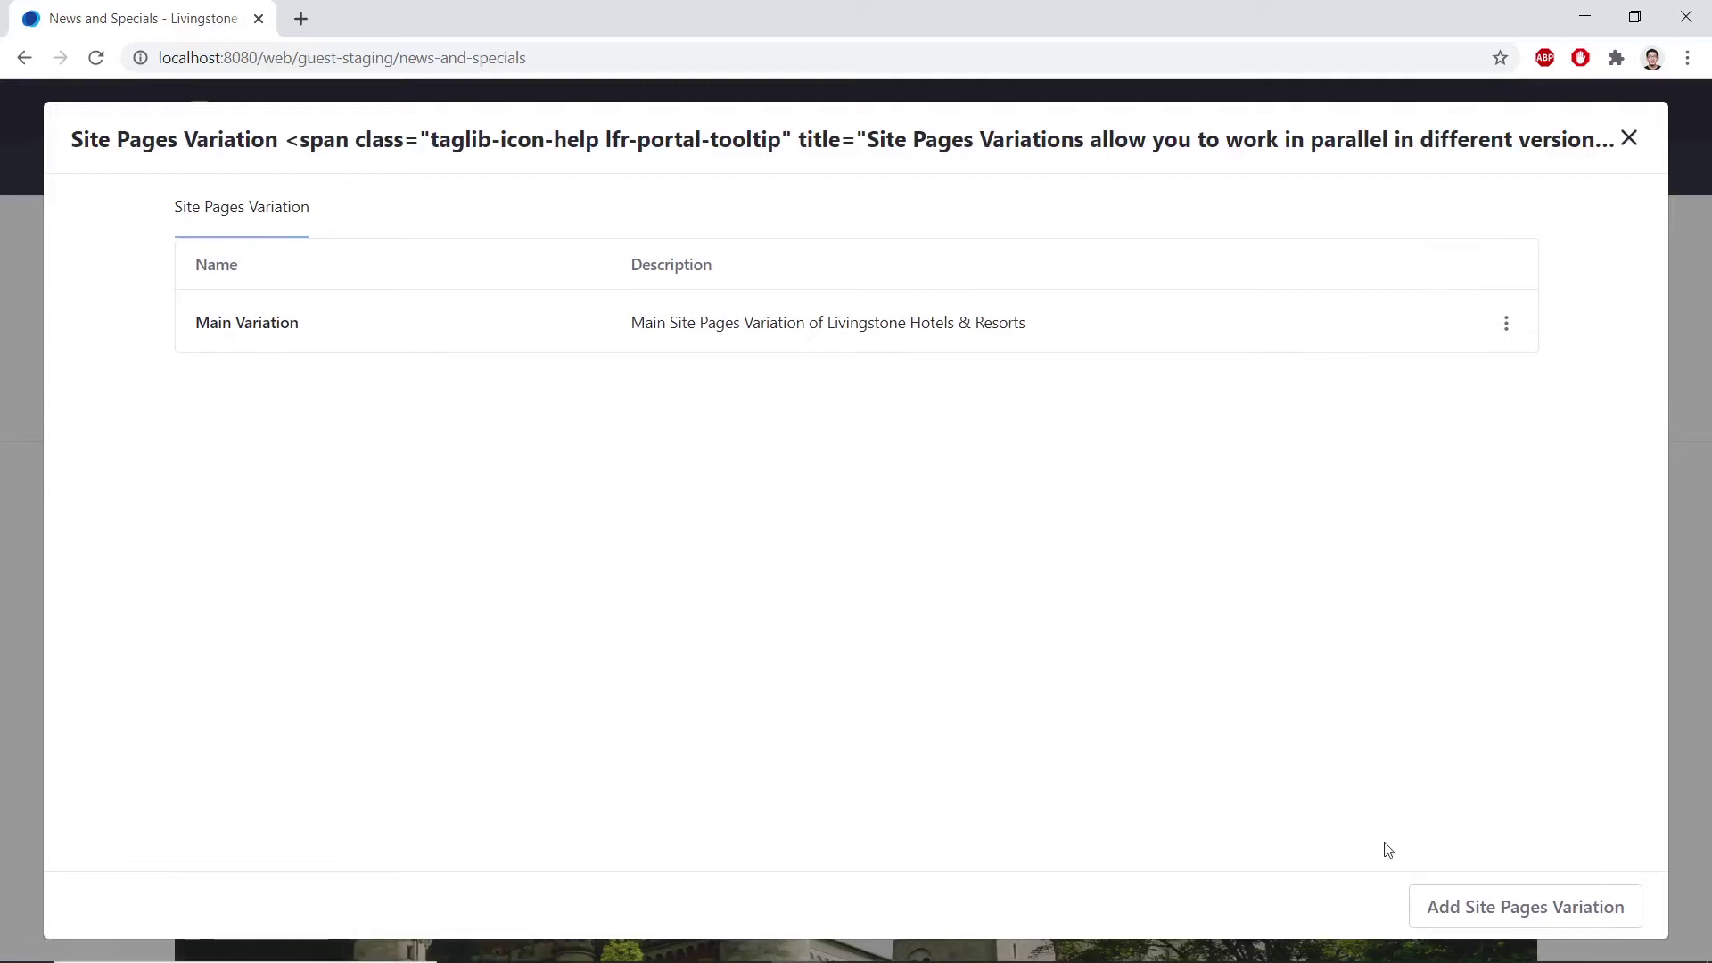
pyautogui.click(1466, 909)
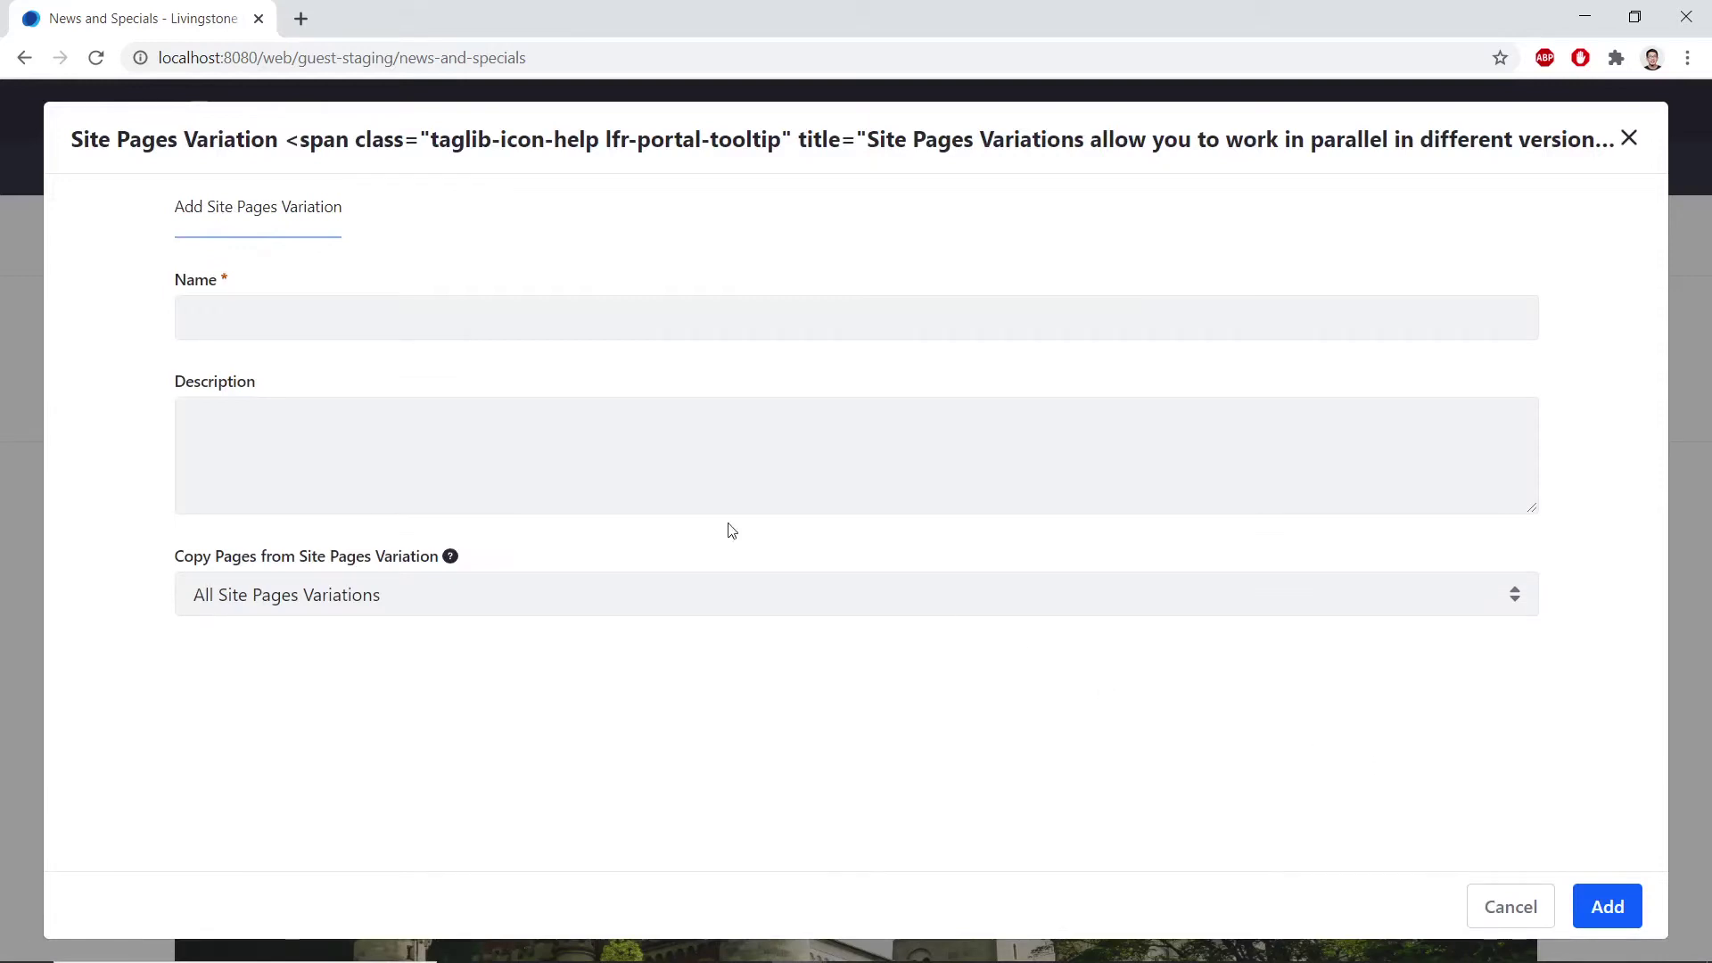
pyautogui.click(268, 325)
pyautogui.write('Holiday Season Variation')
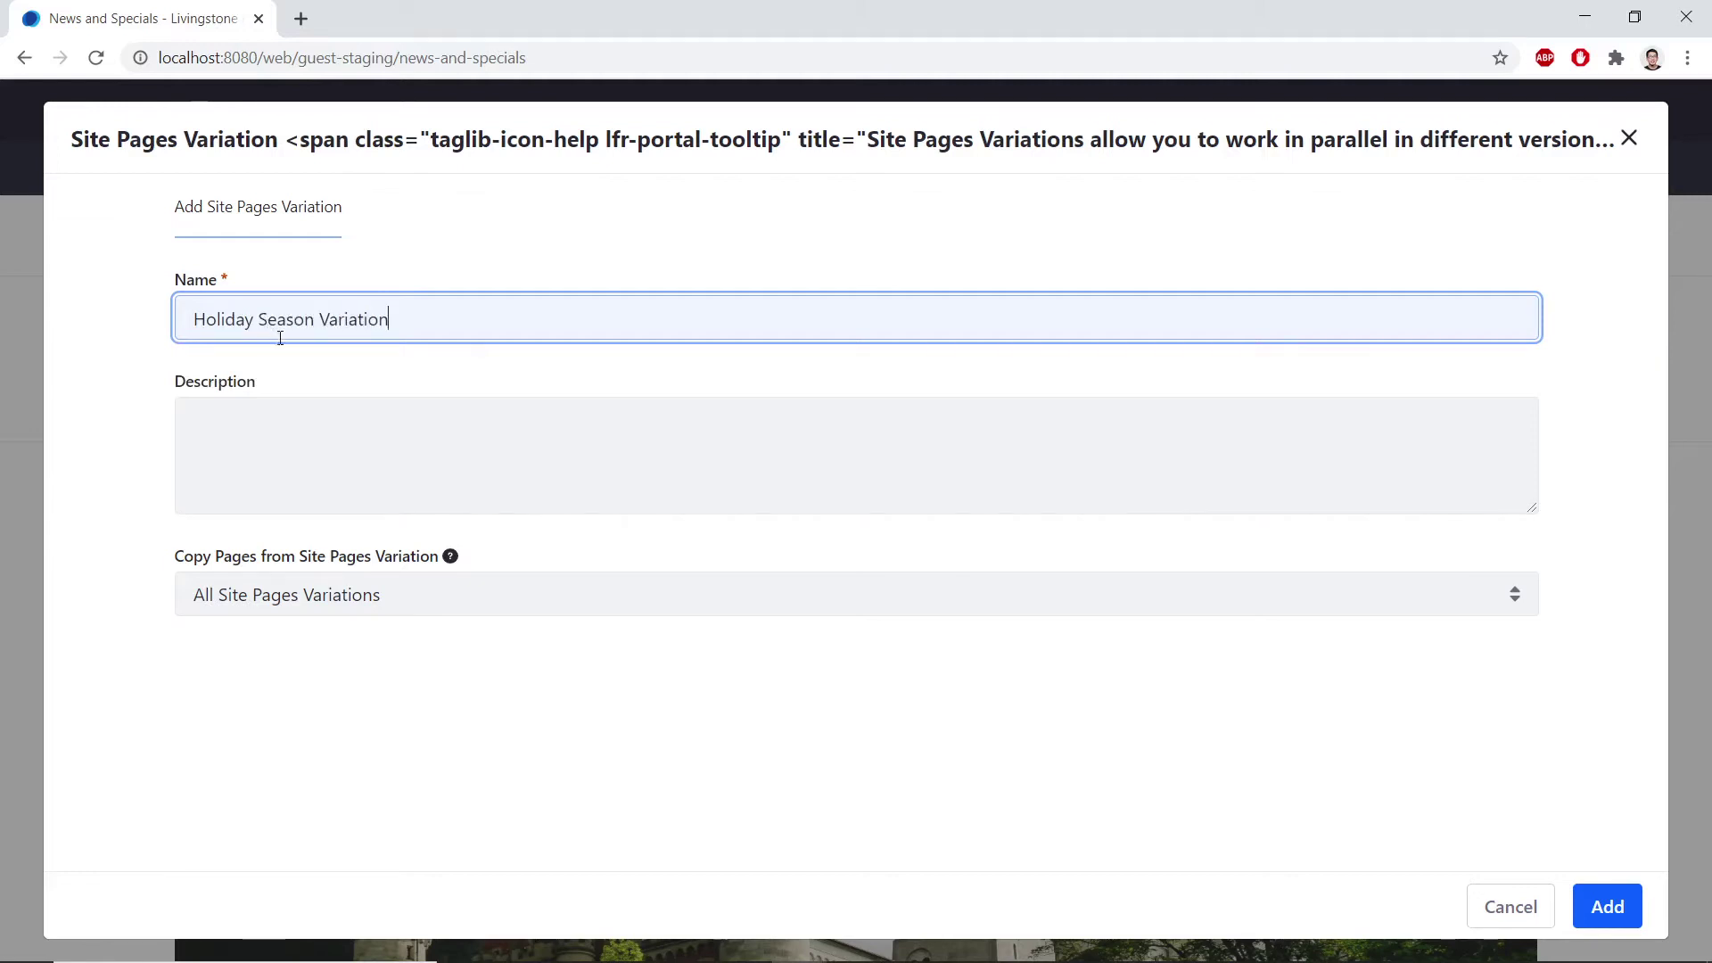
pyautogui.click(360, 606)
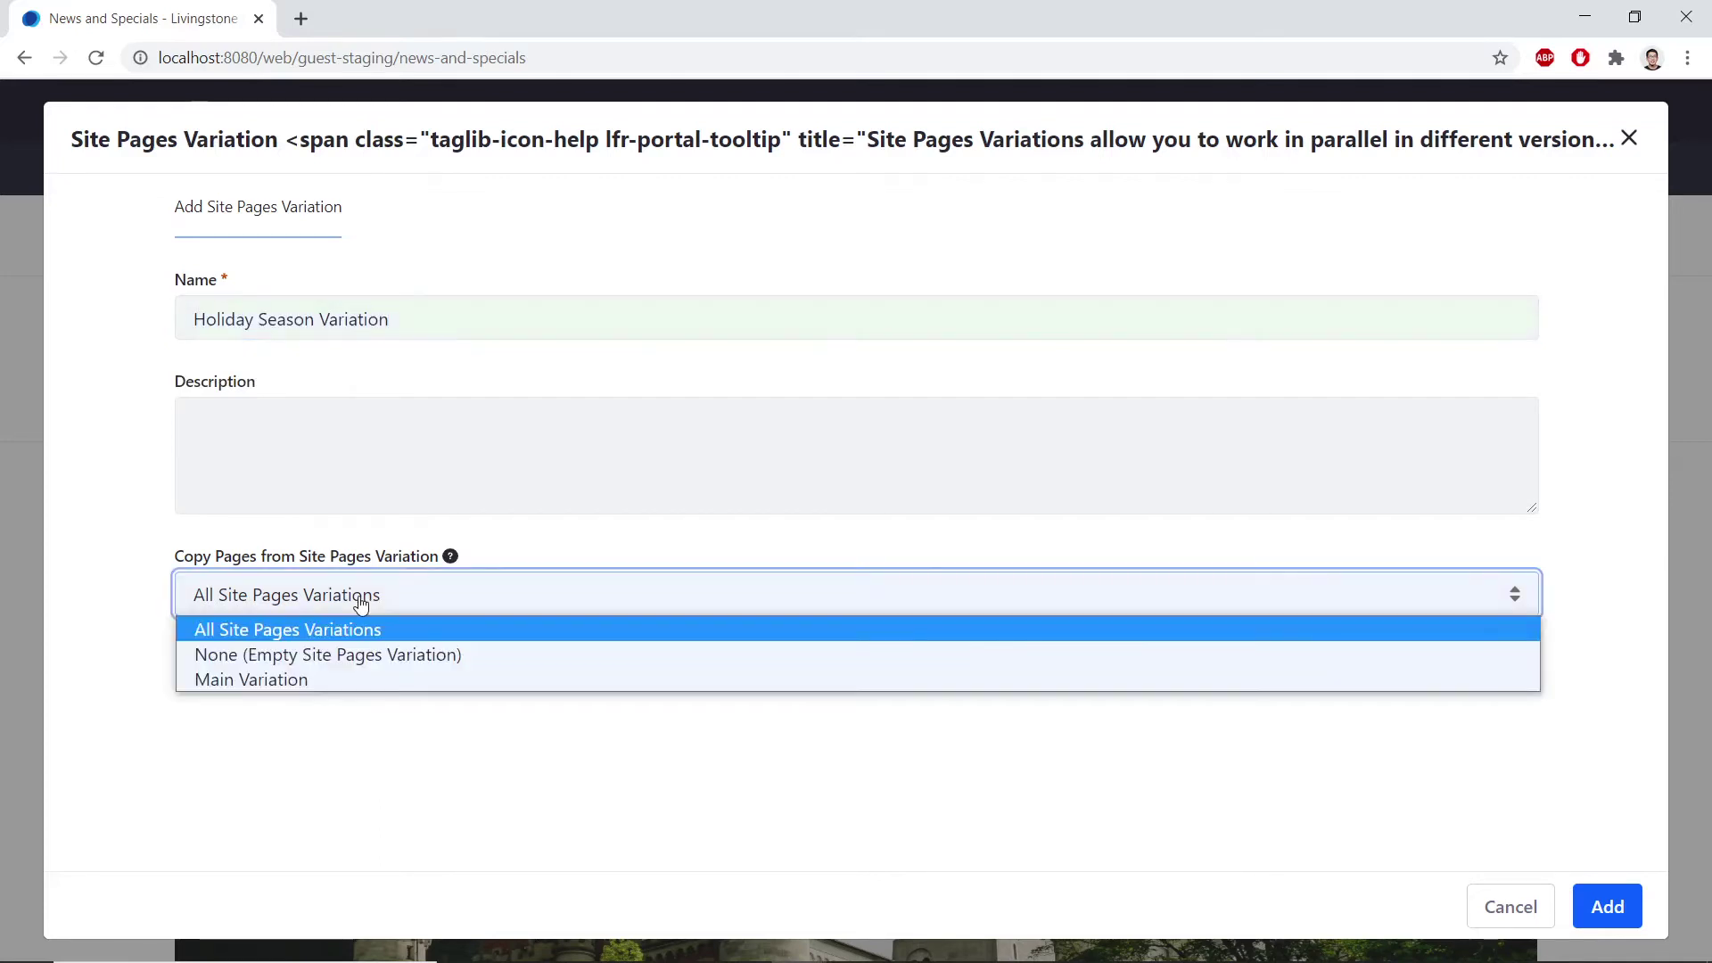
pyautogui.click(343, 680)
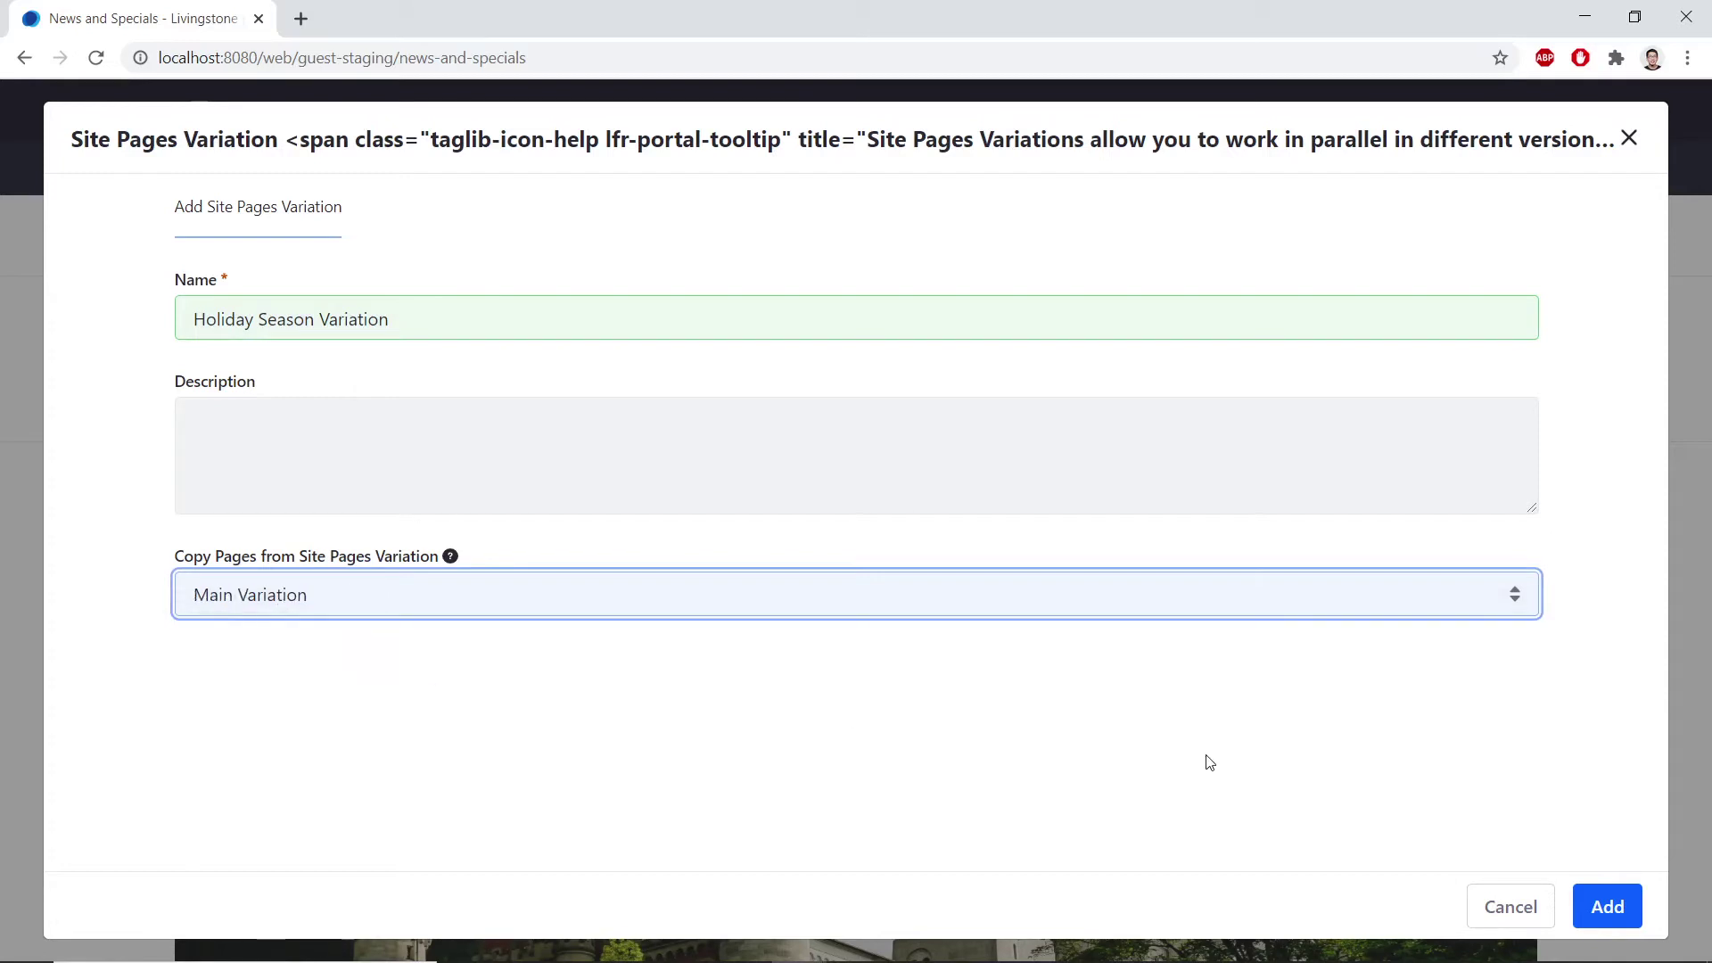
pyautogui.click(1608, 906)
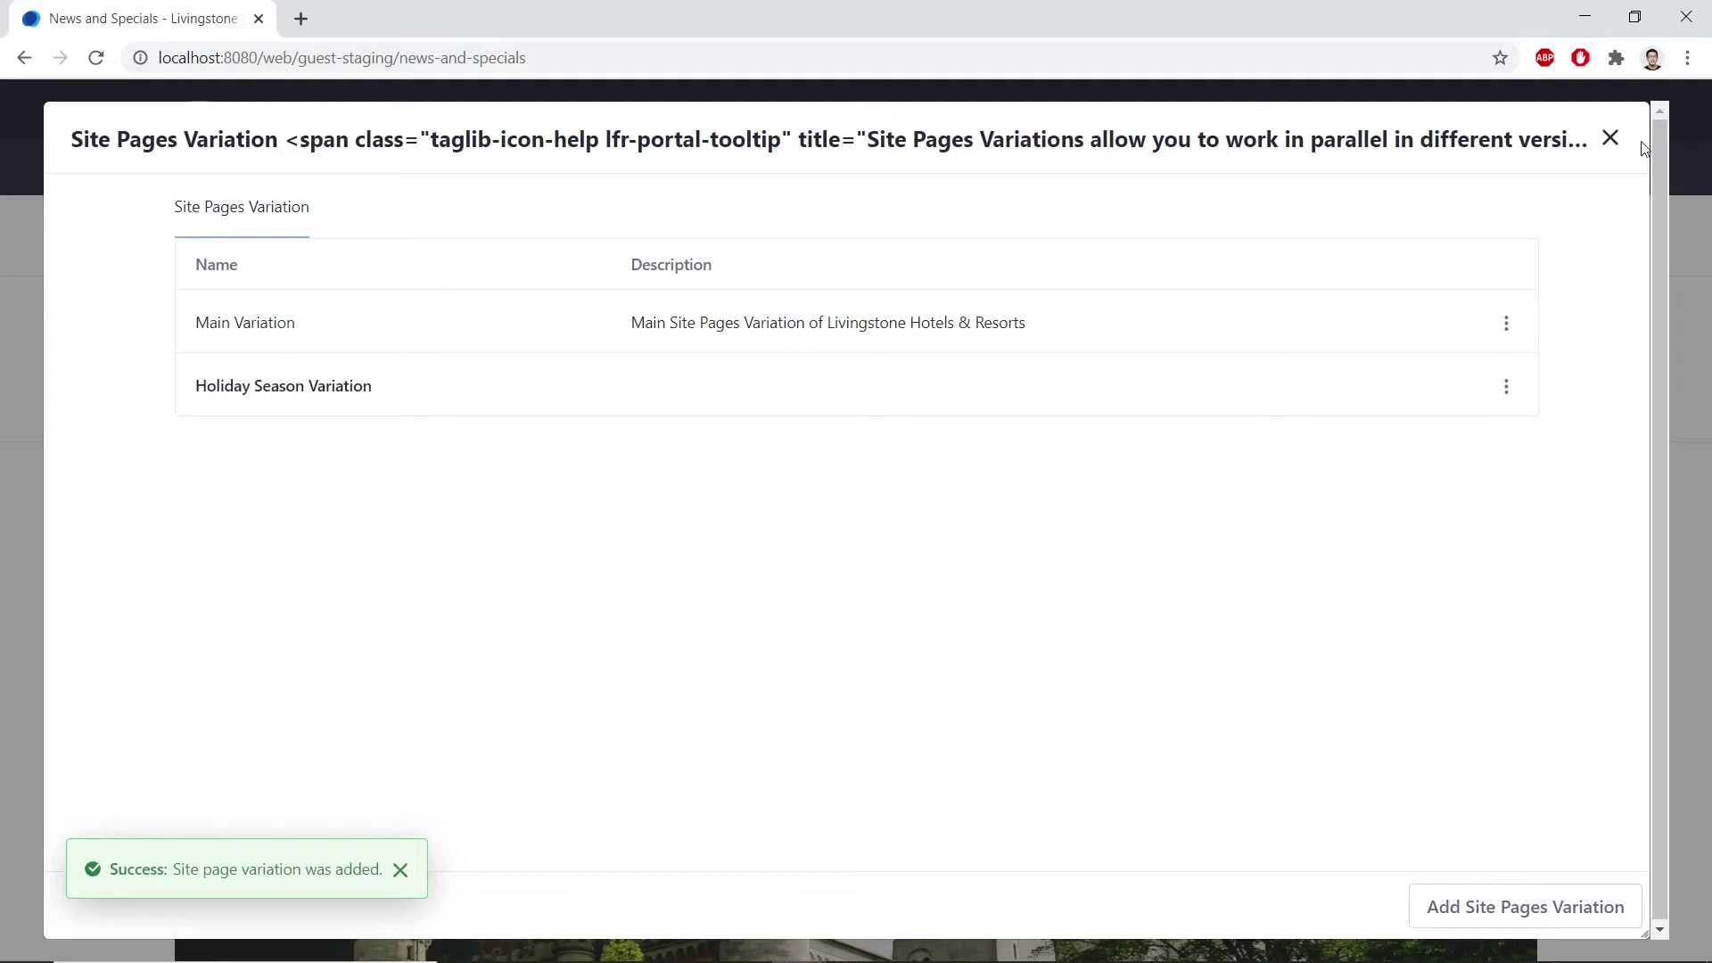
pyautogui.click(1611, 140)
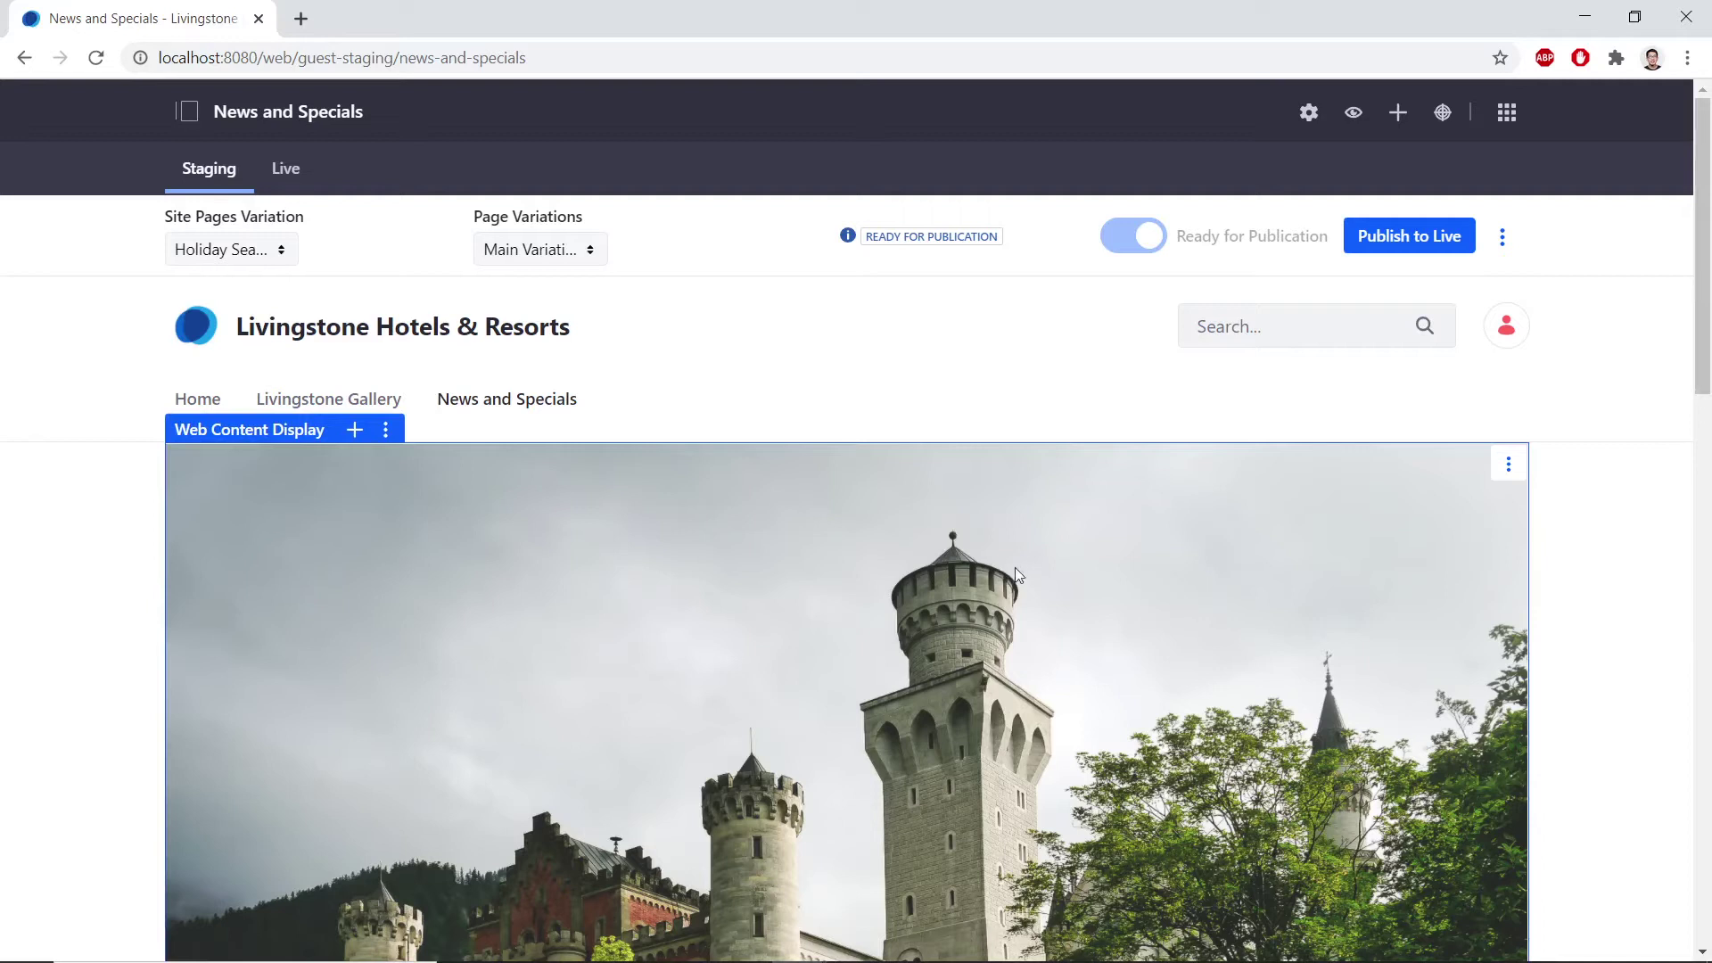
# Start a new web content structure in the staging site and name it Hotel Banner.
pyautogui.click(193, 114)
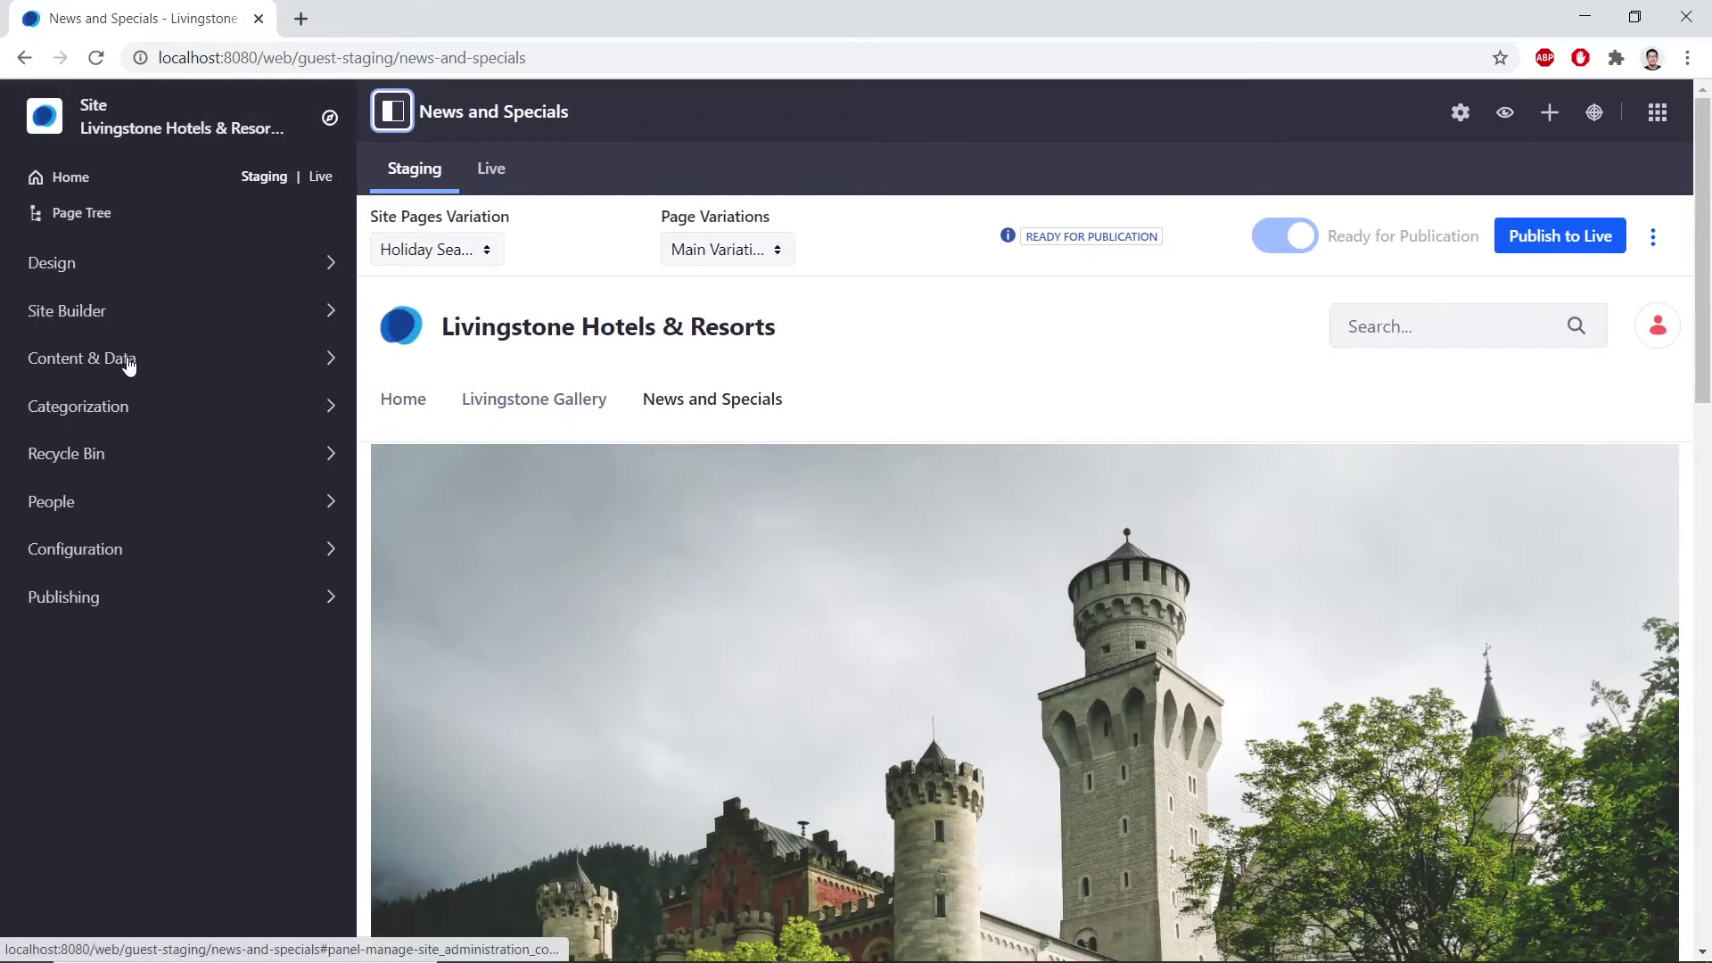
pyautogui.click(130, 361)
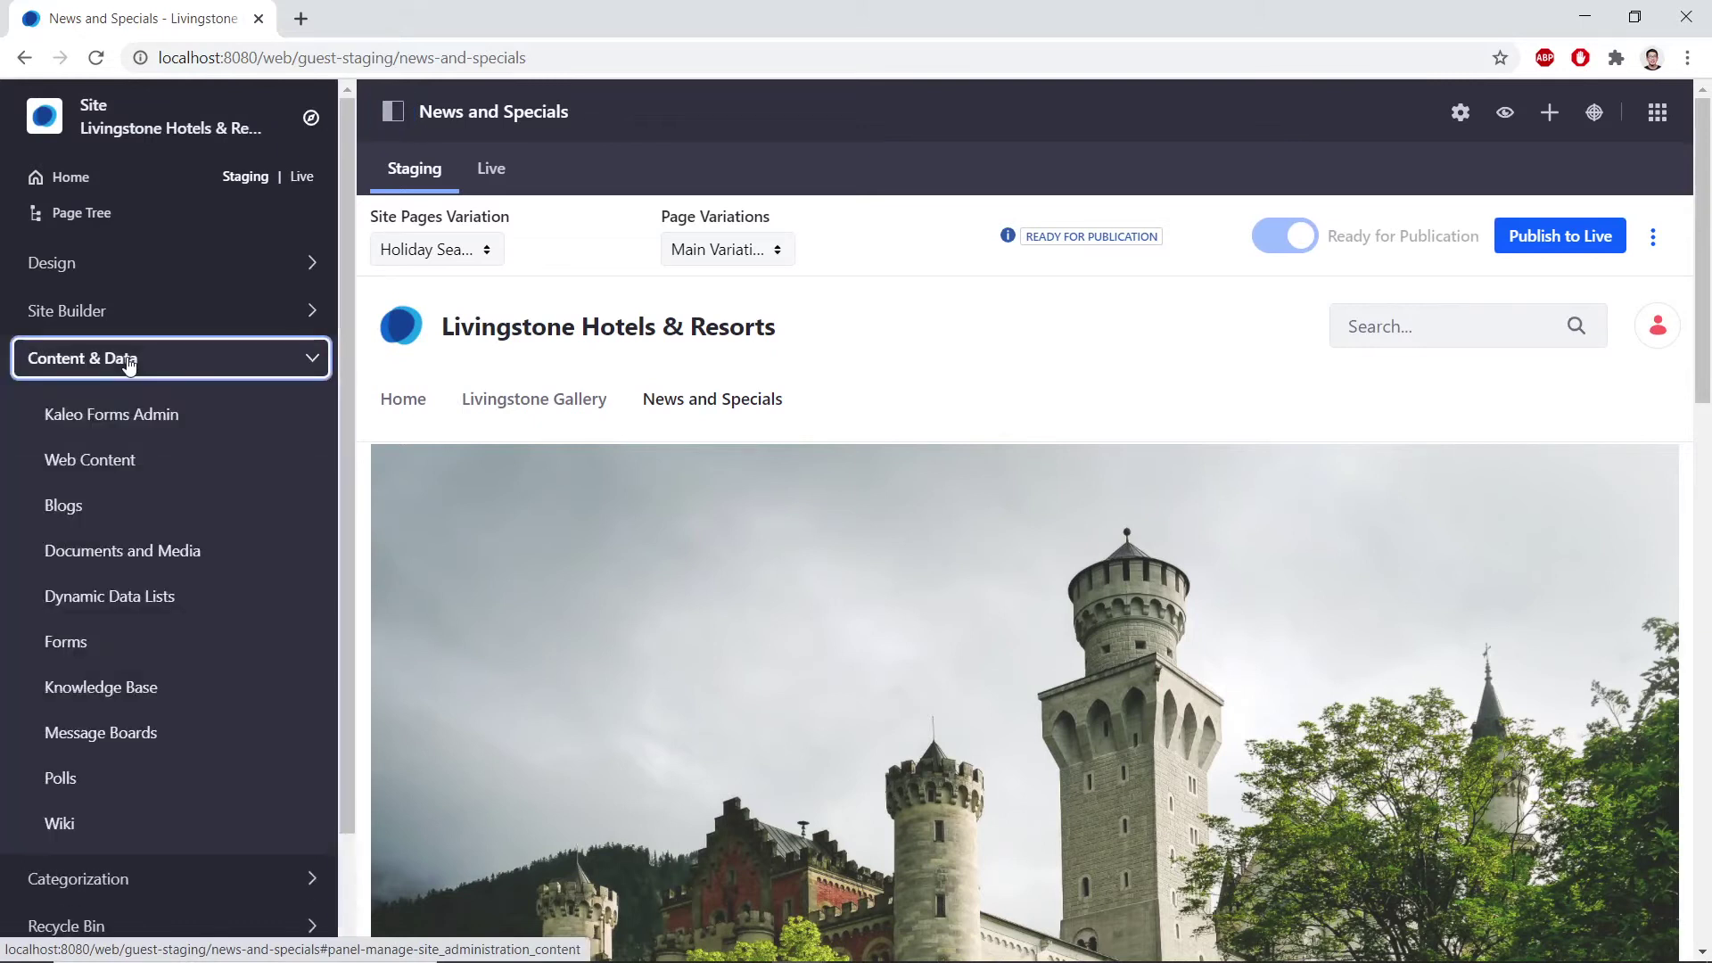
pyautogui.click(123, 461)
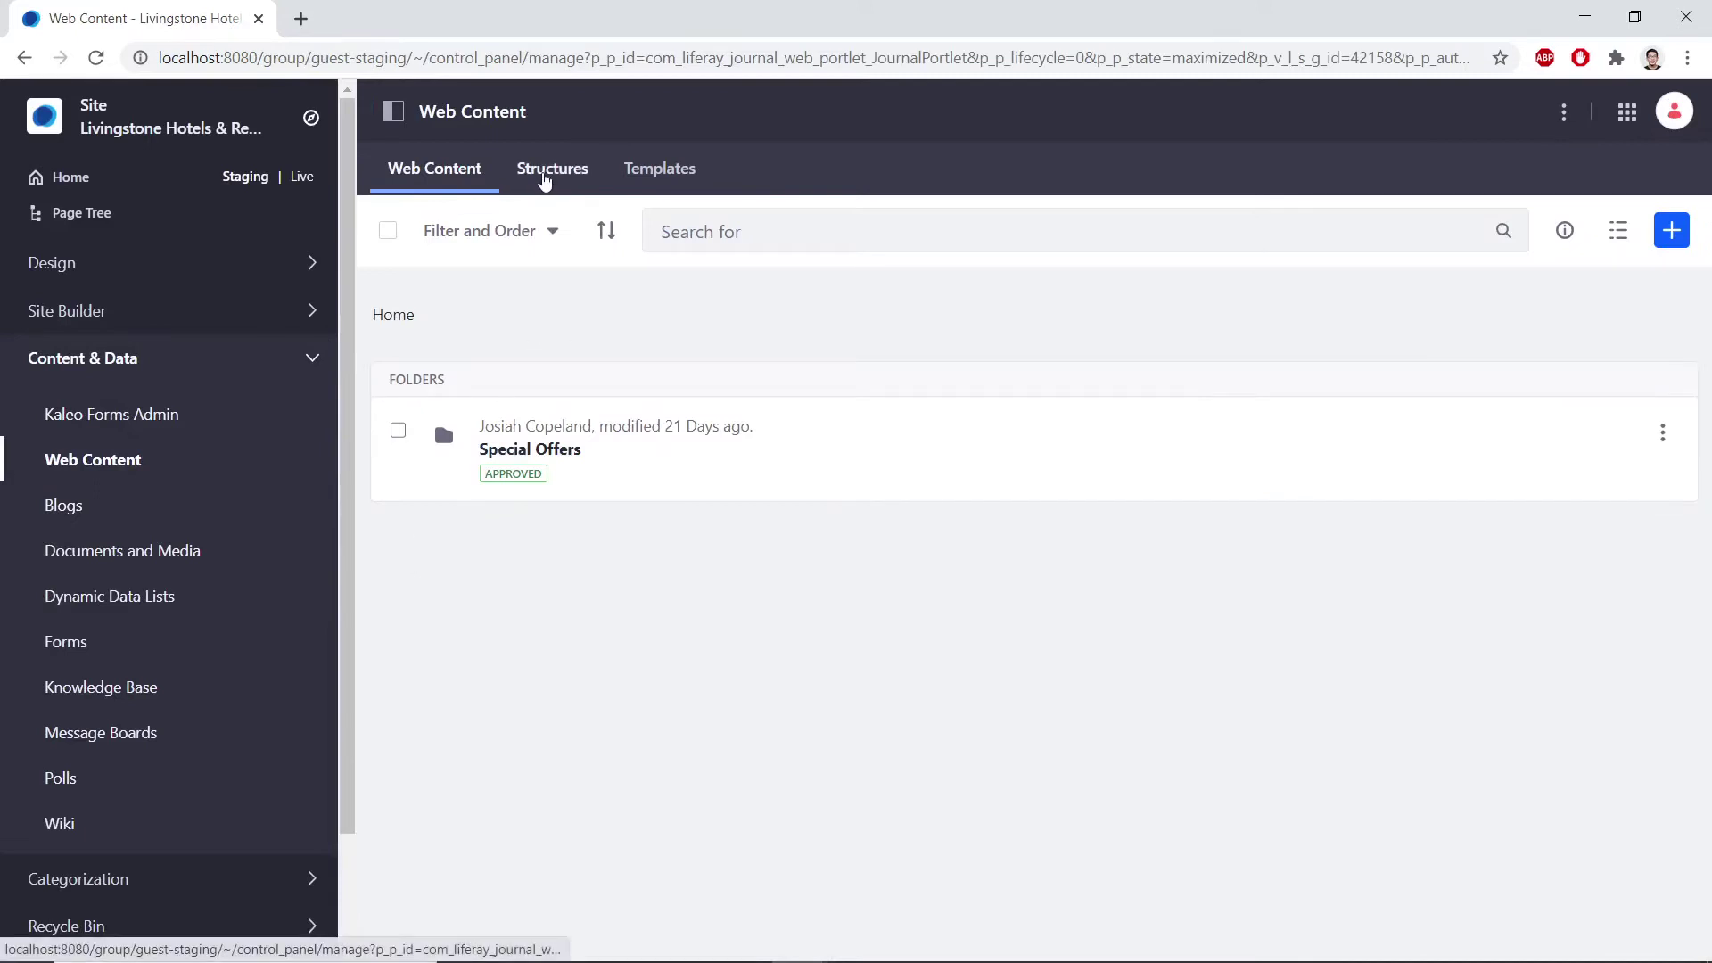
pyautogui.click(545, 178)
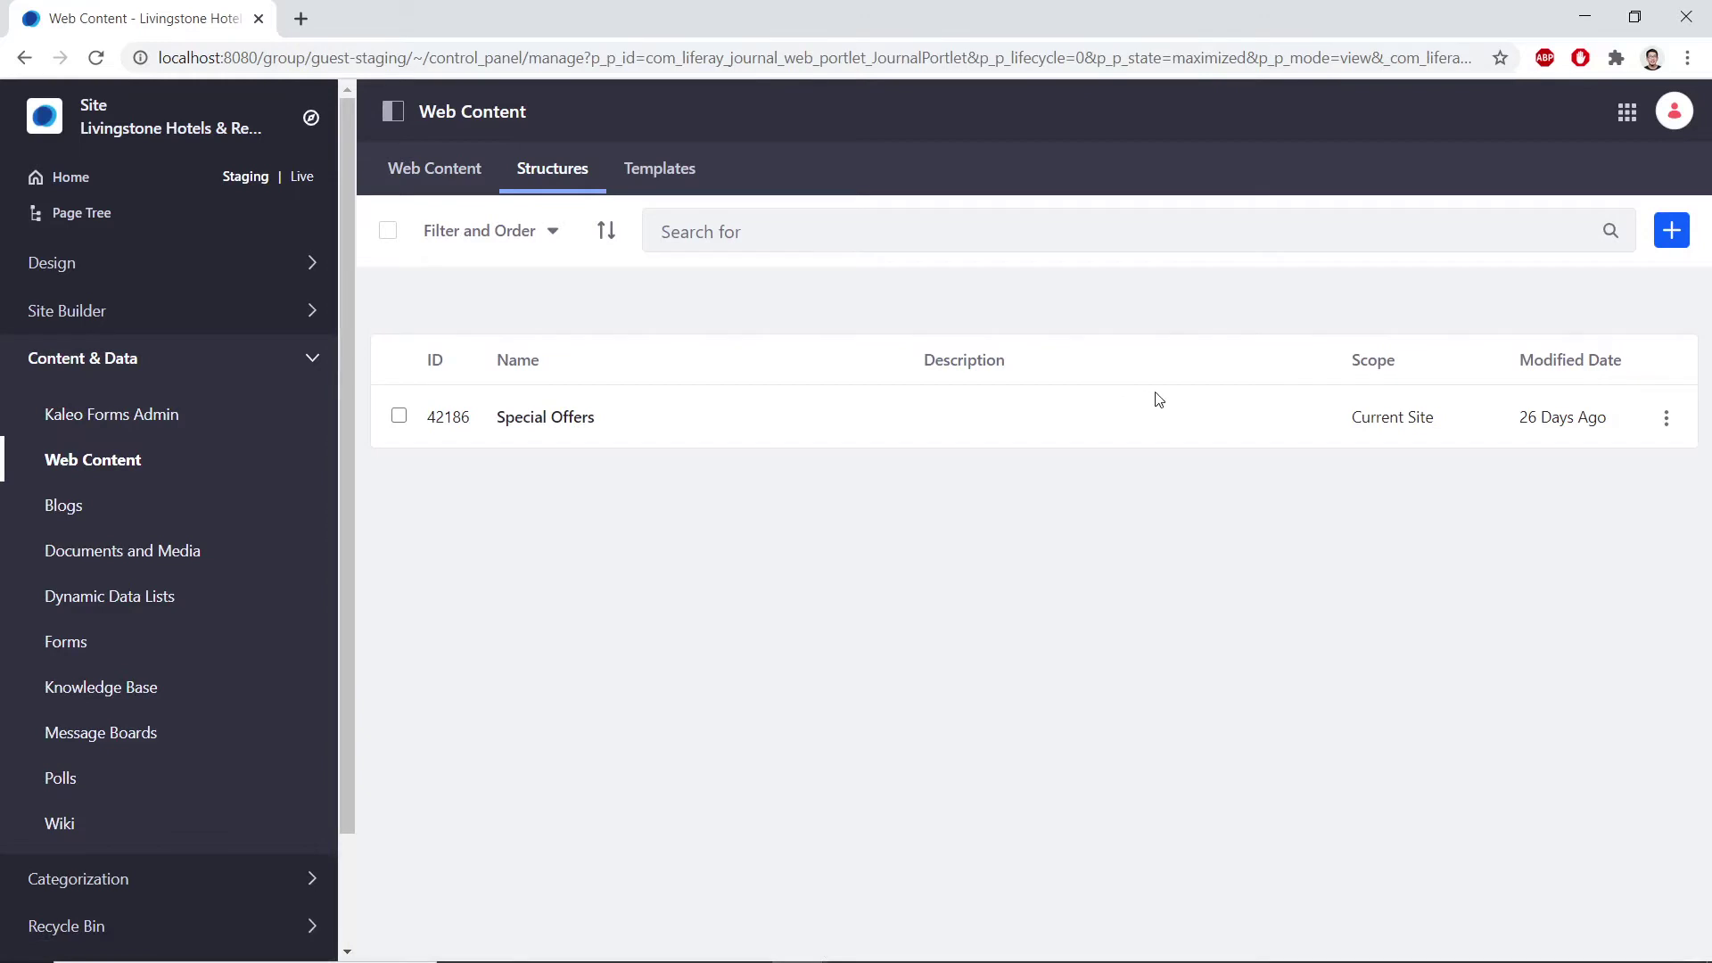
pyautogui.click(1672, 234)
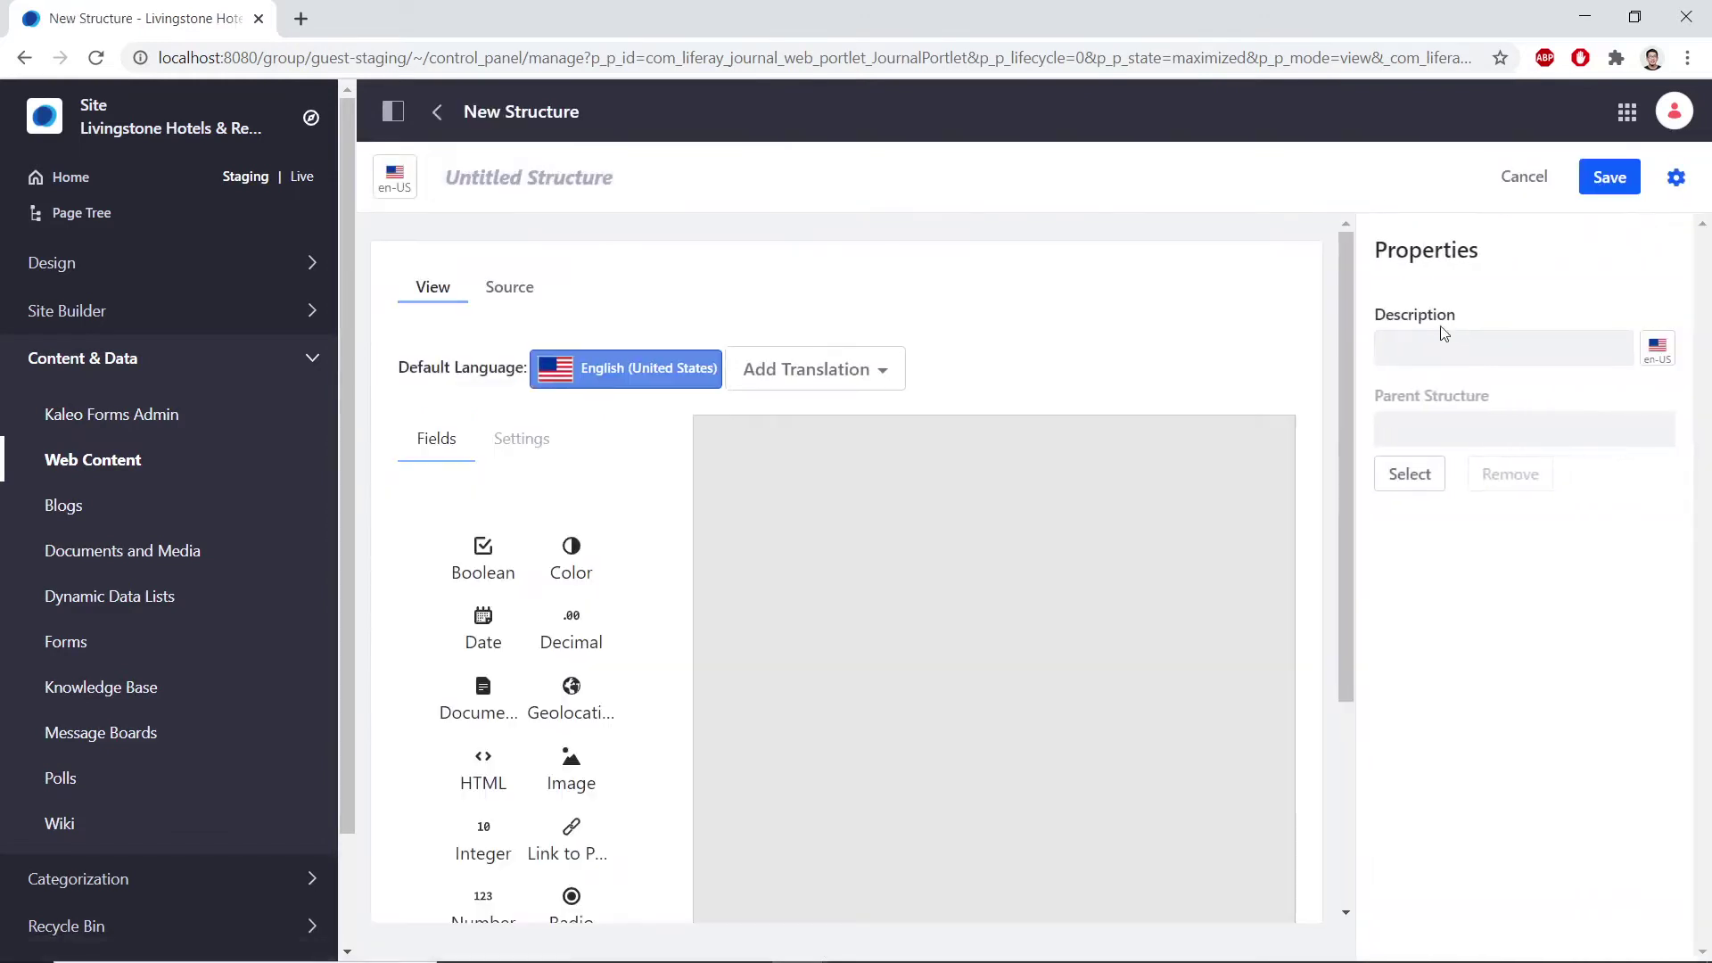
pyautogui.click(556, 184)
pyautogui.write('Hotel Ban')
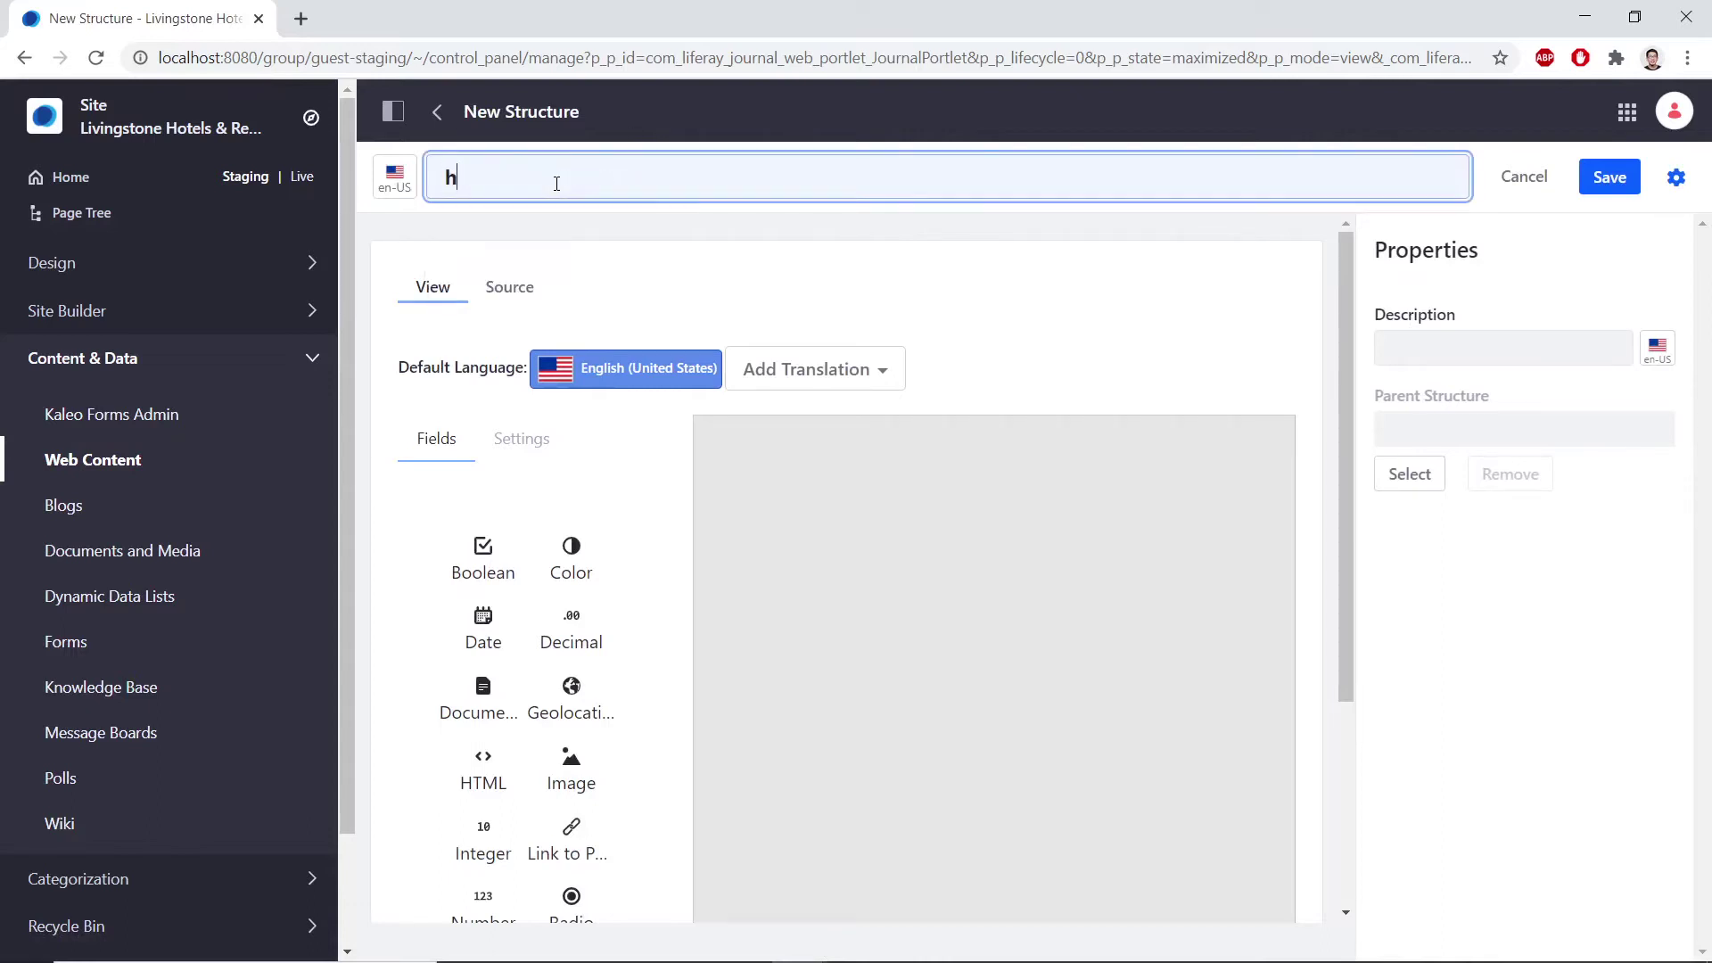
pyautogui.write('ner')
# Show the structure's source, then copy the full contents of hotel-banner-structure.json from the exercise-src folder using Notepad without making it the default app.
pyautogui.click(518, 302)
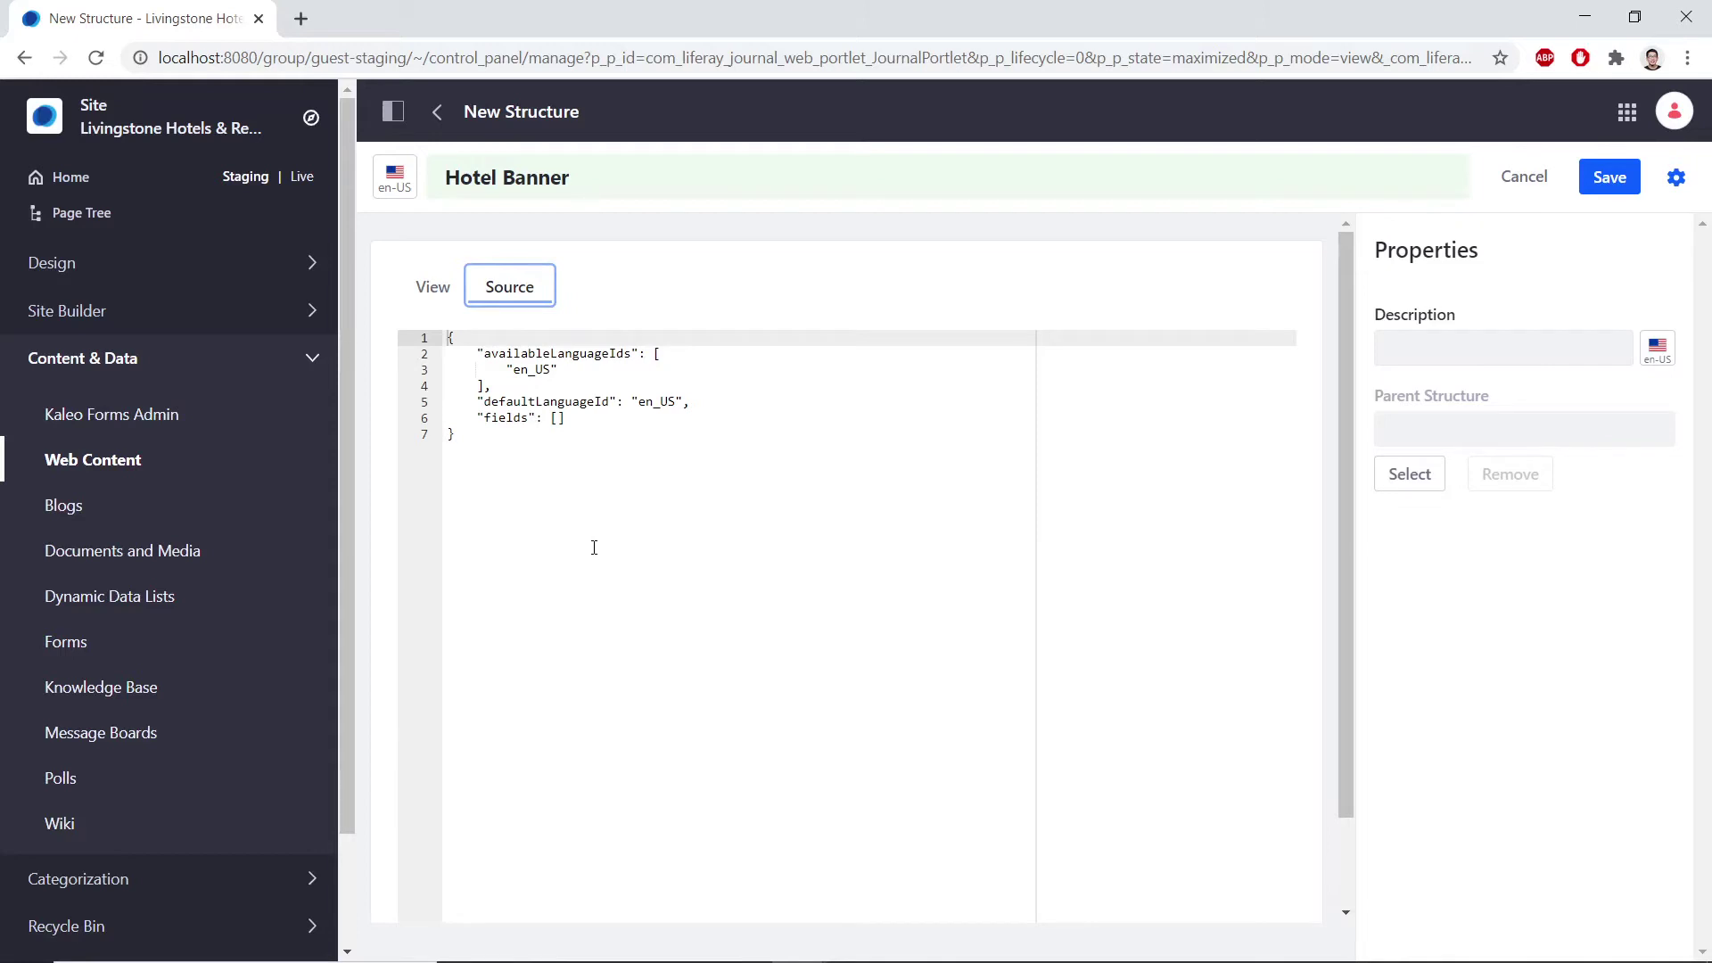
pyautogui.hotkey('alt', 'Tab')
pyautogui.doubleClick(758, 320)
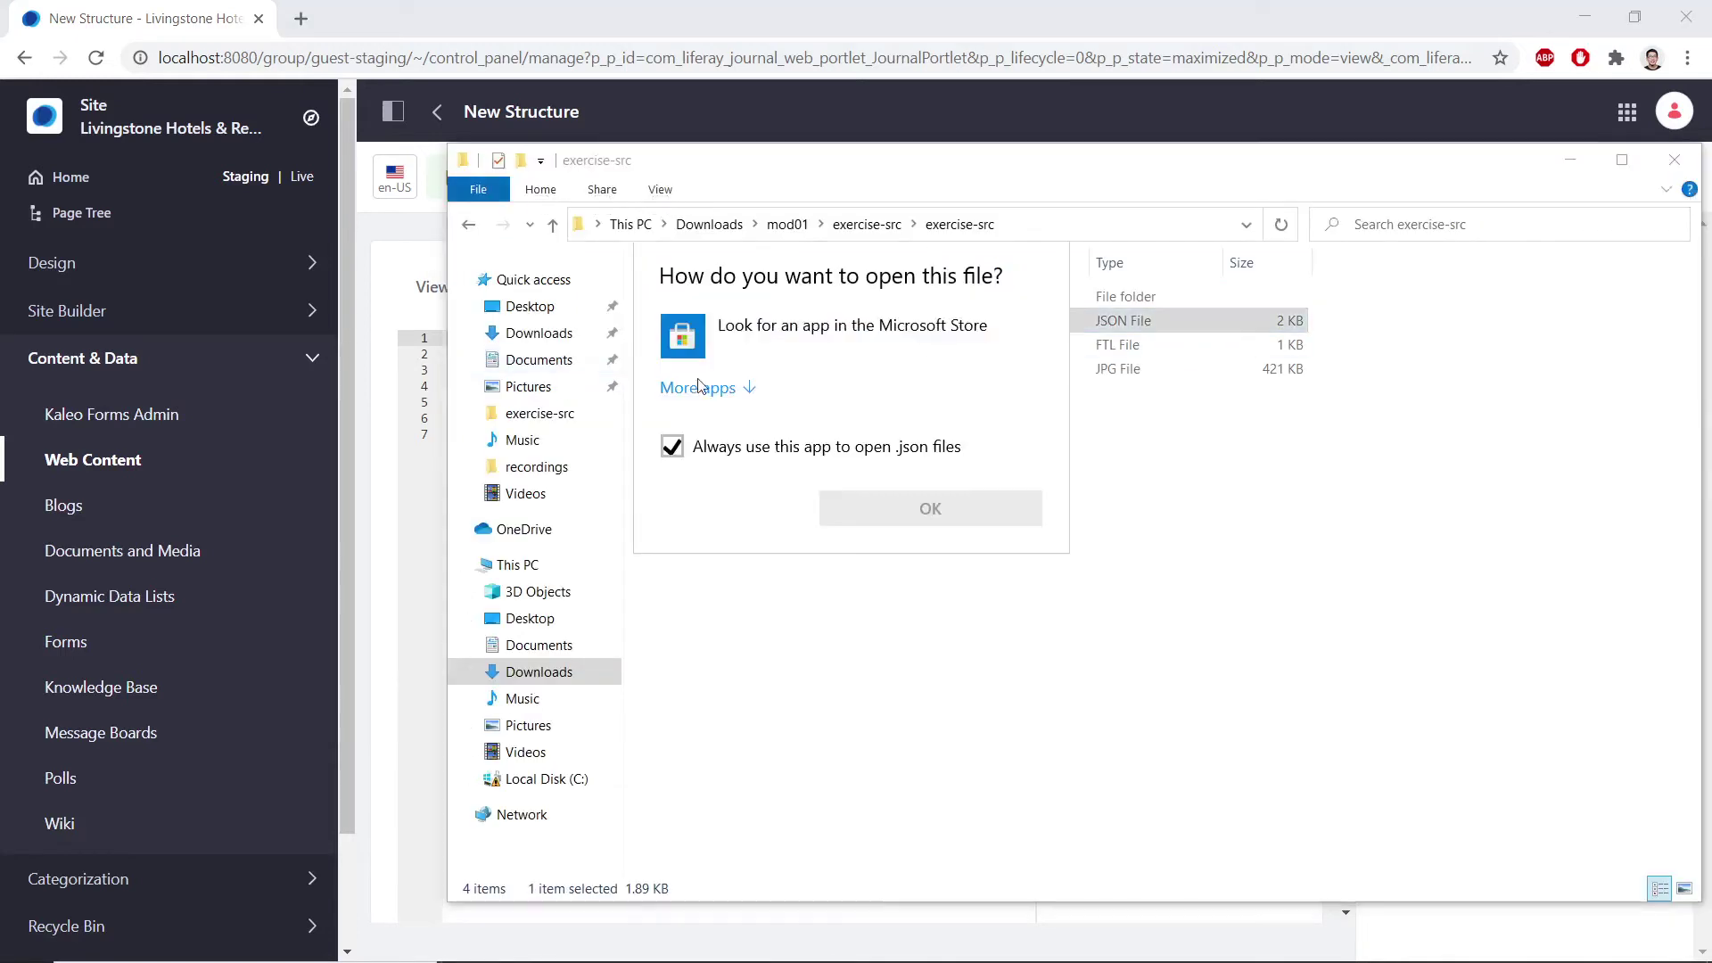
pyautogui.click(722, 447)
pyautogui.click(720, 388)
pyautogui.click(792, 517)
pyautogui.click(930, 776)
pyautogui.hotkey('ctrl', 'a')
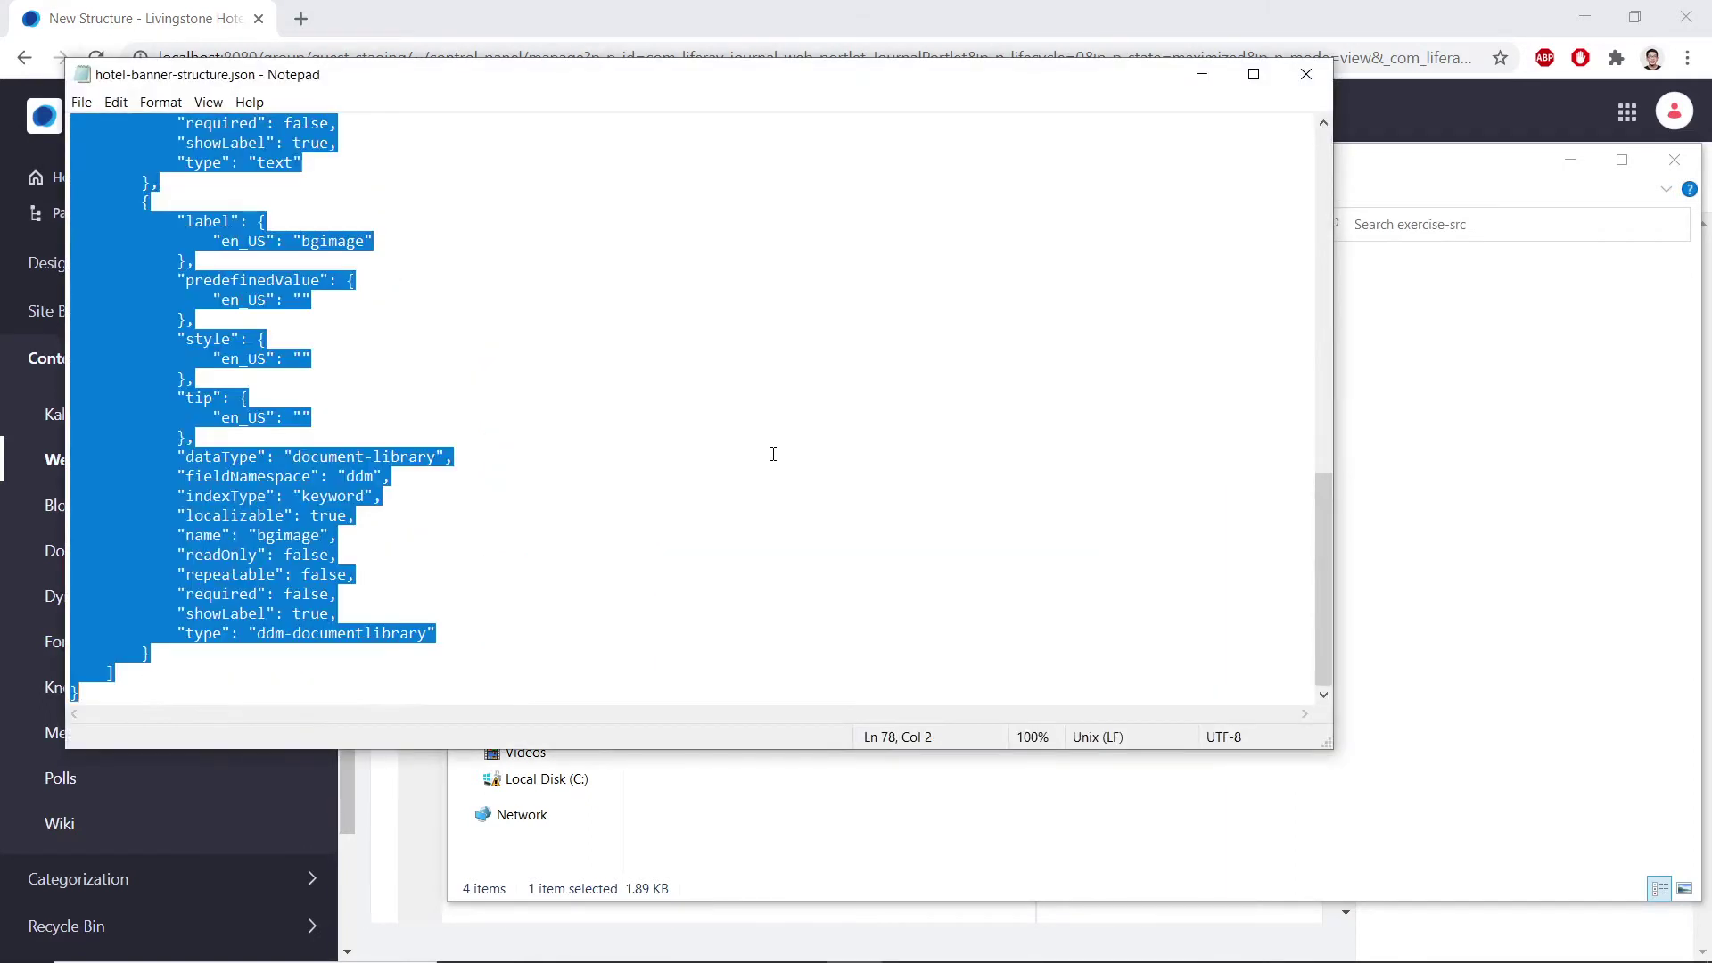
pyautogui.hotkey('alt', 'F4')
pyautogui.hotkey('alt', 'F4')
# Replace the Hotel Banner structure's source with the copied JSON, check the resulting fields, and save the structure.
pyautogui.click(687, 509)
pyautogui.hotkey('ctrl', 'a')
pyautogui.hotkey('ctrl', 'v')
pyautogui.scroll(-2, 571, 877)
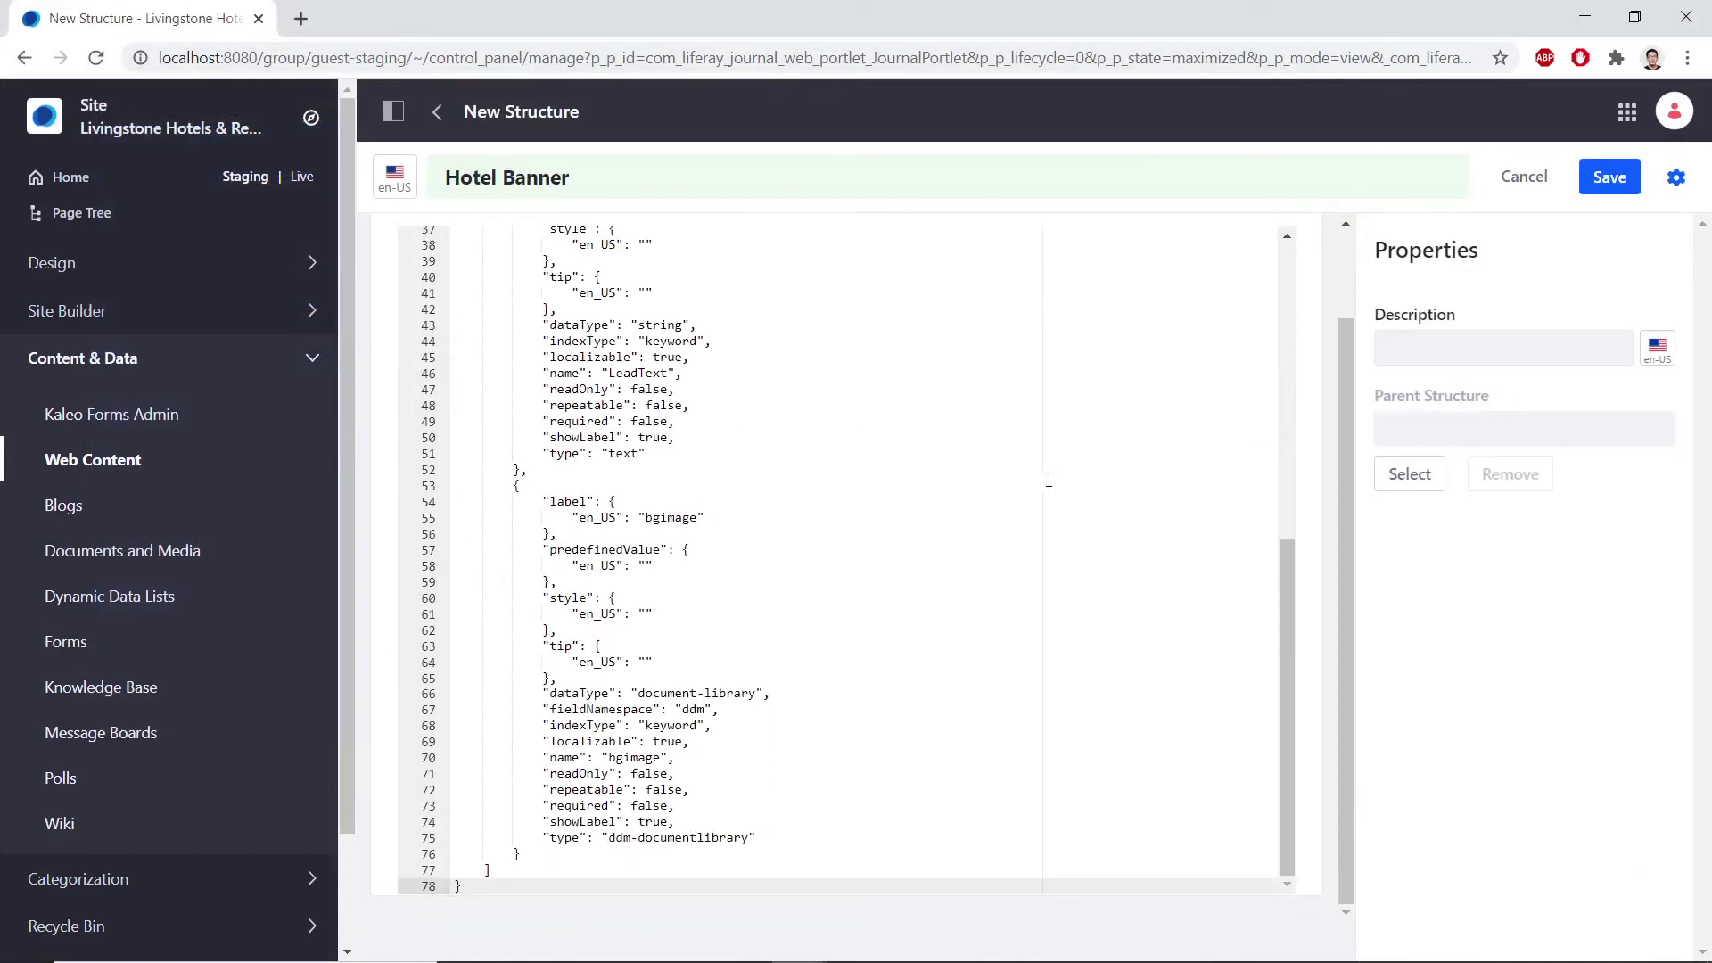
pyautogui.scroll(7, 1048, 480)
pyautogui.scroll(2, 1316, 306)
pyautogui.click(433, 294)
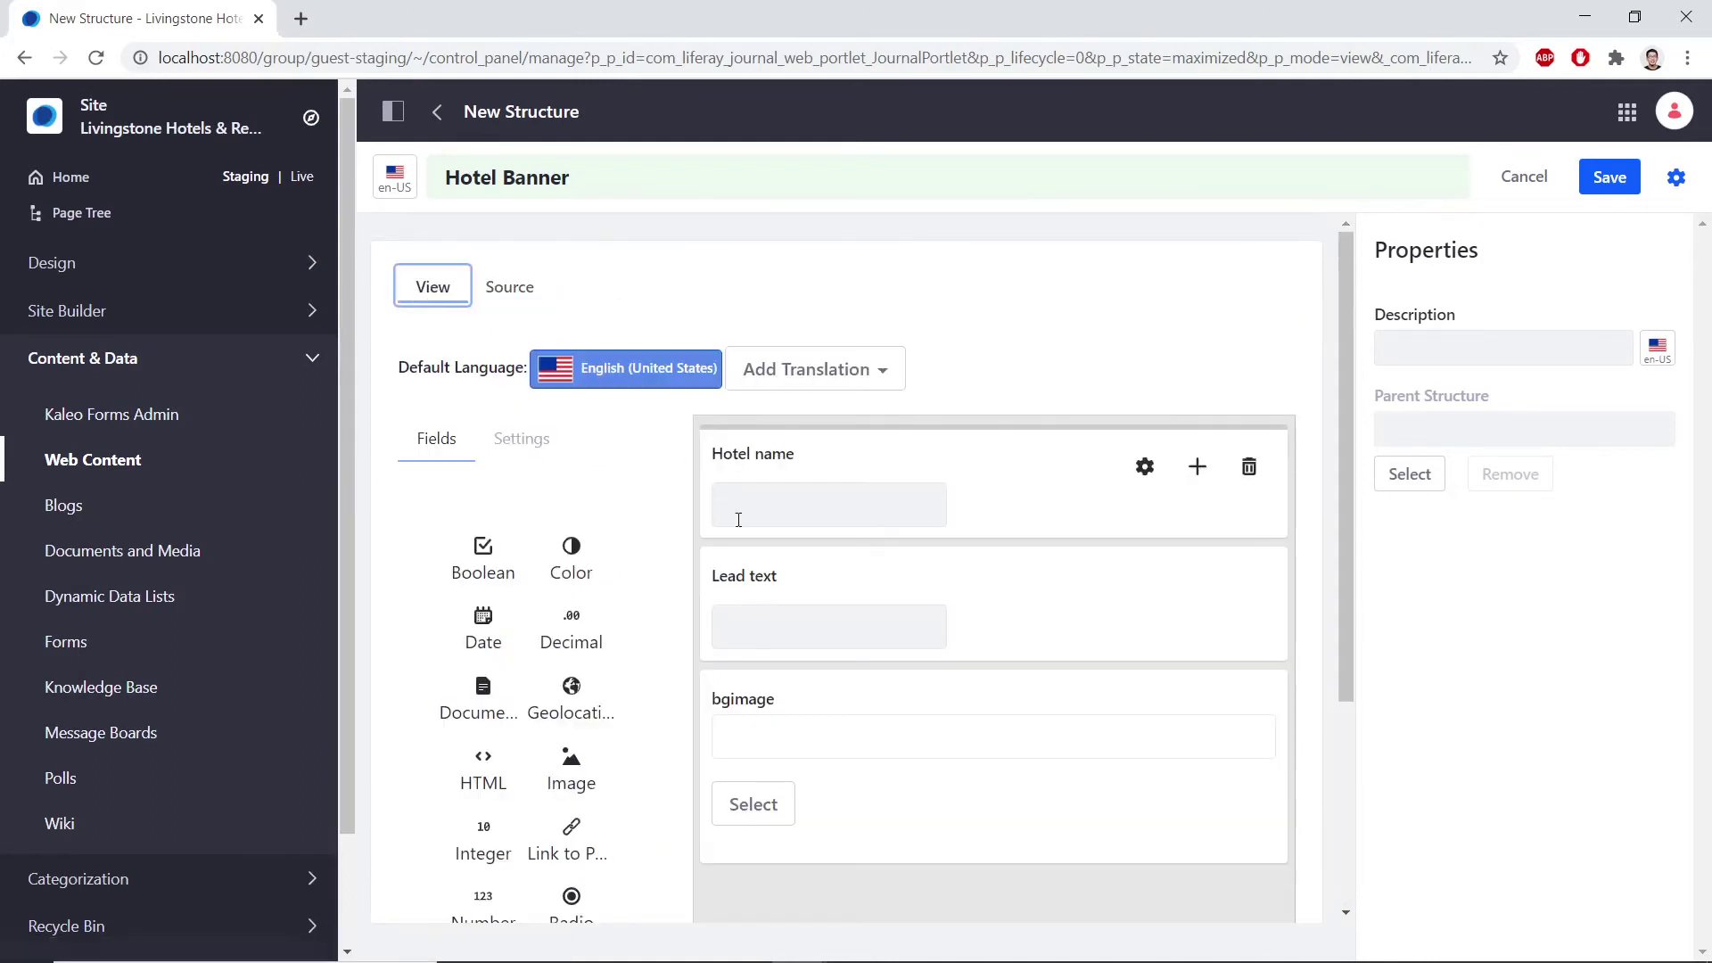
pyautogui.moveTo(825, 593)
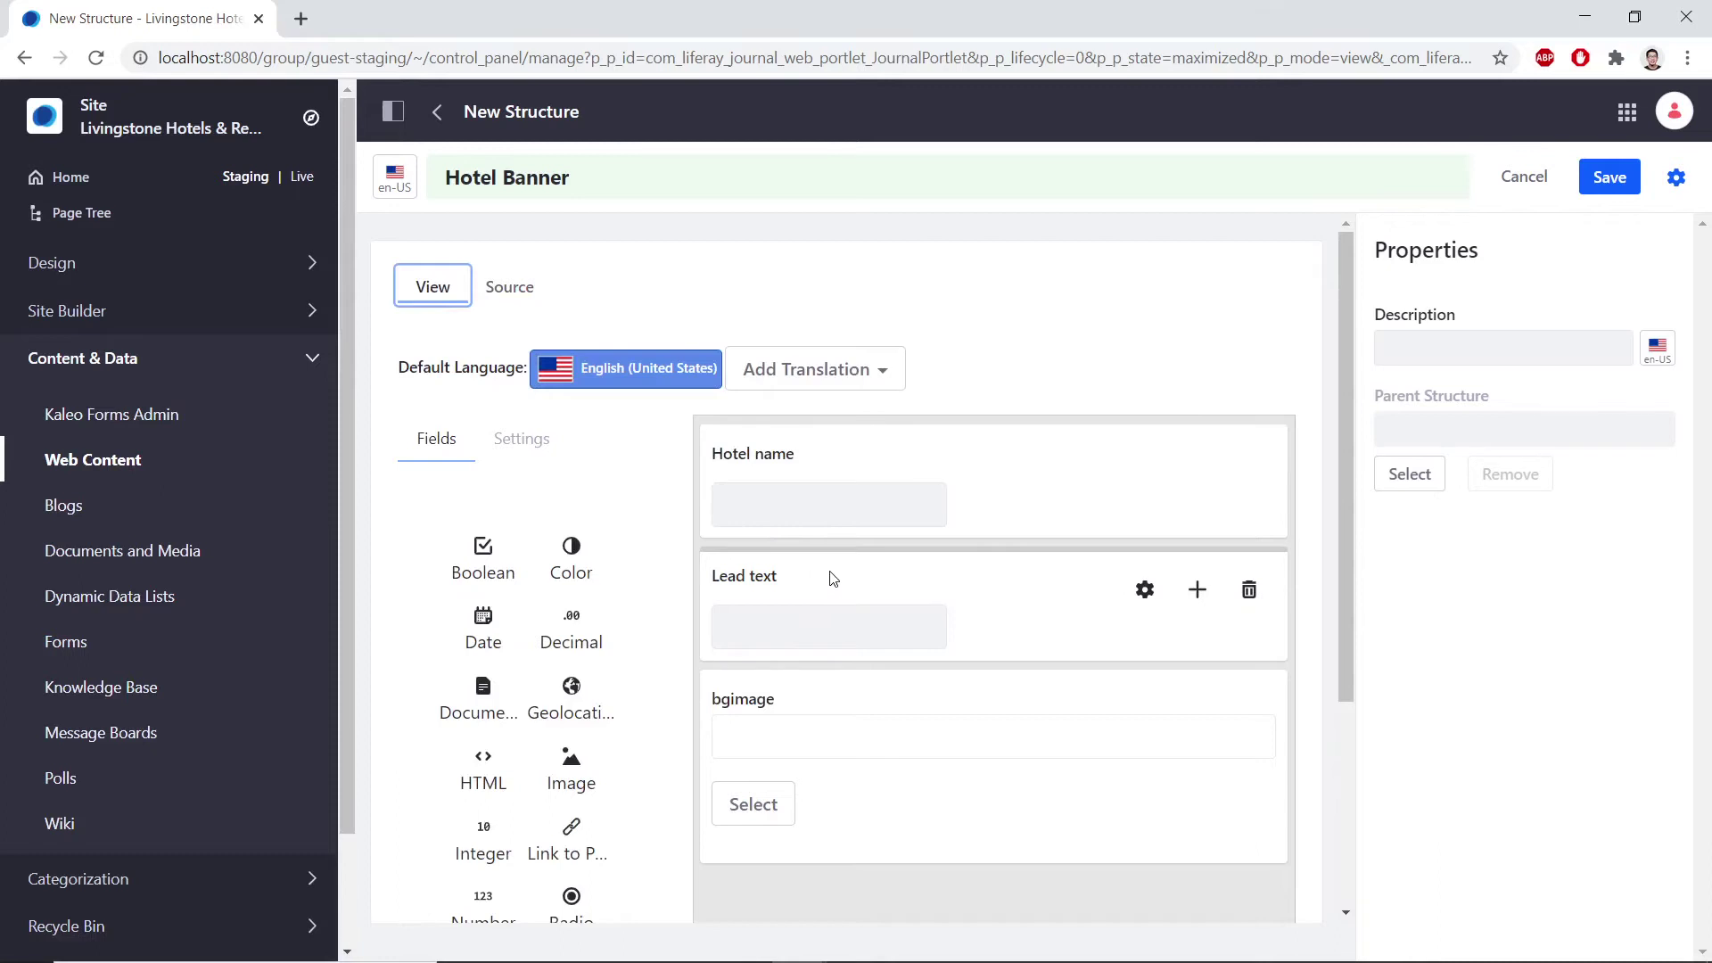
pyautogui.click(1615, 179)
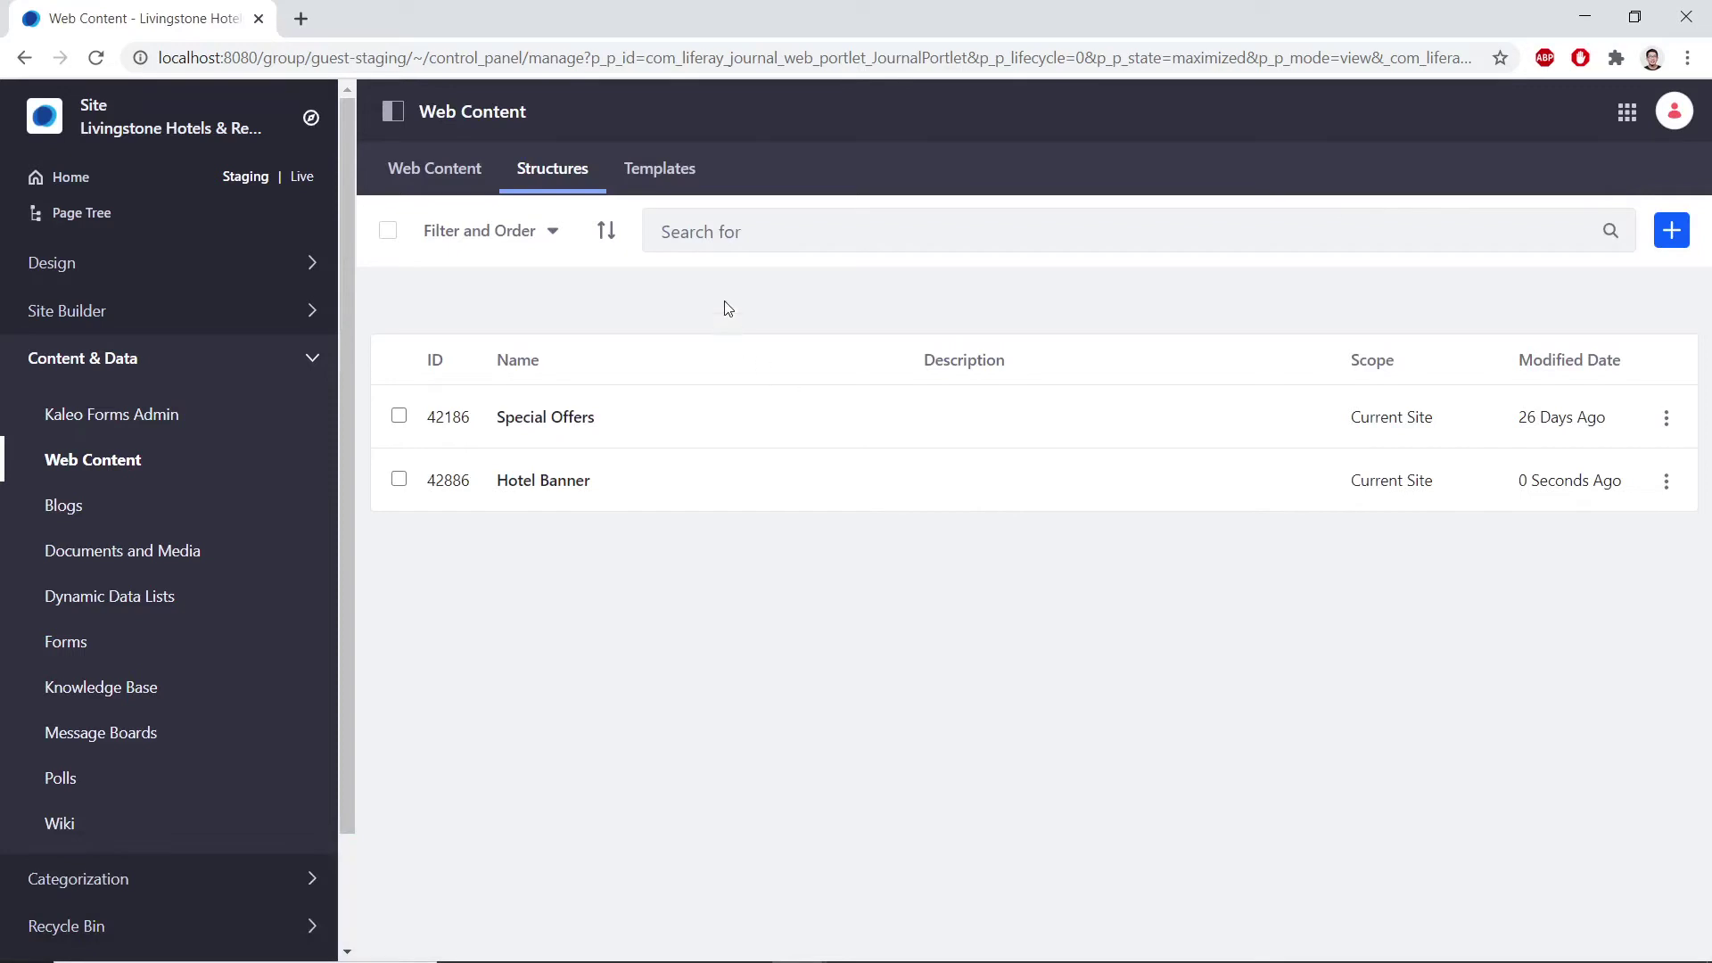
# Start a new web content template named Hotel Banner Template and assign it the Hotel Banner structure.
pyautogui.click(673, 172)
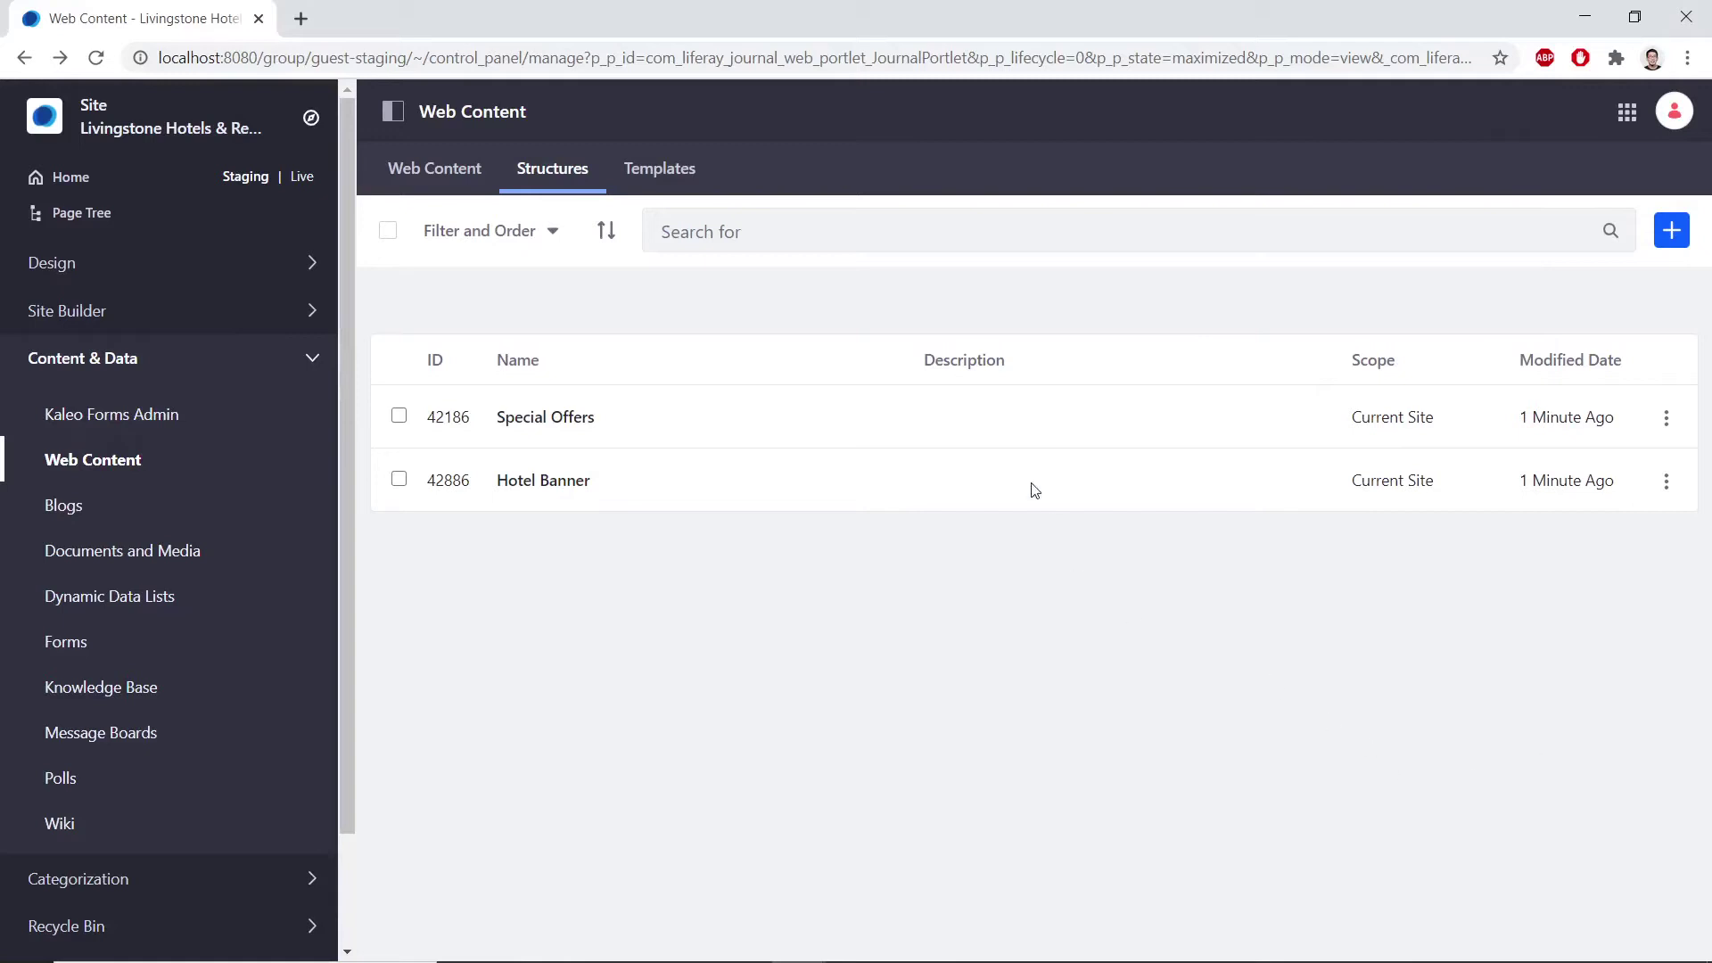
pyautogui.click(669, 176)
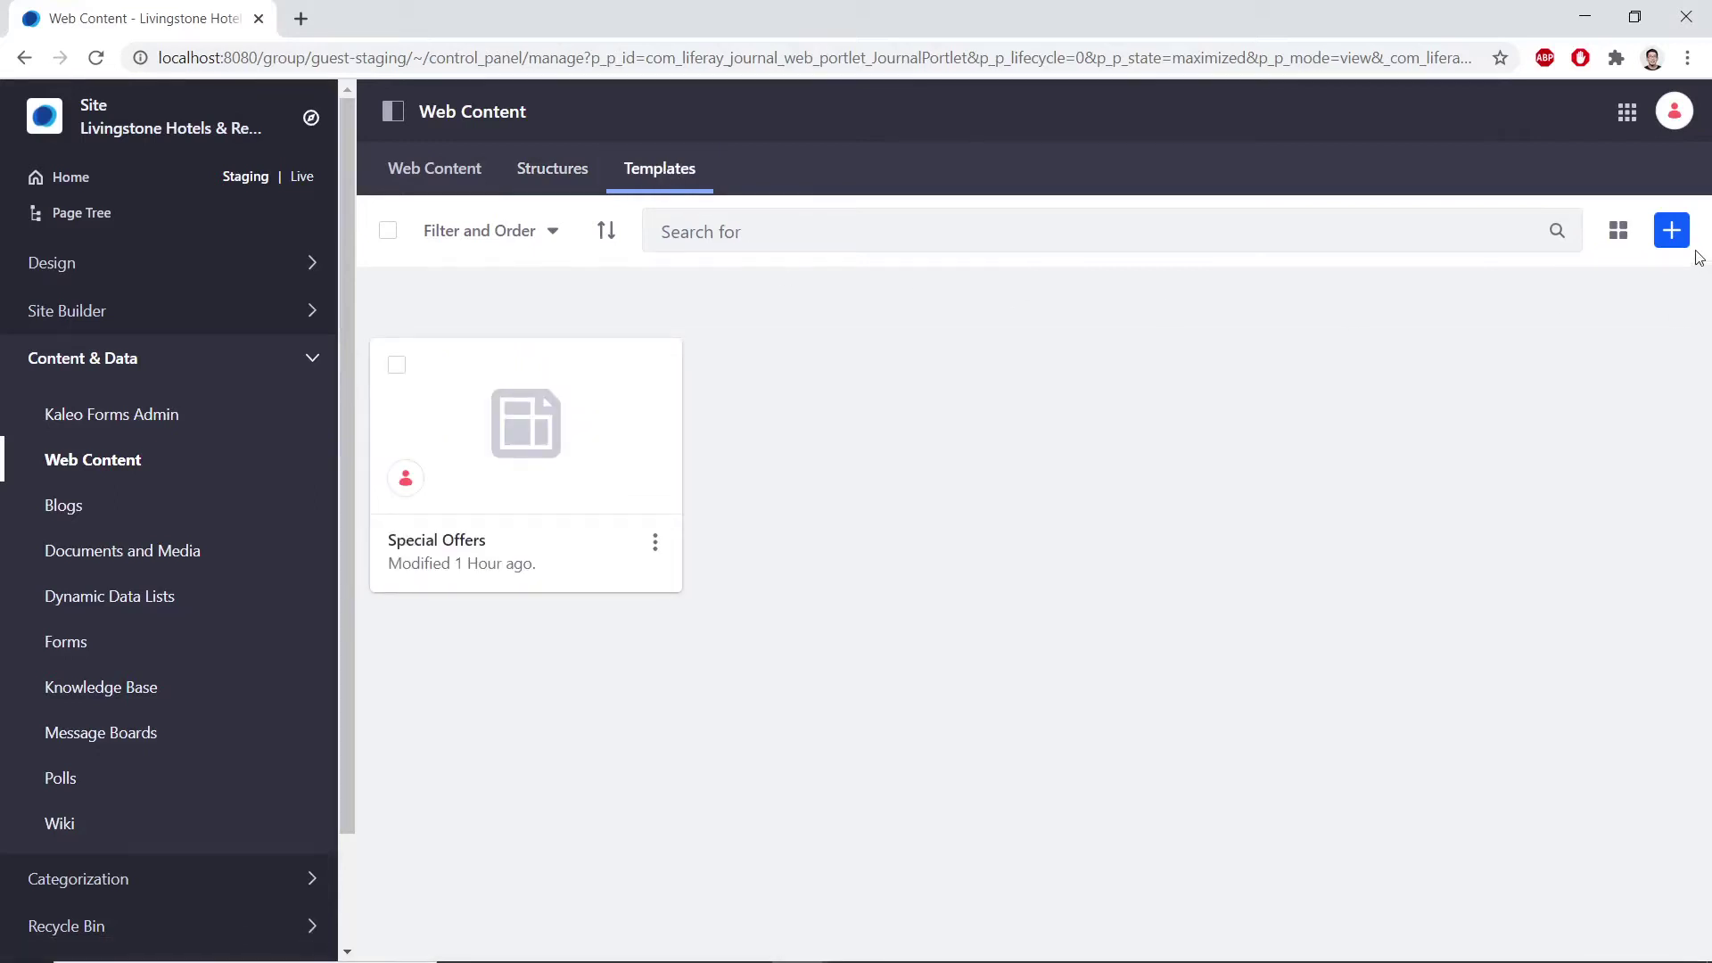
pyautogui.click(1672, 231)
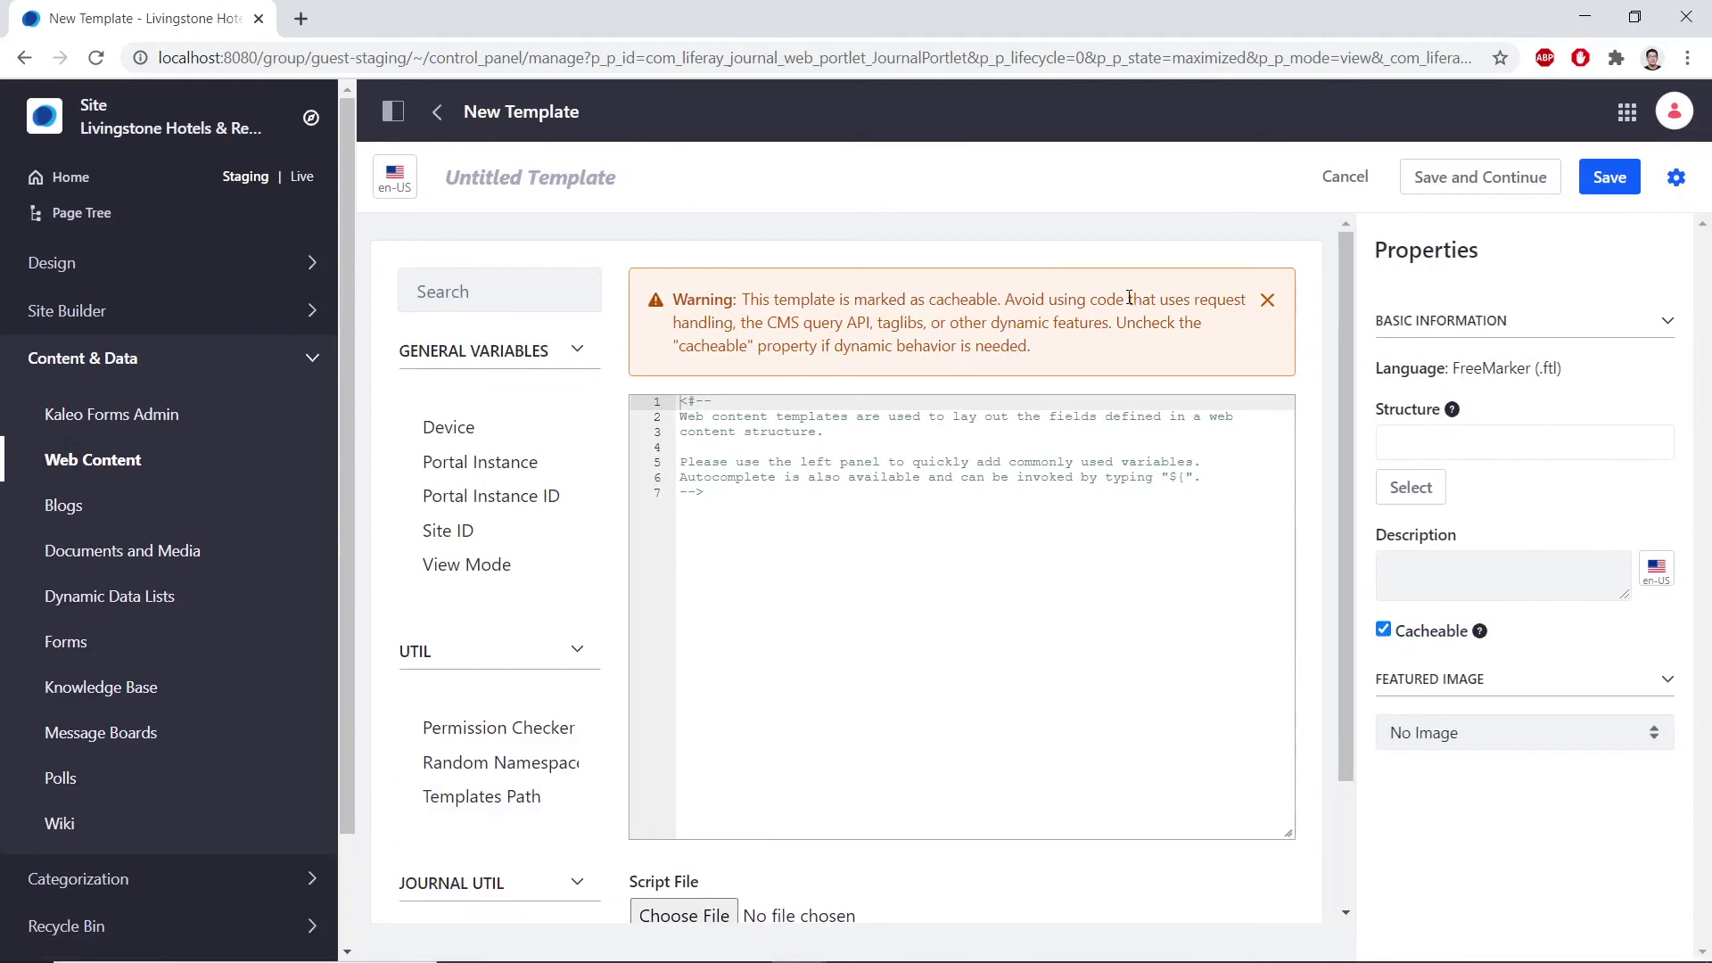
pyautogui.click(524, 176)
pyautogui.write('Hotel Banner Template')
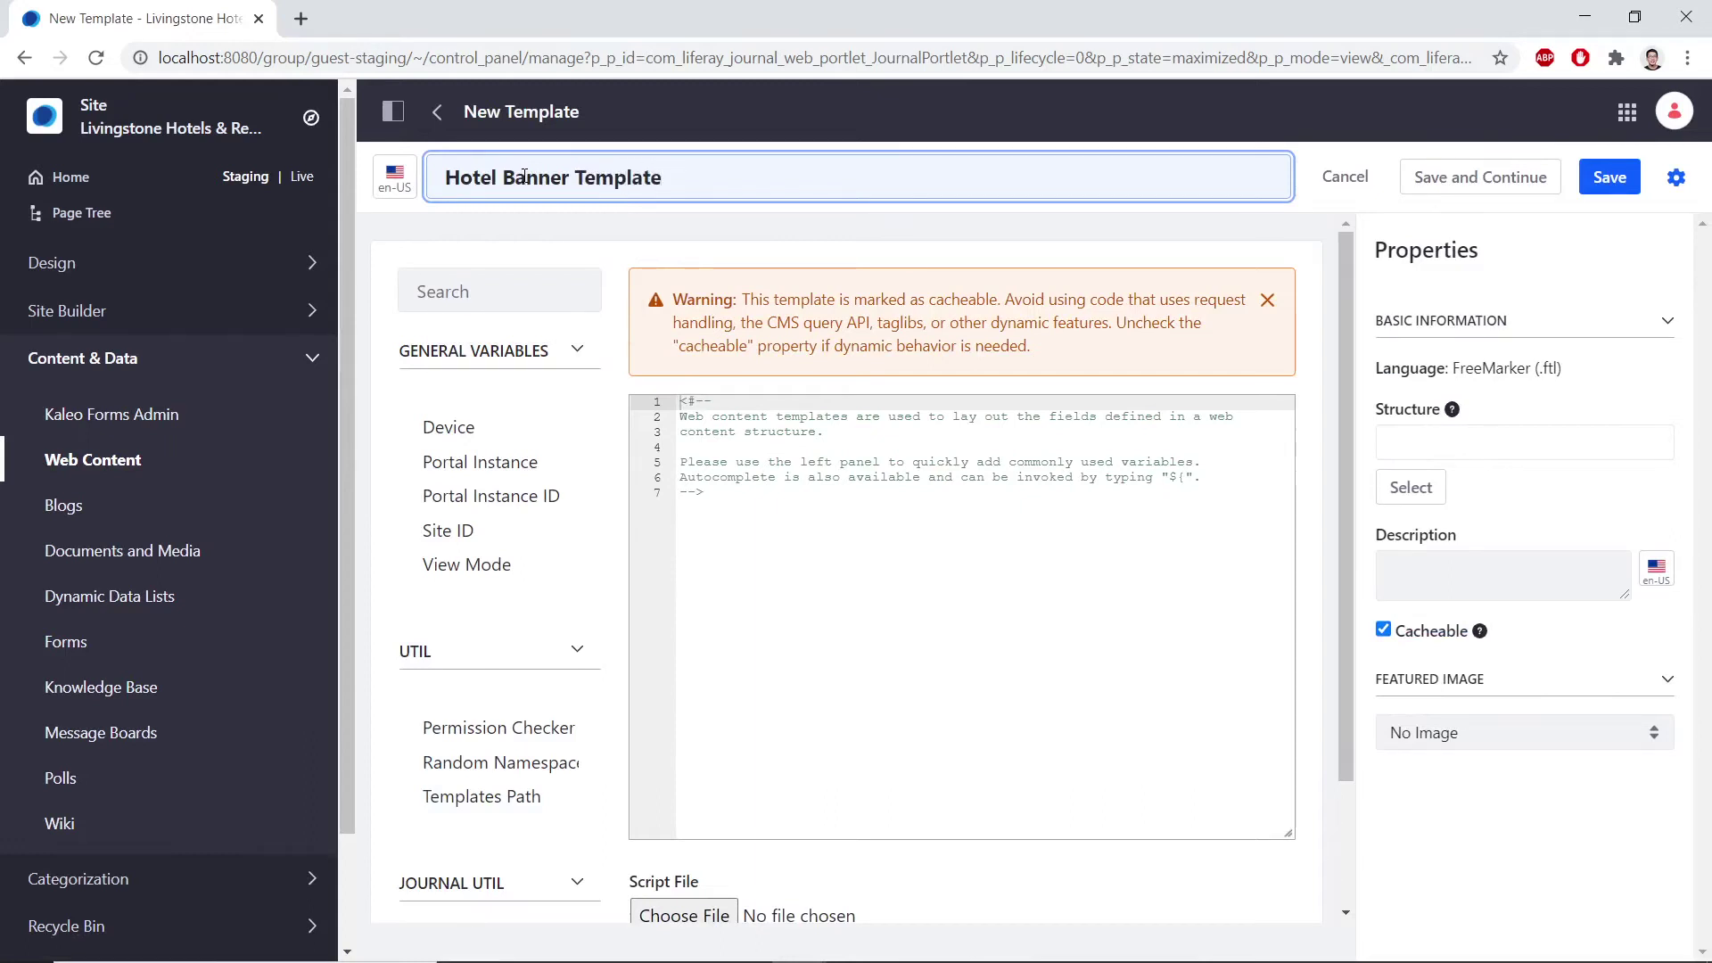
pyautogui.click(1029, 253)
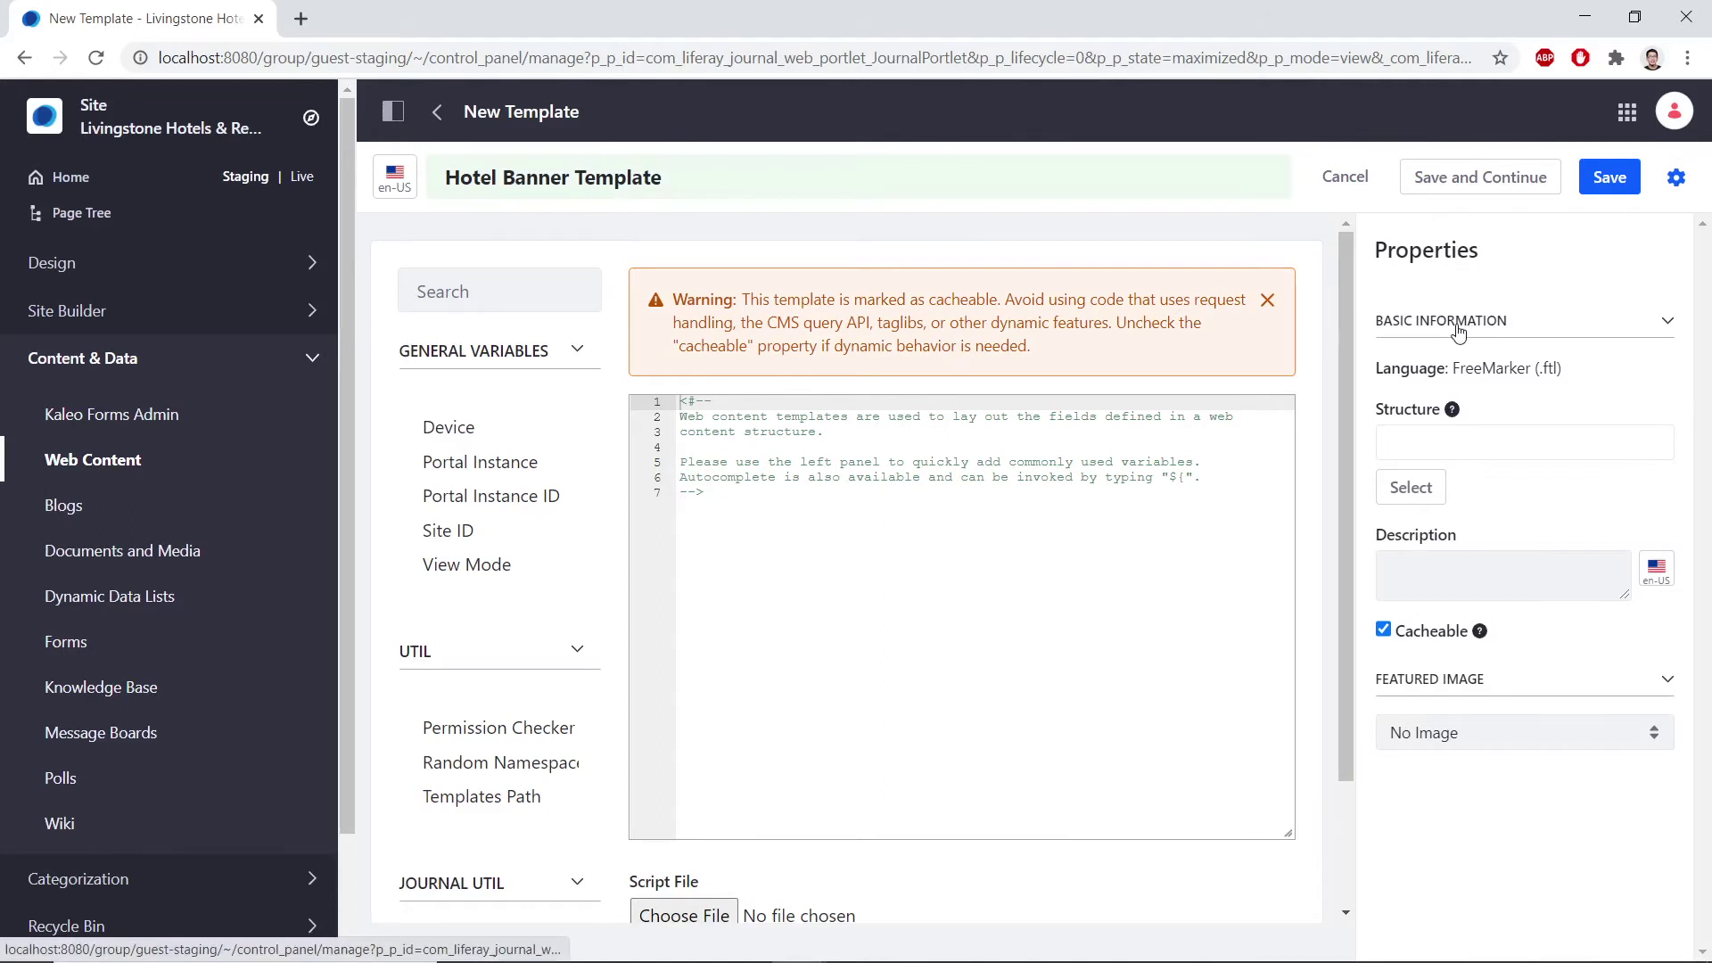
pyautogui.click(1409, 491)
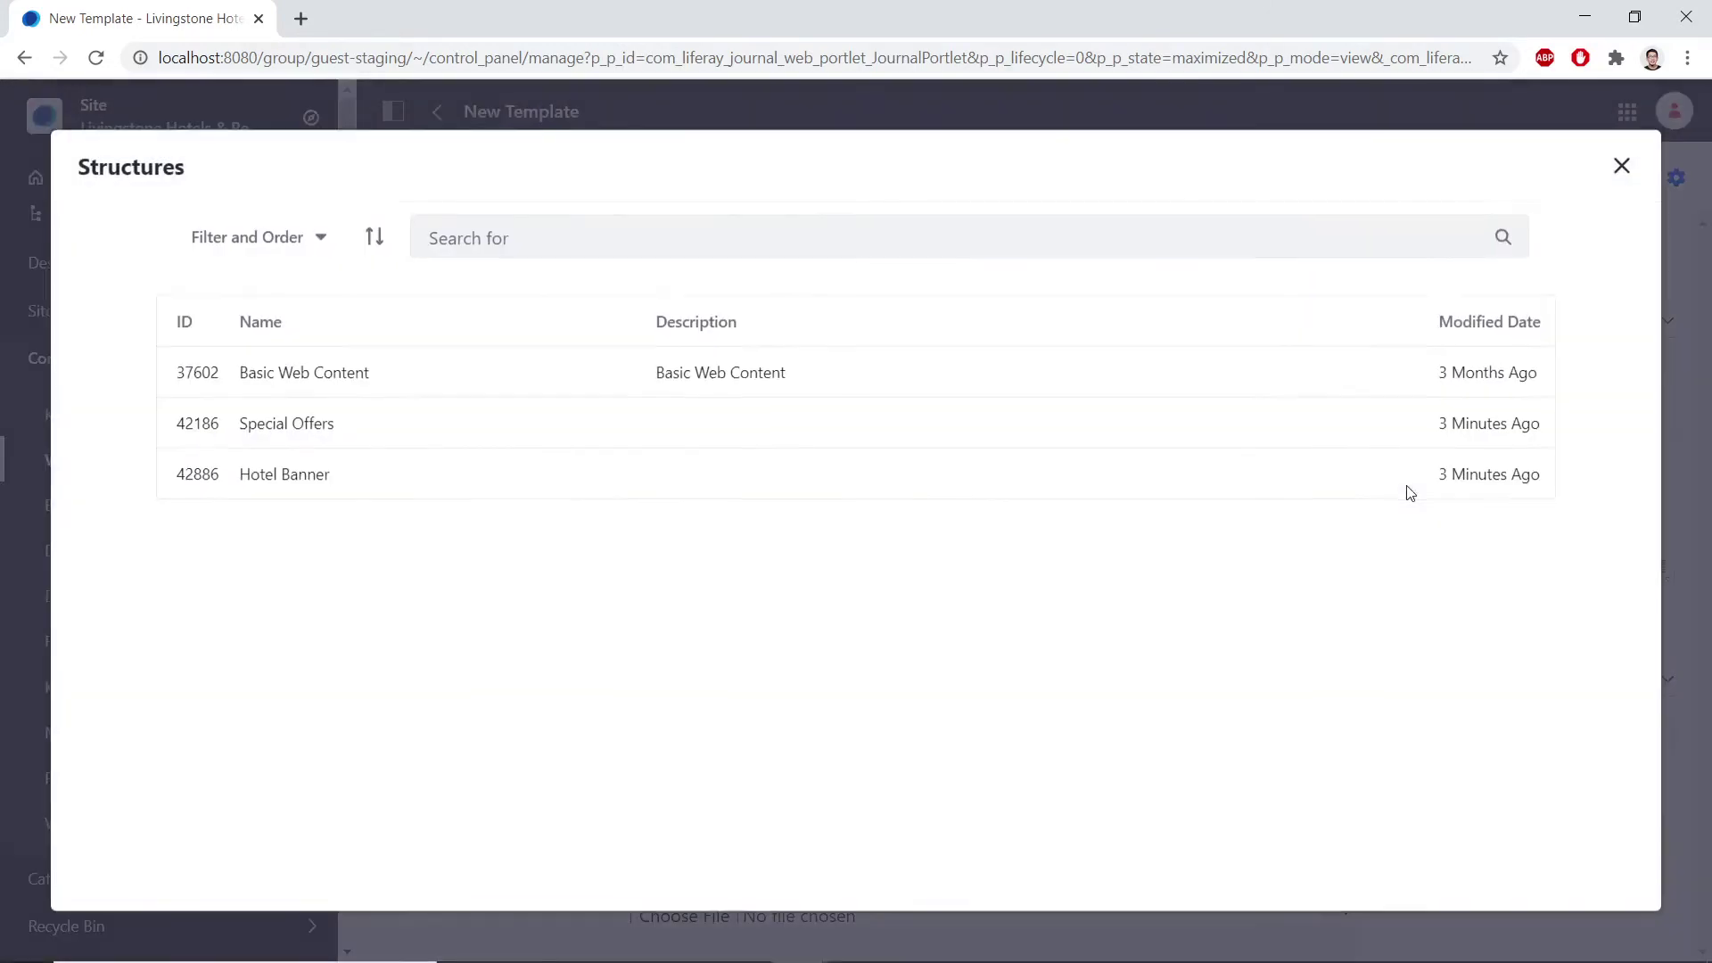
pyautogui.click(321, 481)
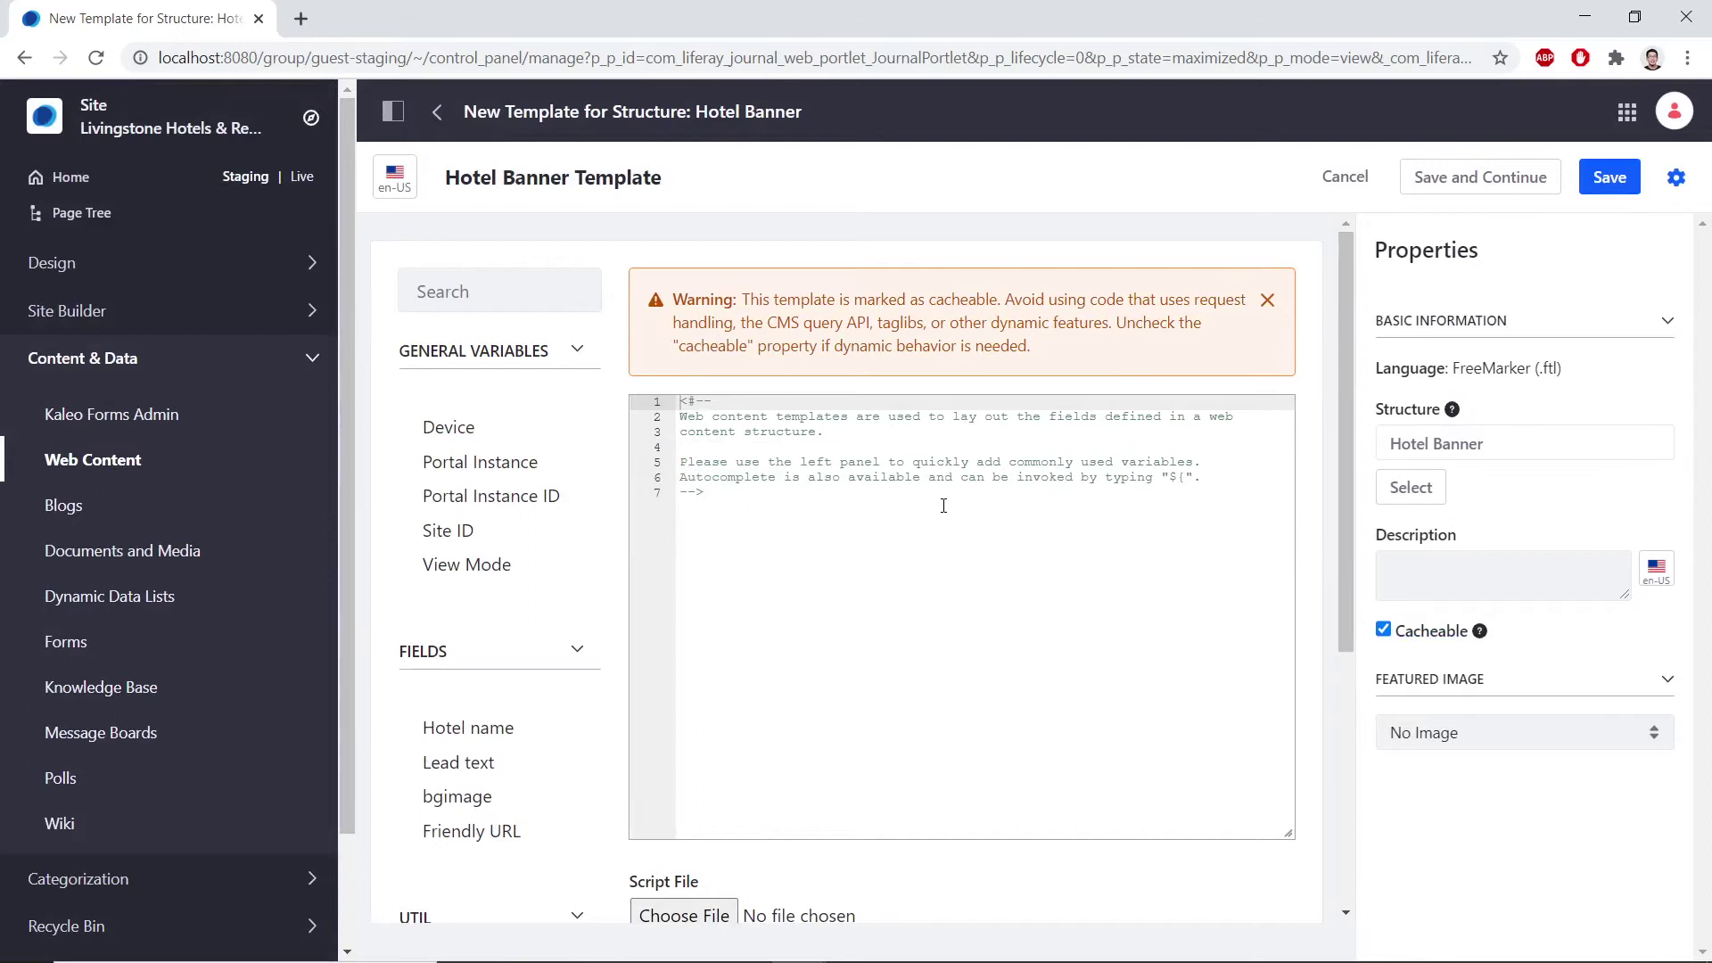
# Load hotel-banner-template.ftl from Downloads/exercise-src as the template's script file and save the template.
pyautogui.scroll(-3, 944, 506)
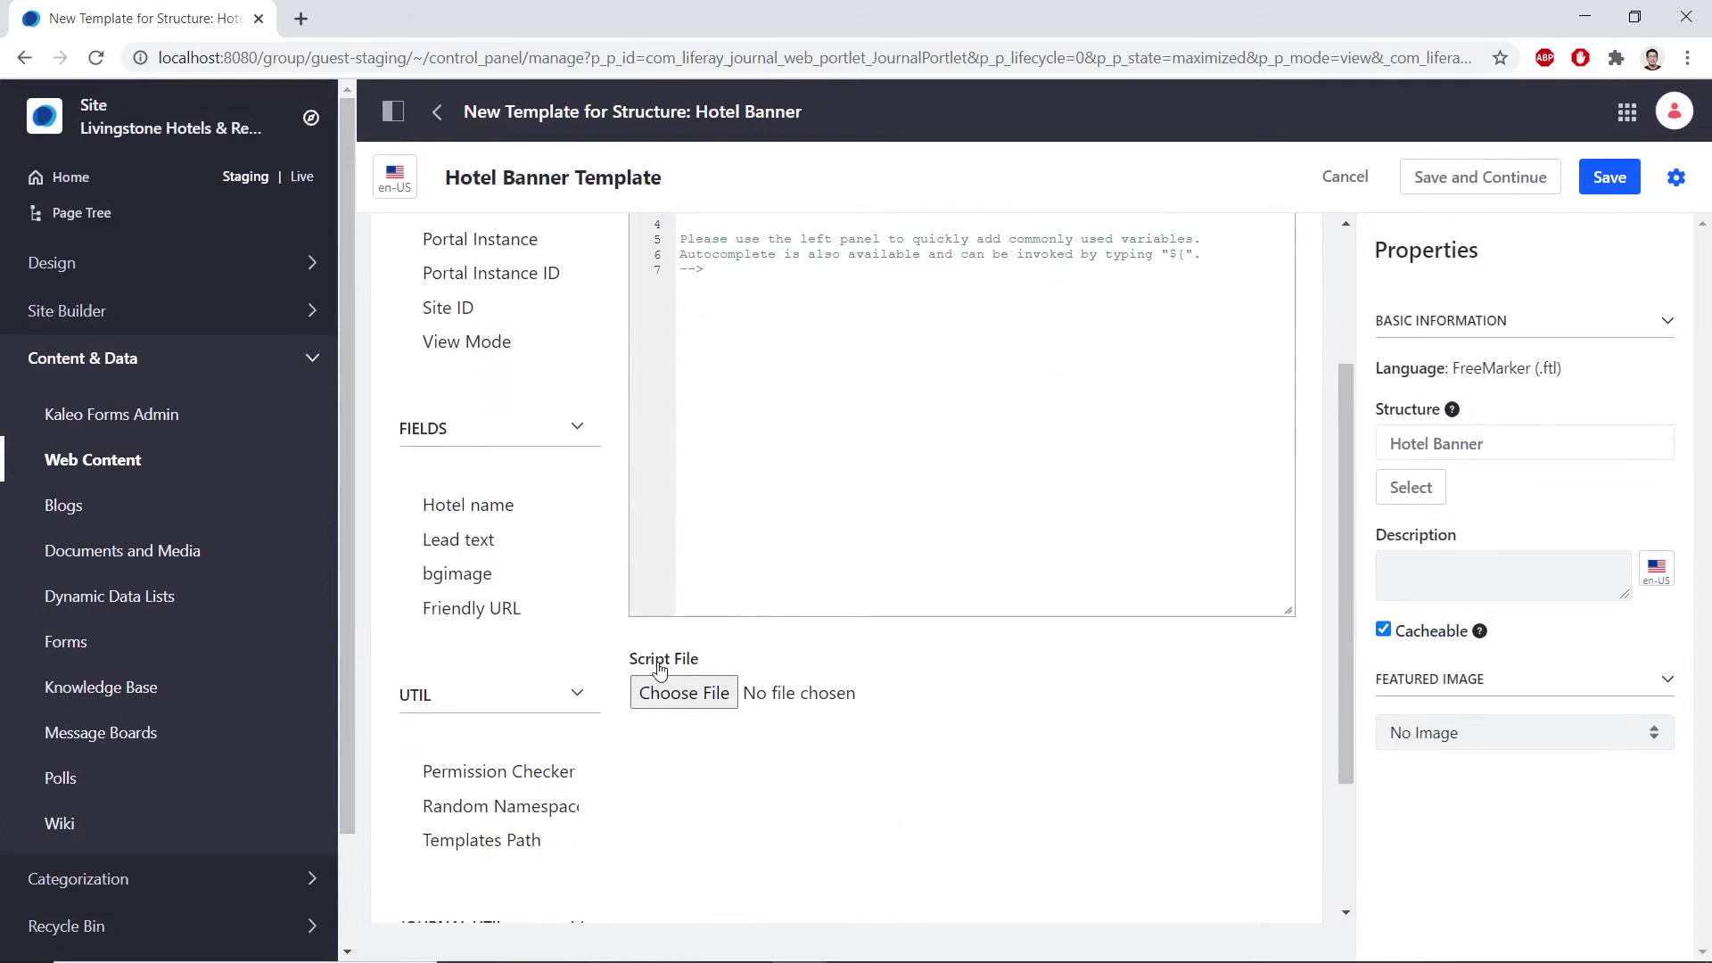
pyautogui.click(697, 696)
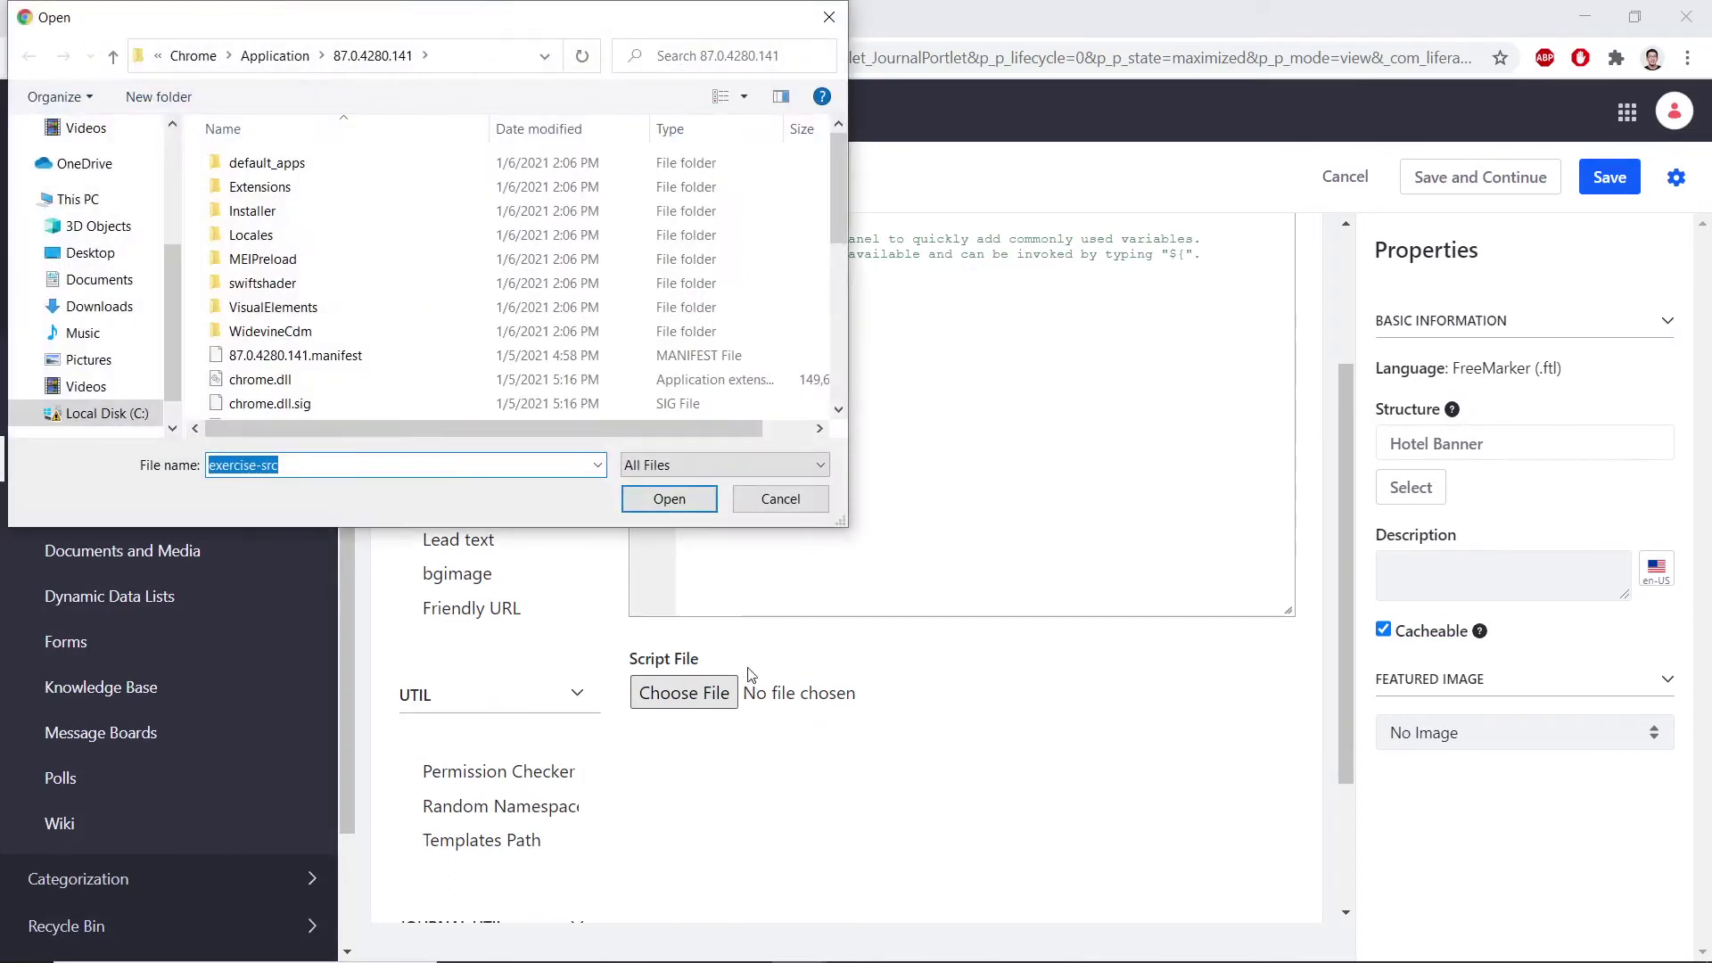
pyautogui.click(93, 306)
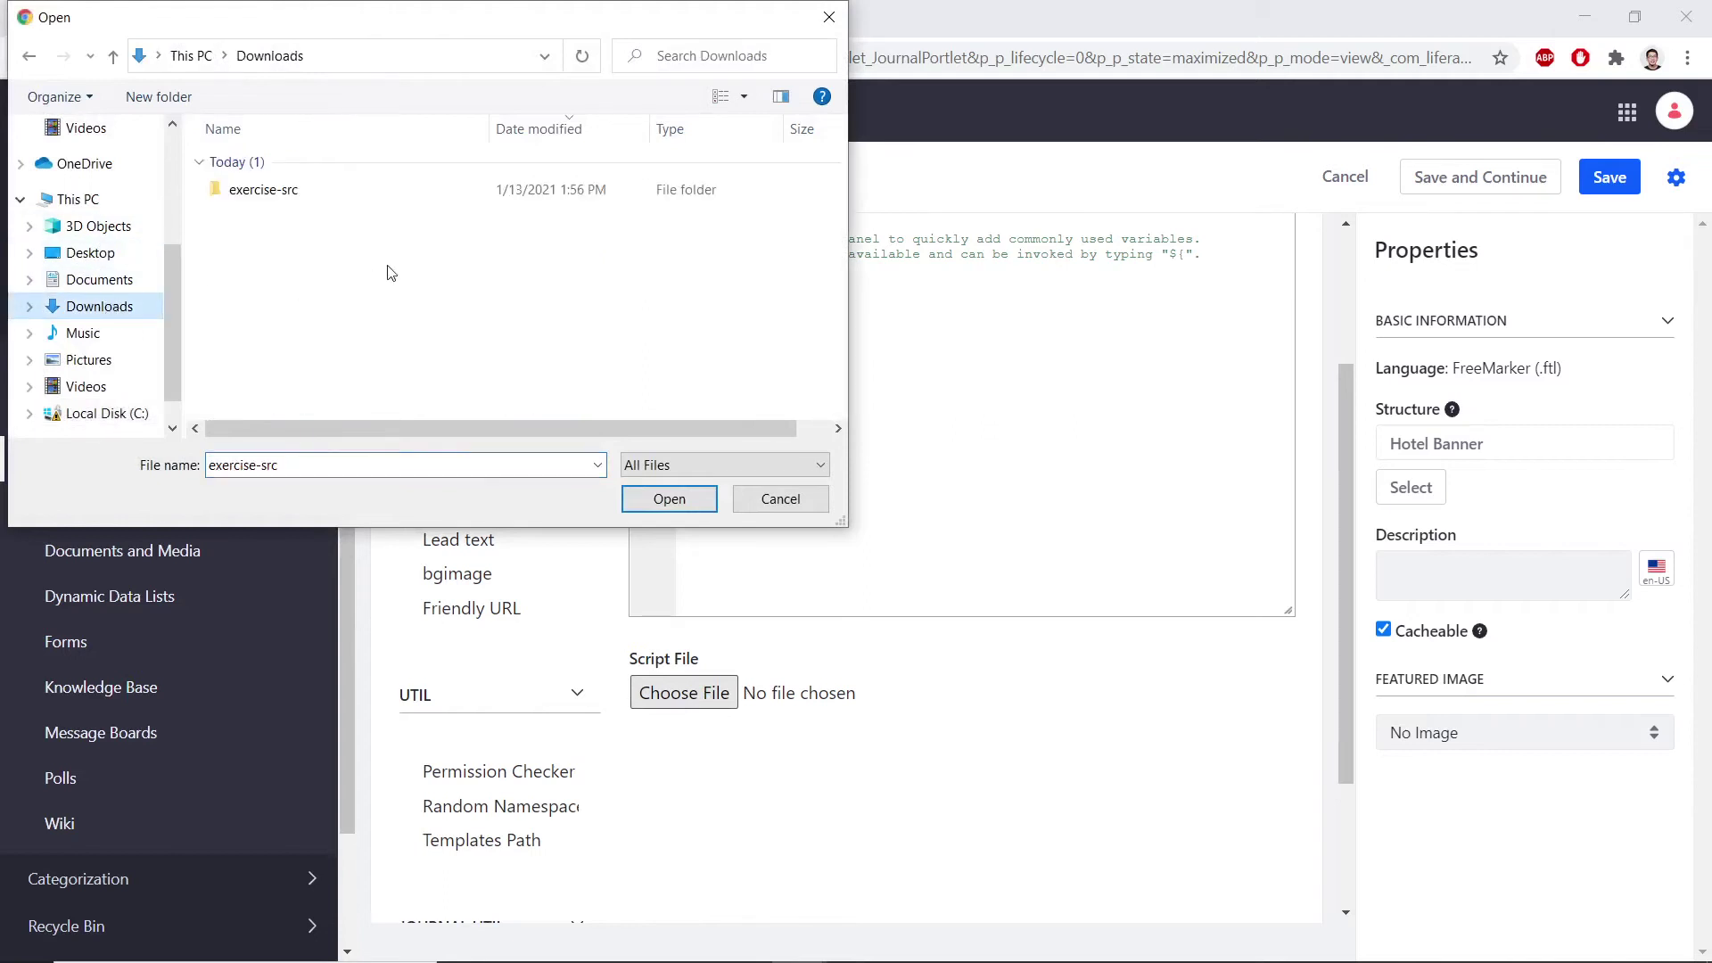
pyautogui.doubleClick(264, 189)
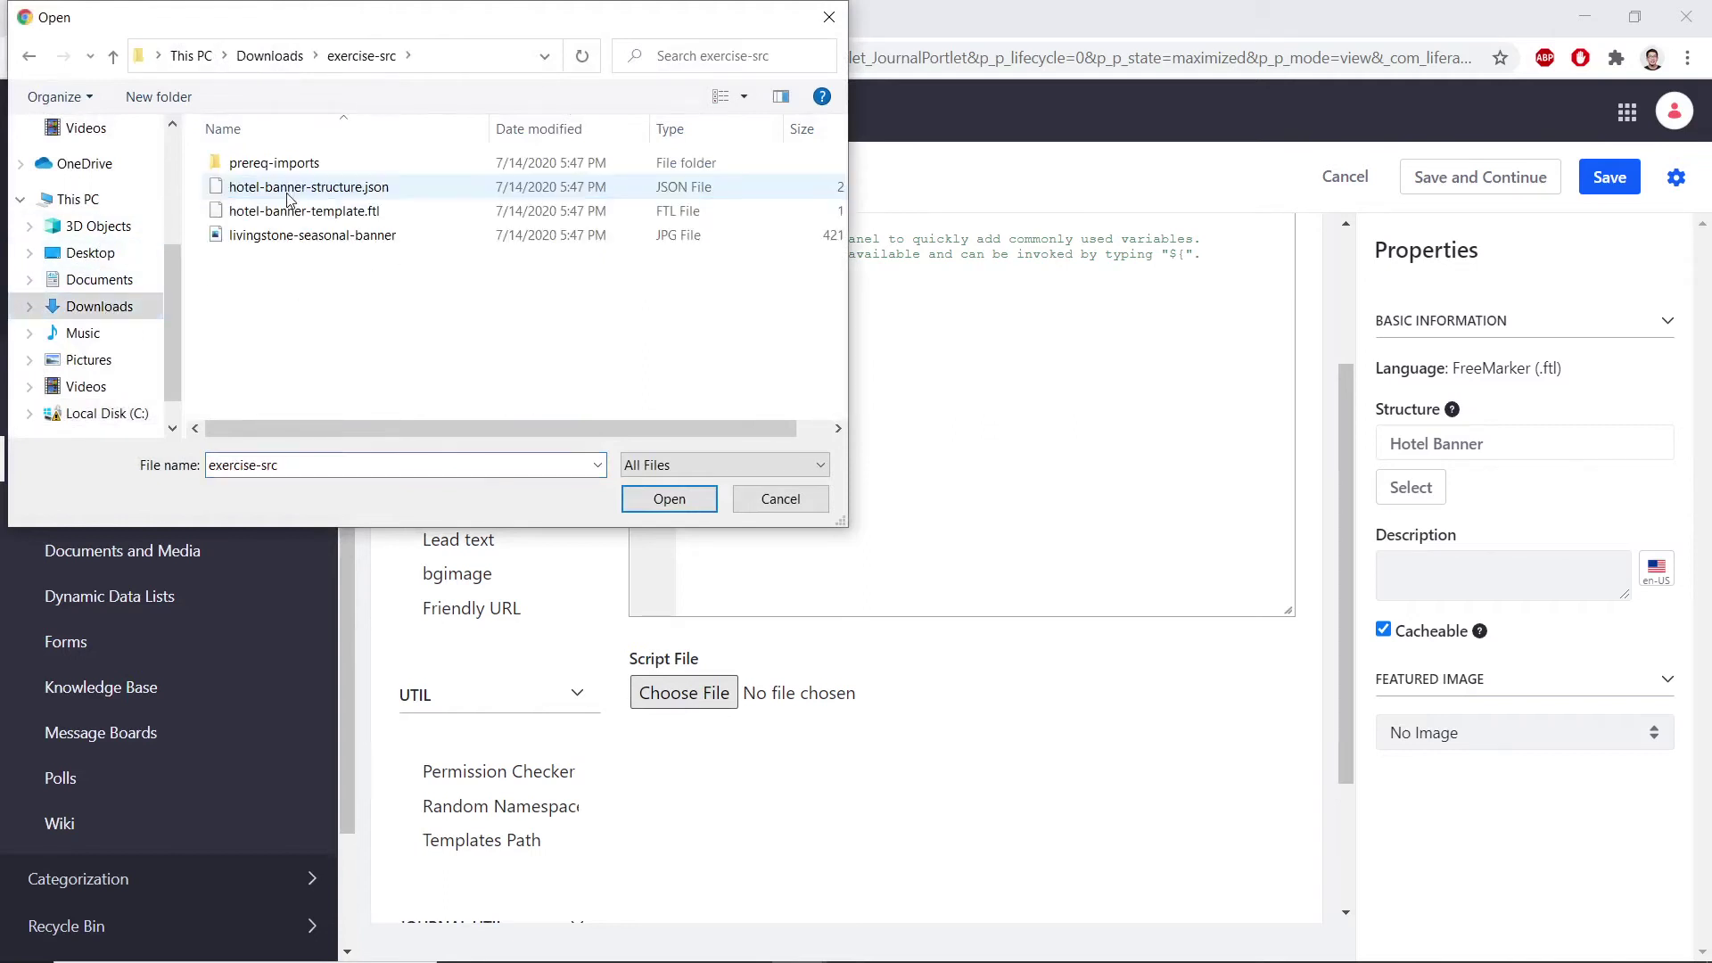
pyautogui.doubleClick(362, 212)
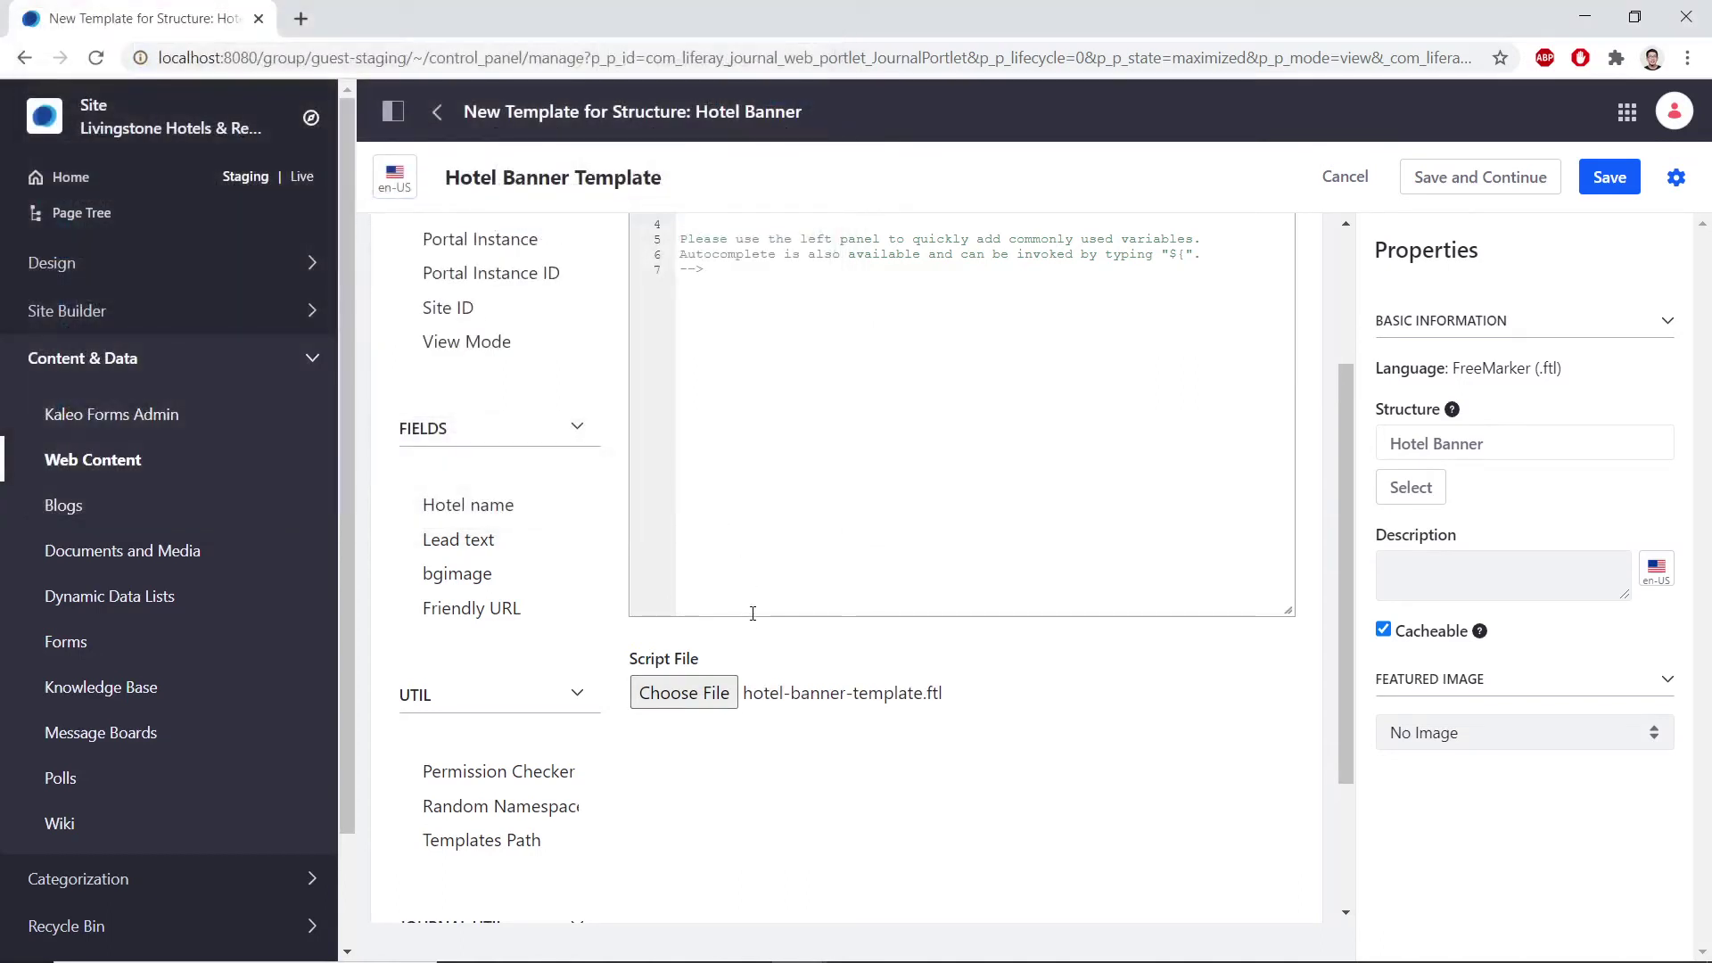
pyautogui.click(1593, 189)
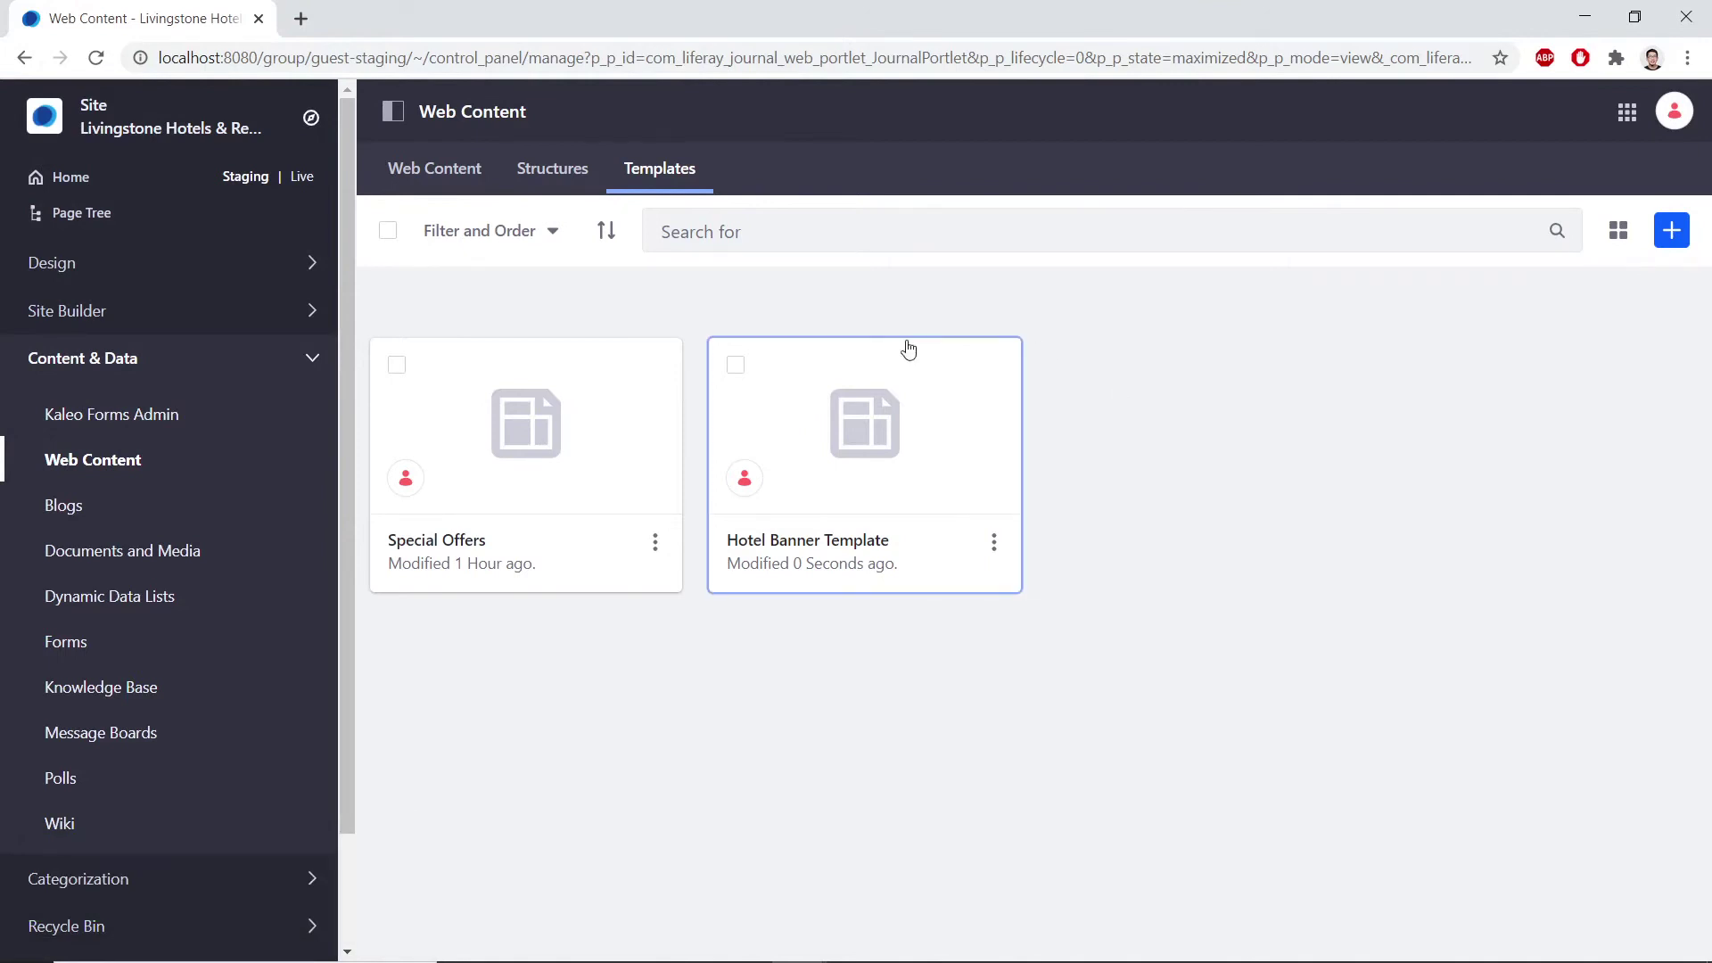
# Start a new web content article based on the Hotel Banner structure and title it Livingstone Holiday Banner.
pyautogui.click(452, 174)
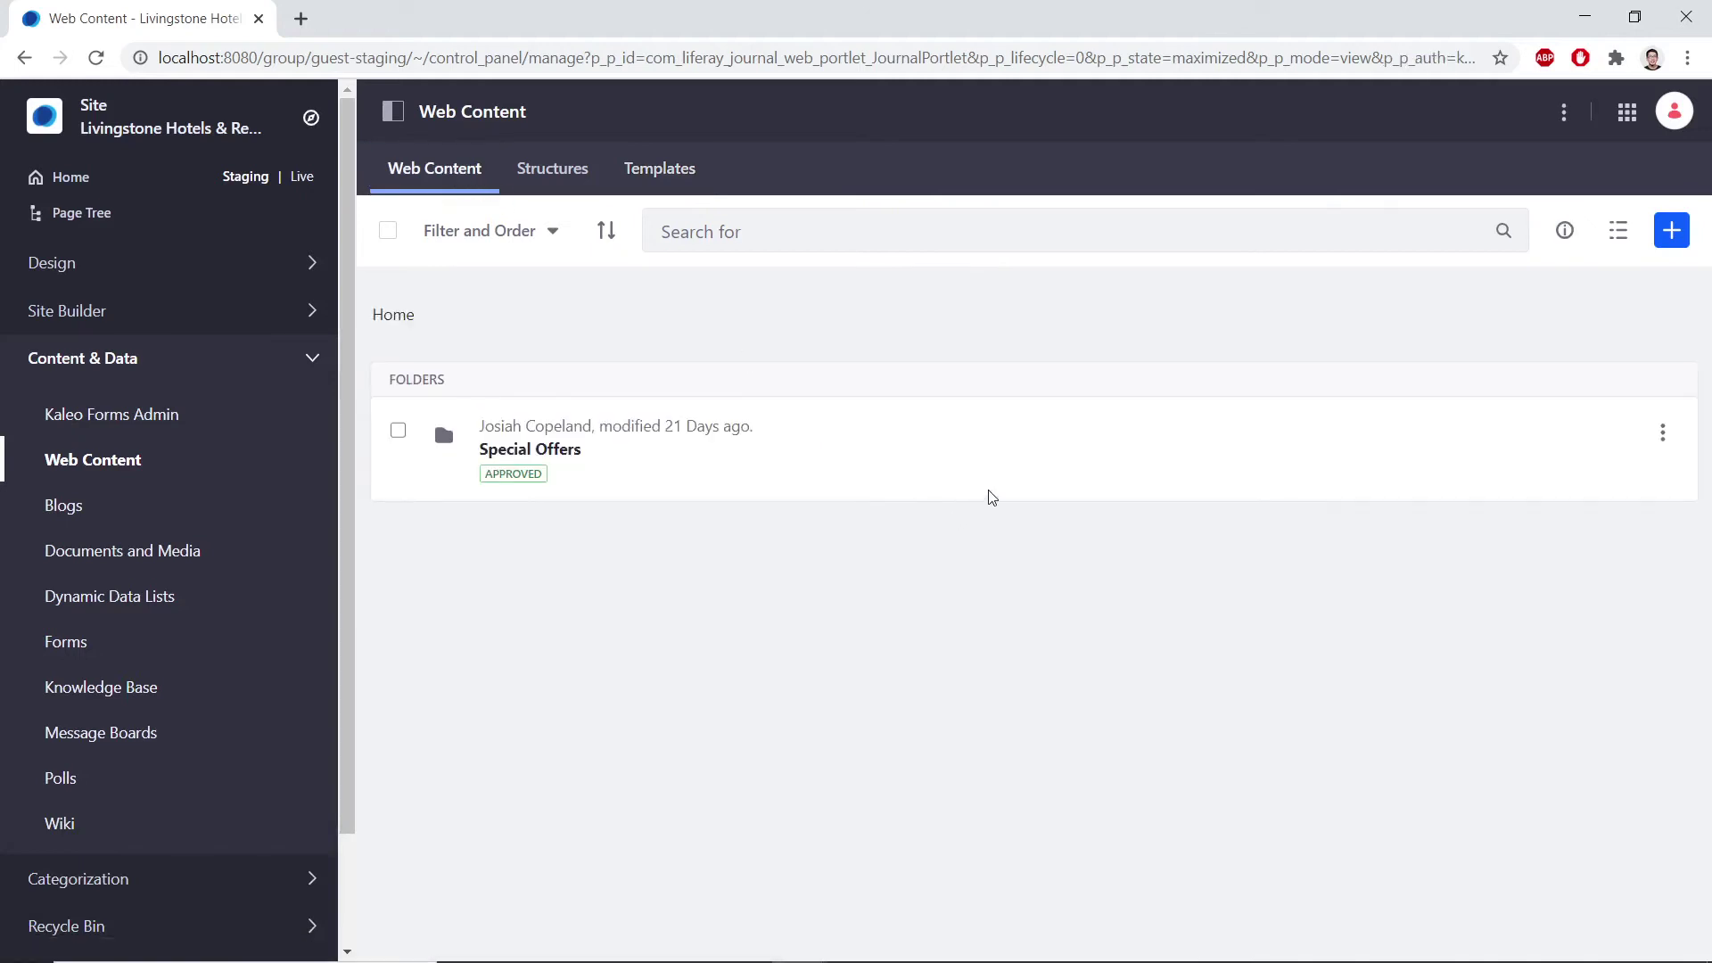
pyautogui.click(1671, 230)
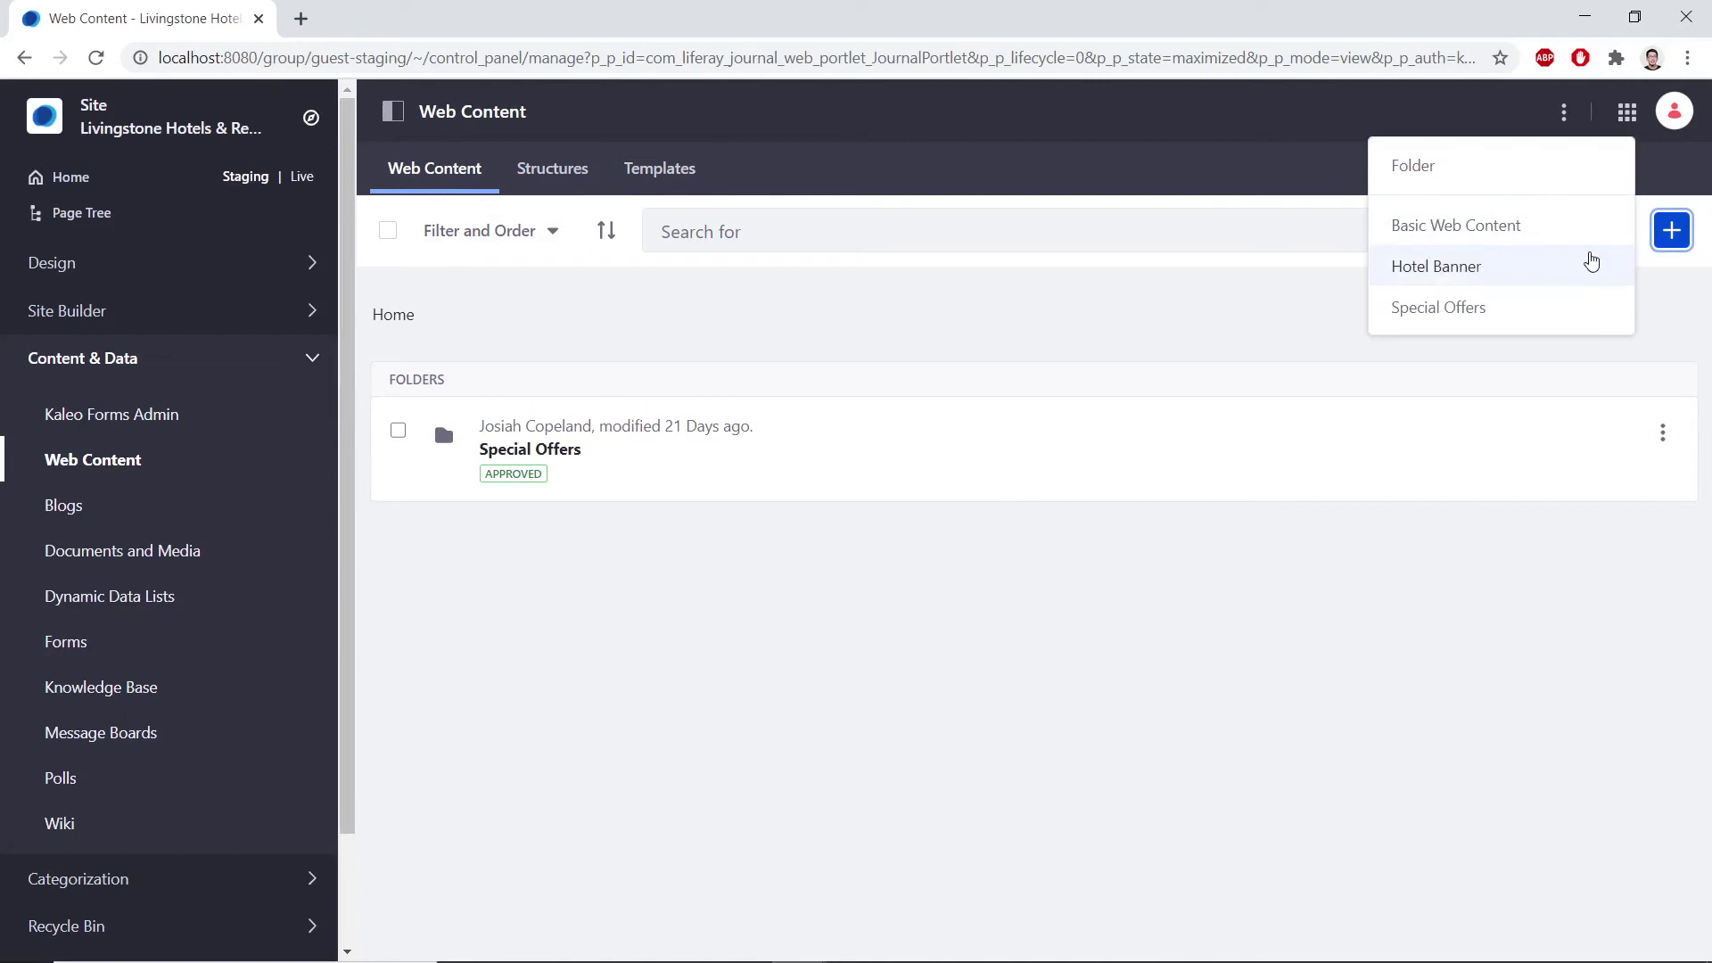
pyautogui.click(1532, 276)
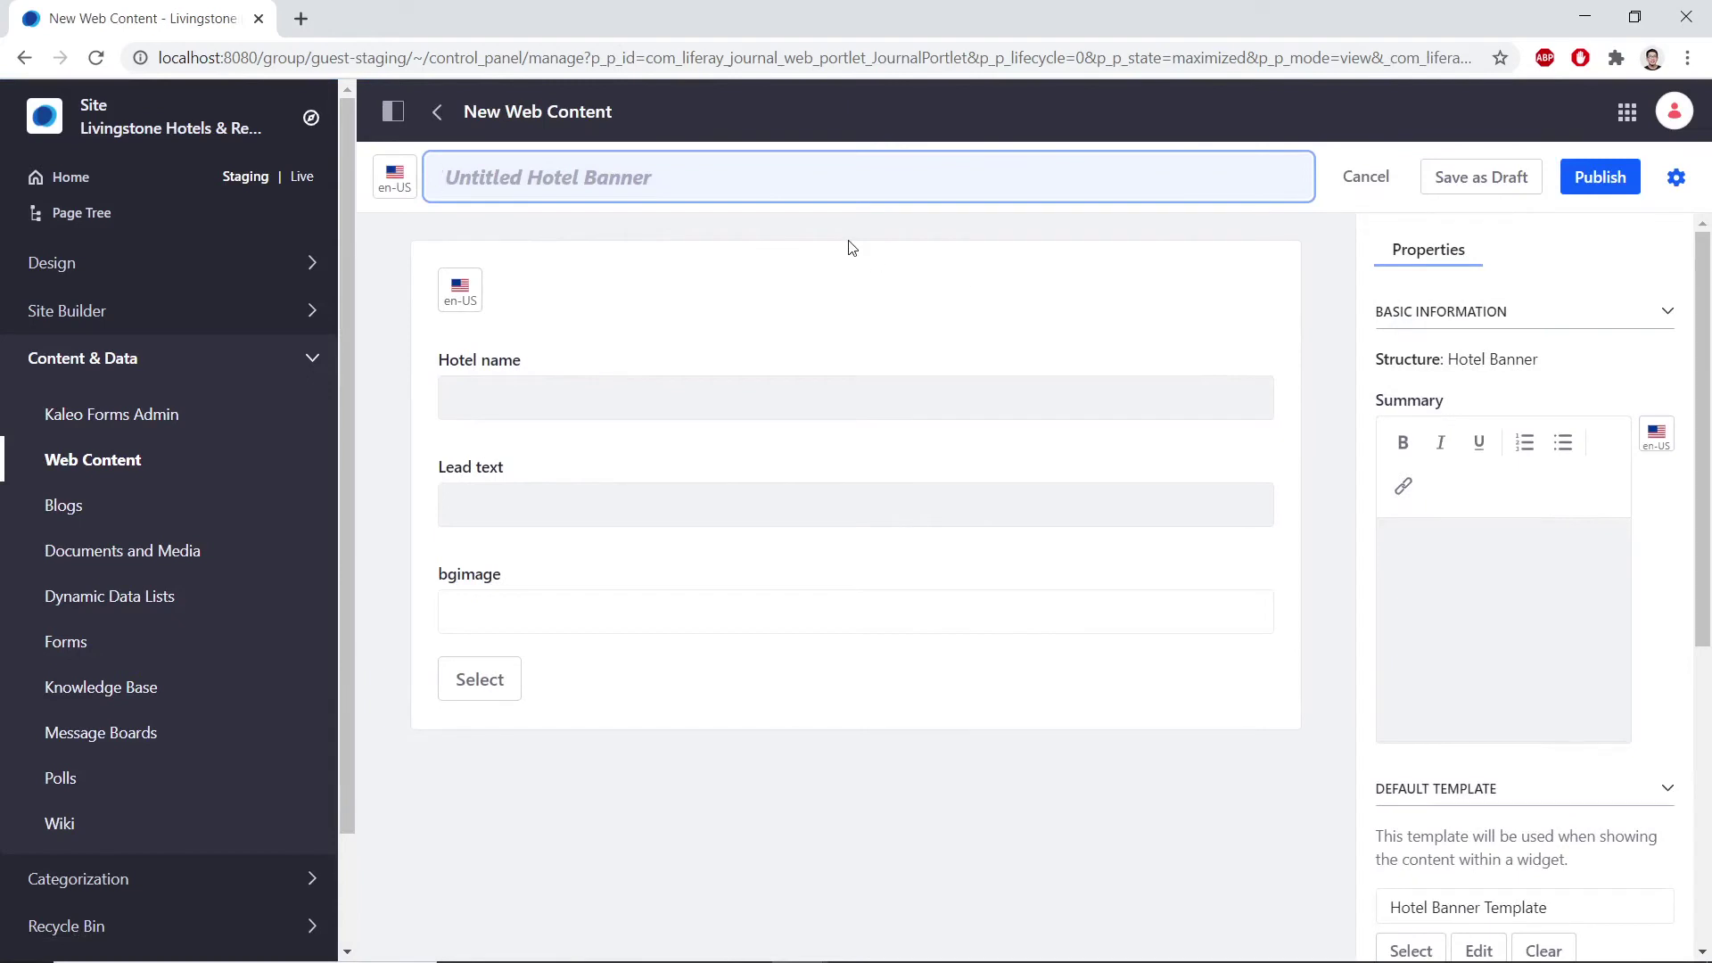
pyautogui.write('Livingstone')
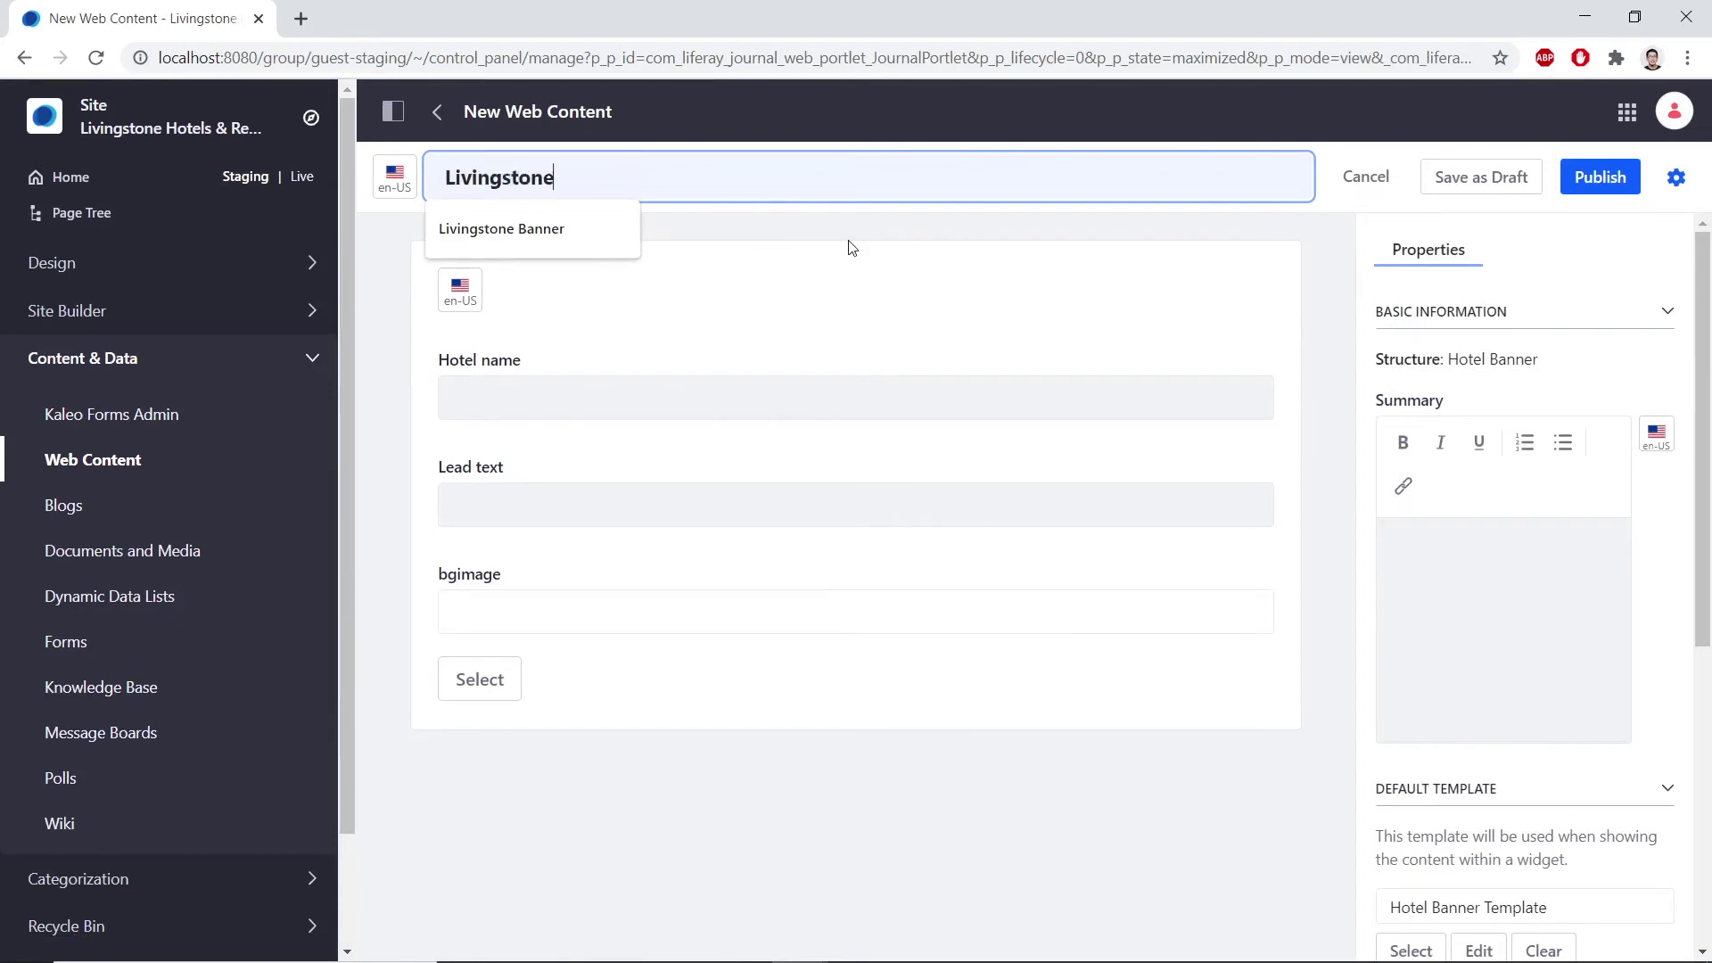
pyautogui.write(' Holiday Banner')
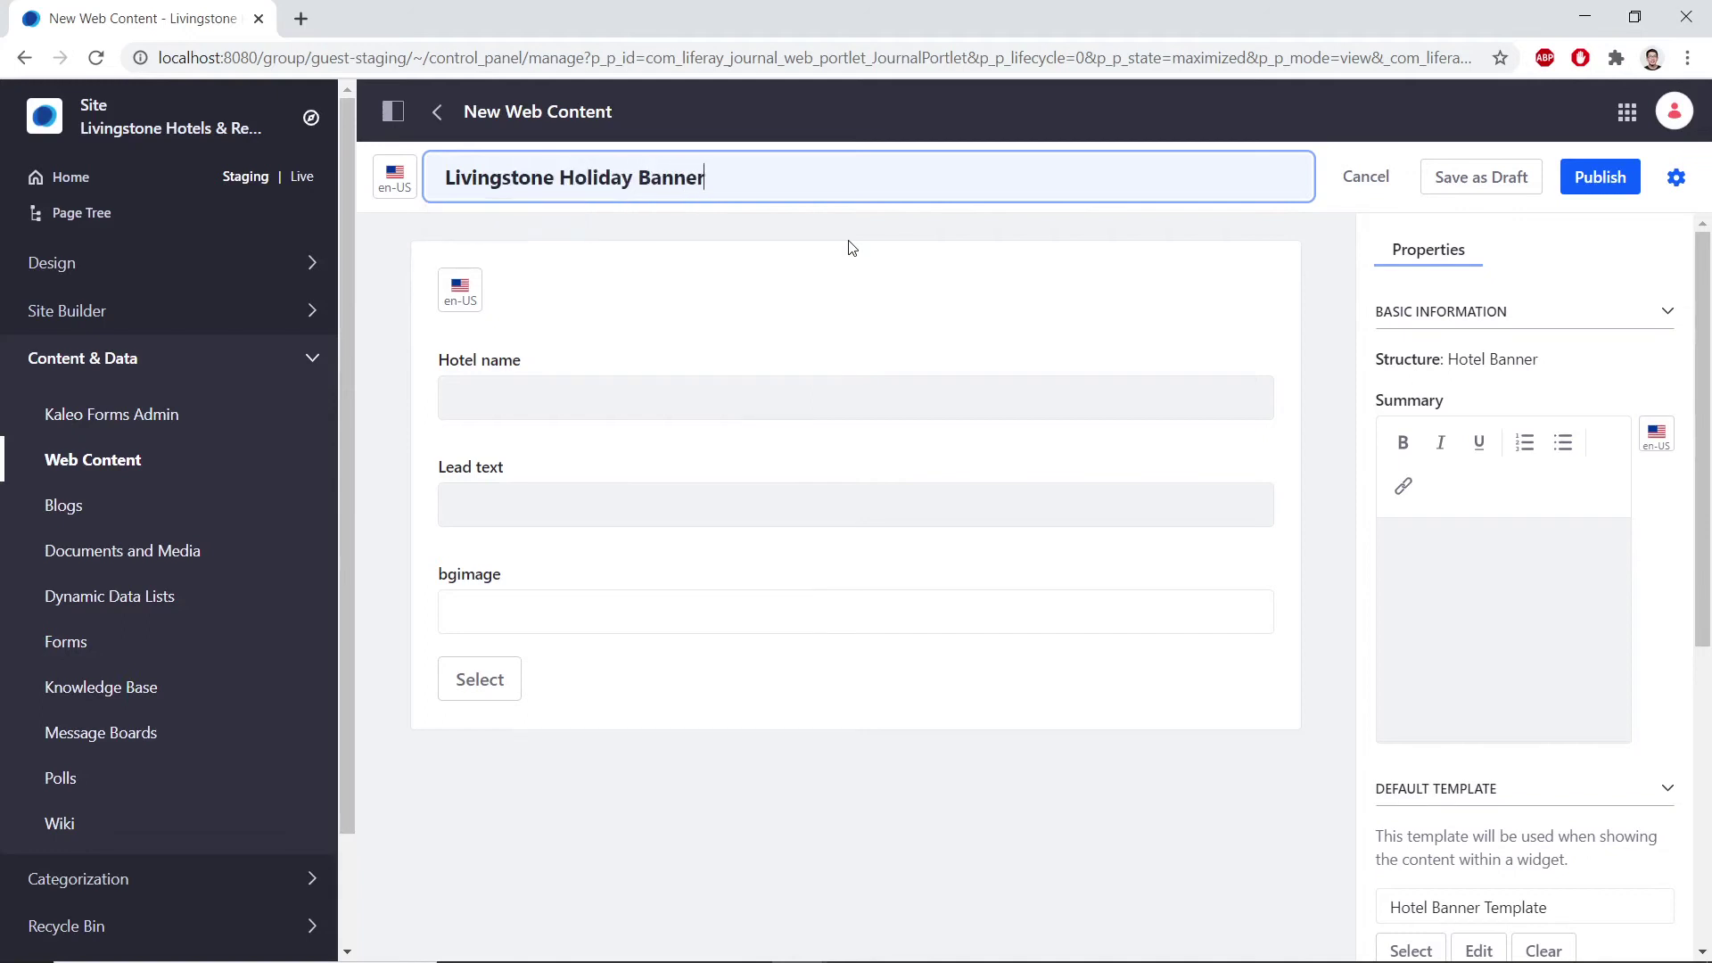
# Enter Livingstone Hotels and Resorts as the hotel name and Spend the holidays in Paradise as the lead text.
pyautogui.click(793, 389)
pyautogui.write('Livingstone')
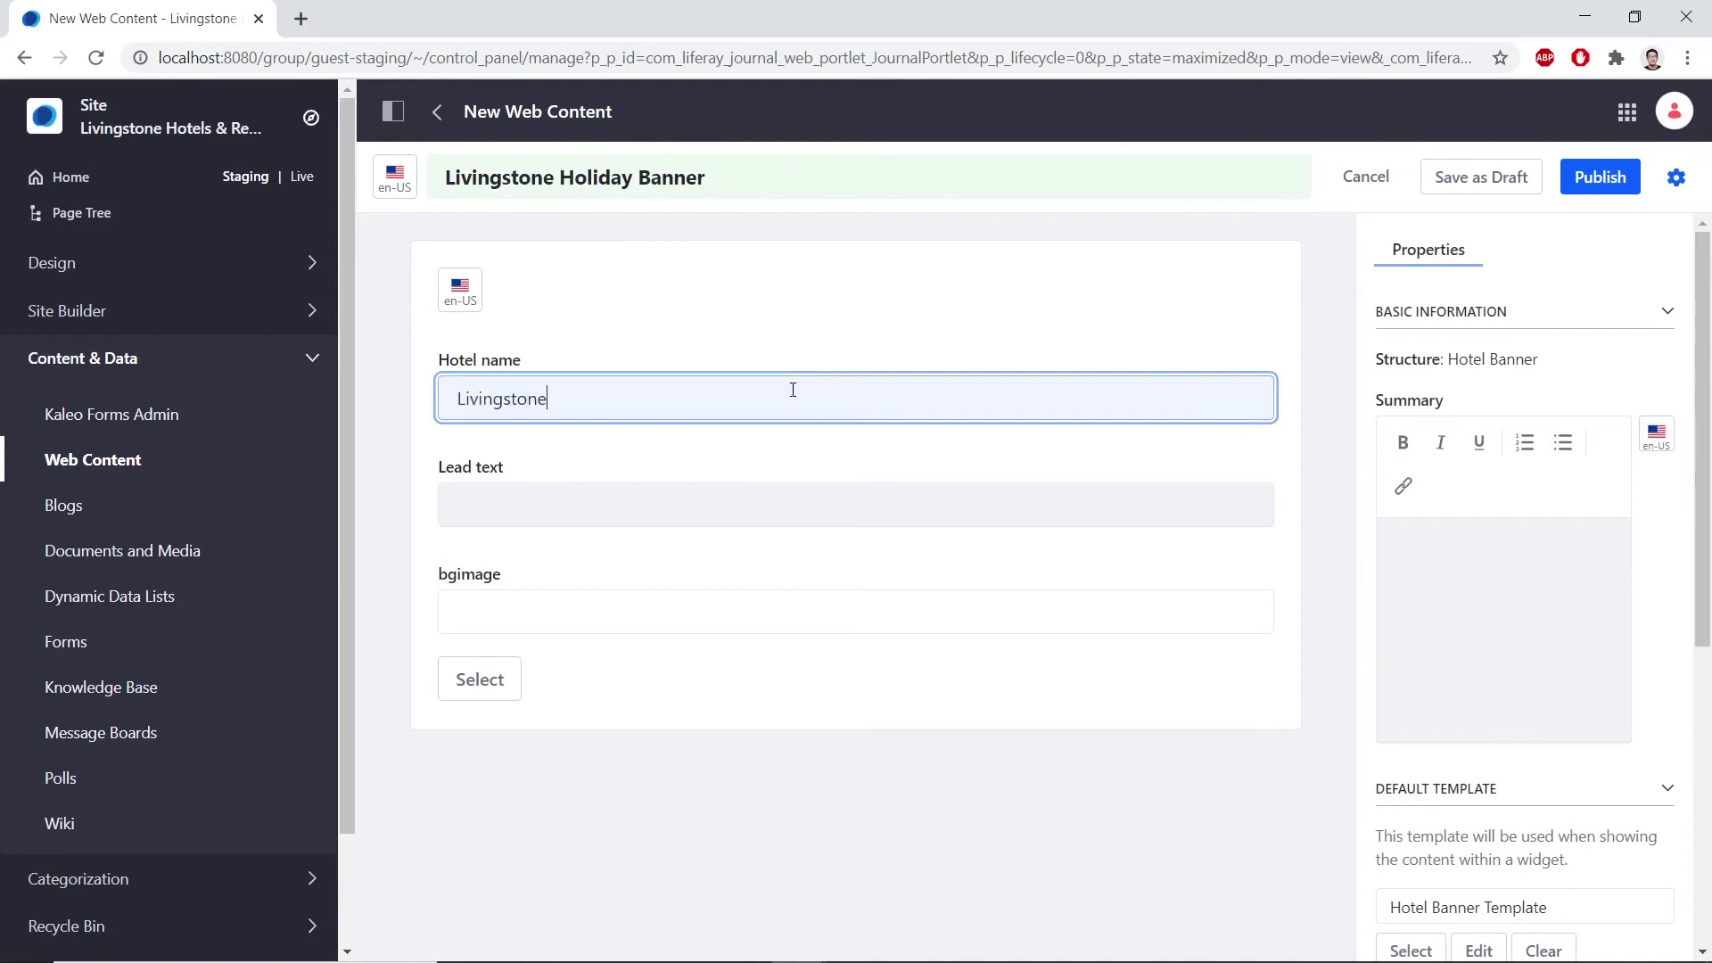
pyautogui.write(' Hotels and Resorts')
pyautogui.click(763, 501)
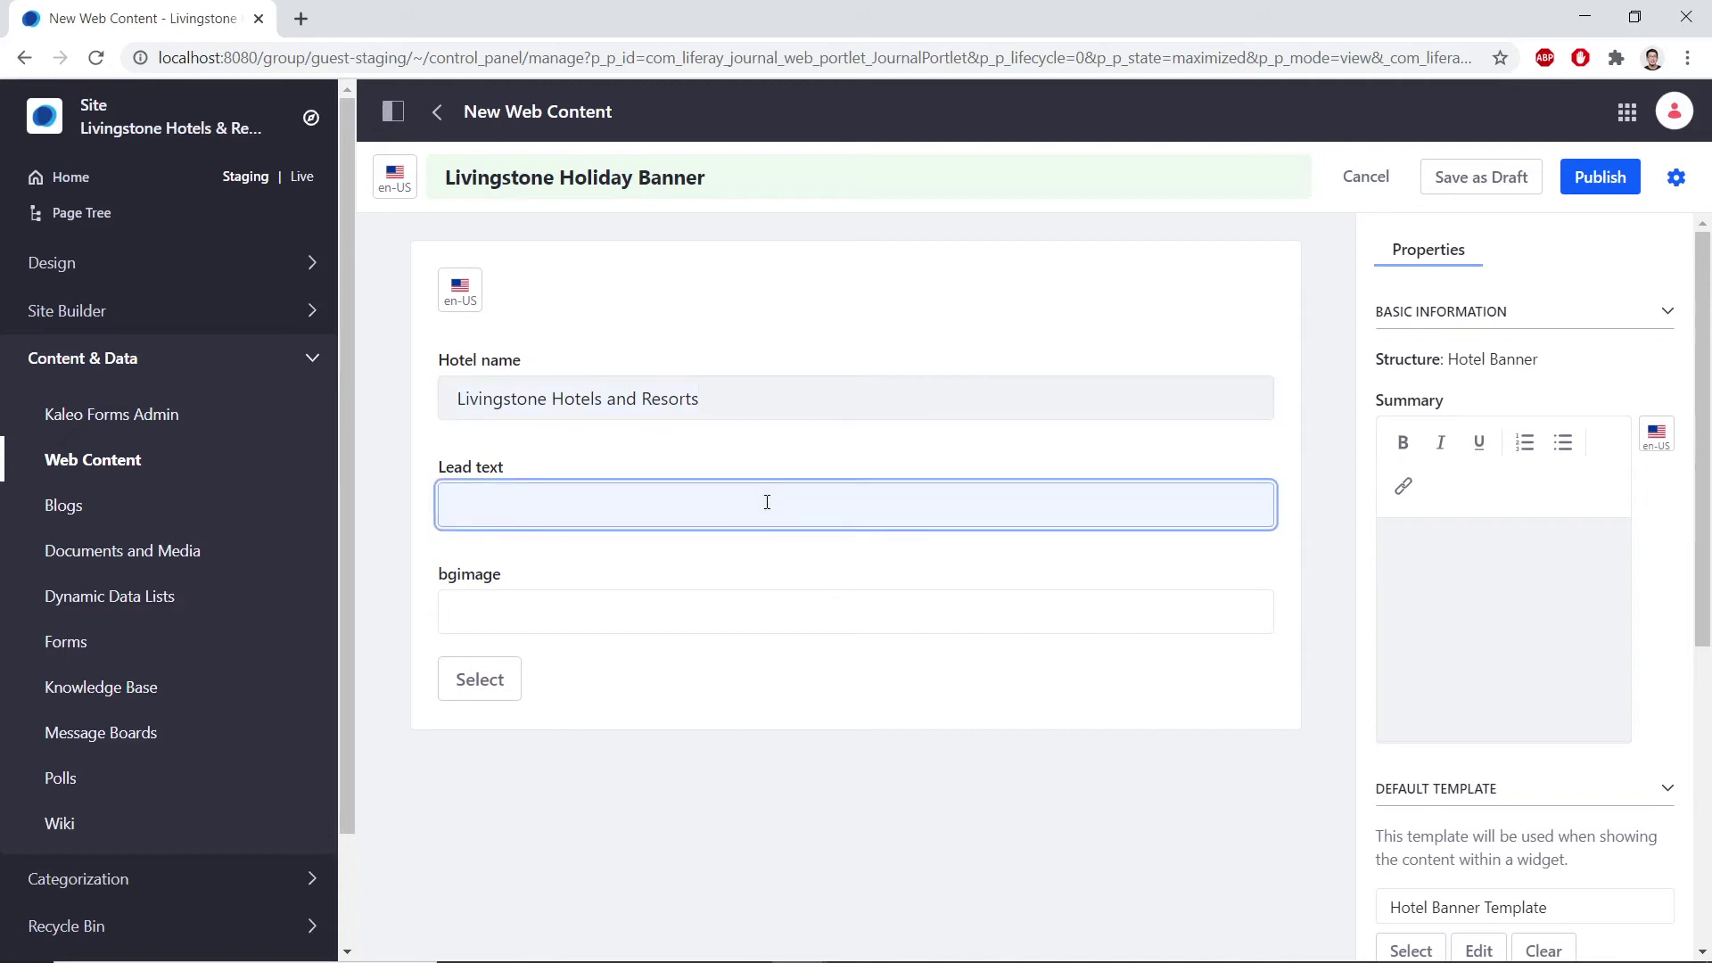
pyautogui.write('Spend the holidays in Paradise')
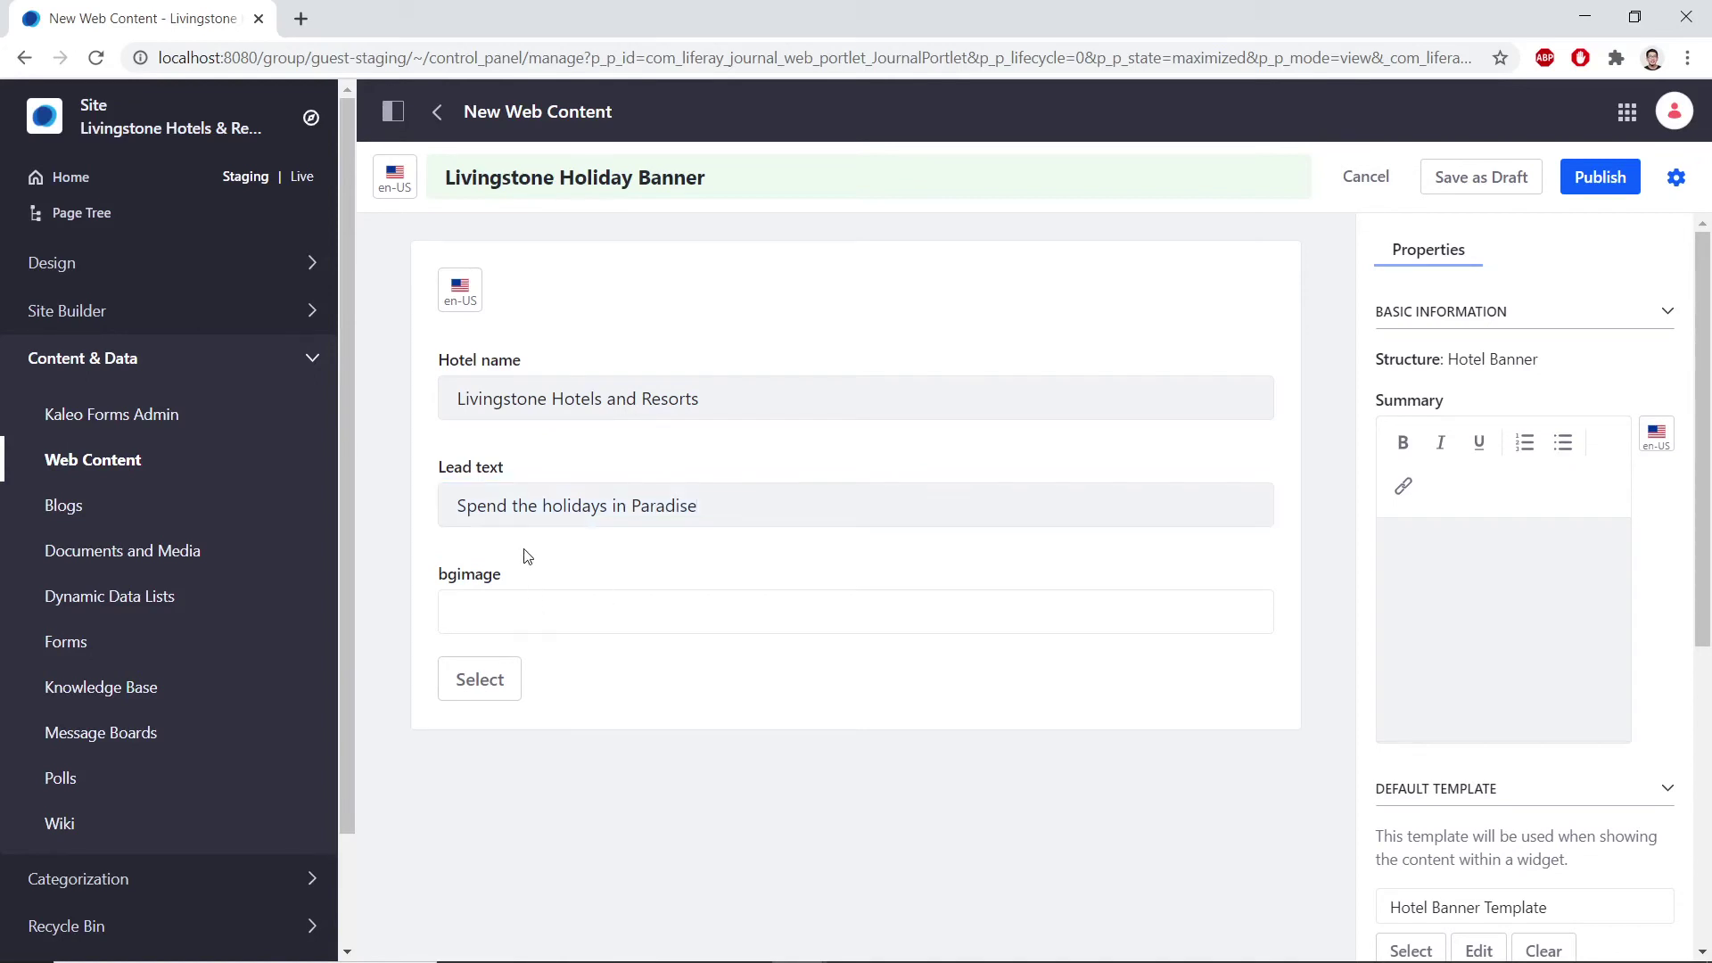
# Upload livingstone-seasonal-banner.jpg from Downloads/exercise-src as the article's bgimage and publish the article.
pyautogui.click(488, 681)
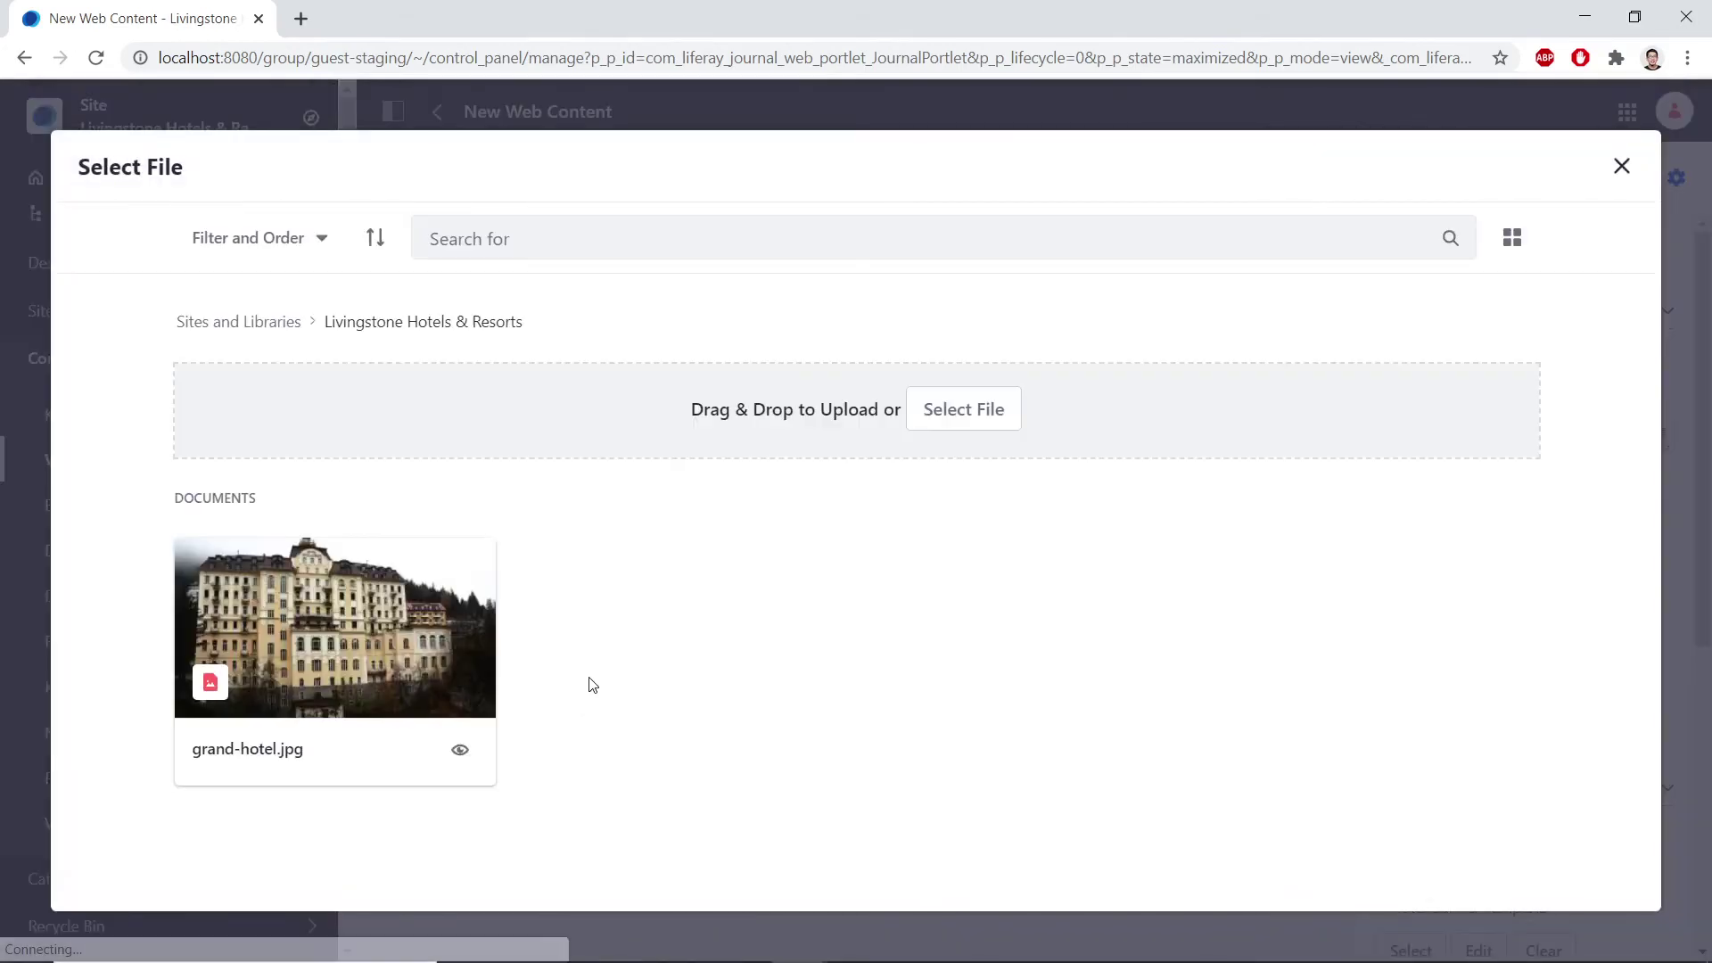
pyautogui.click(946, 428)
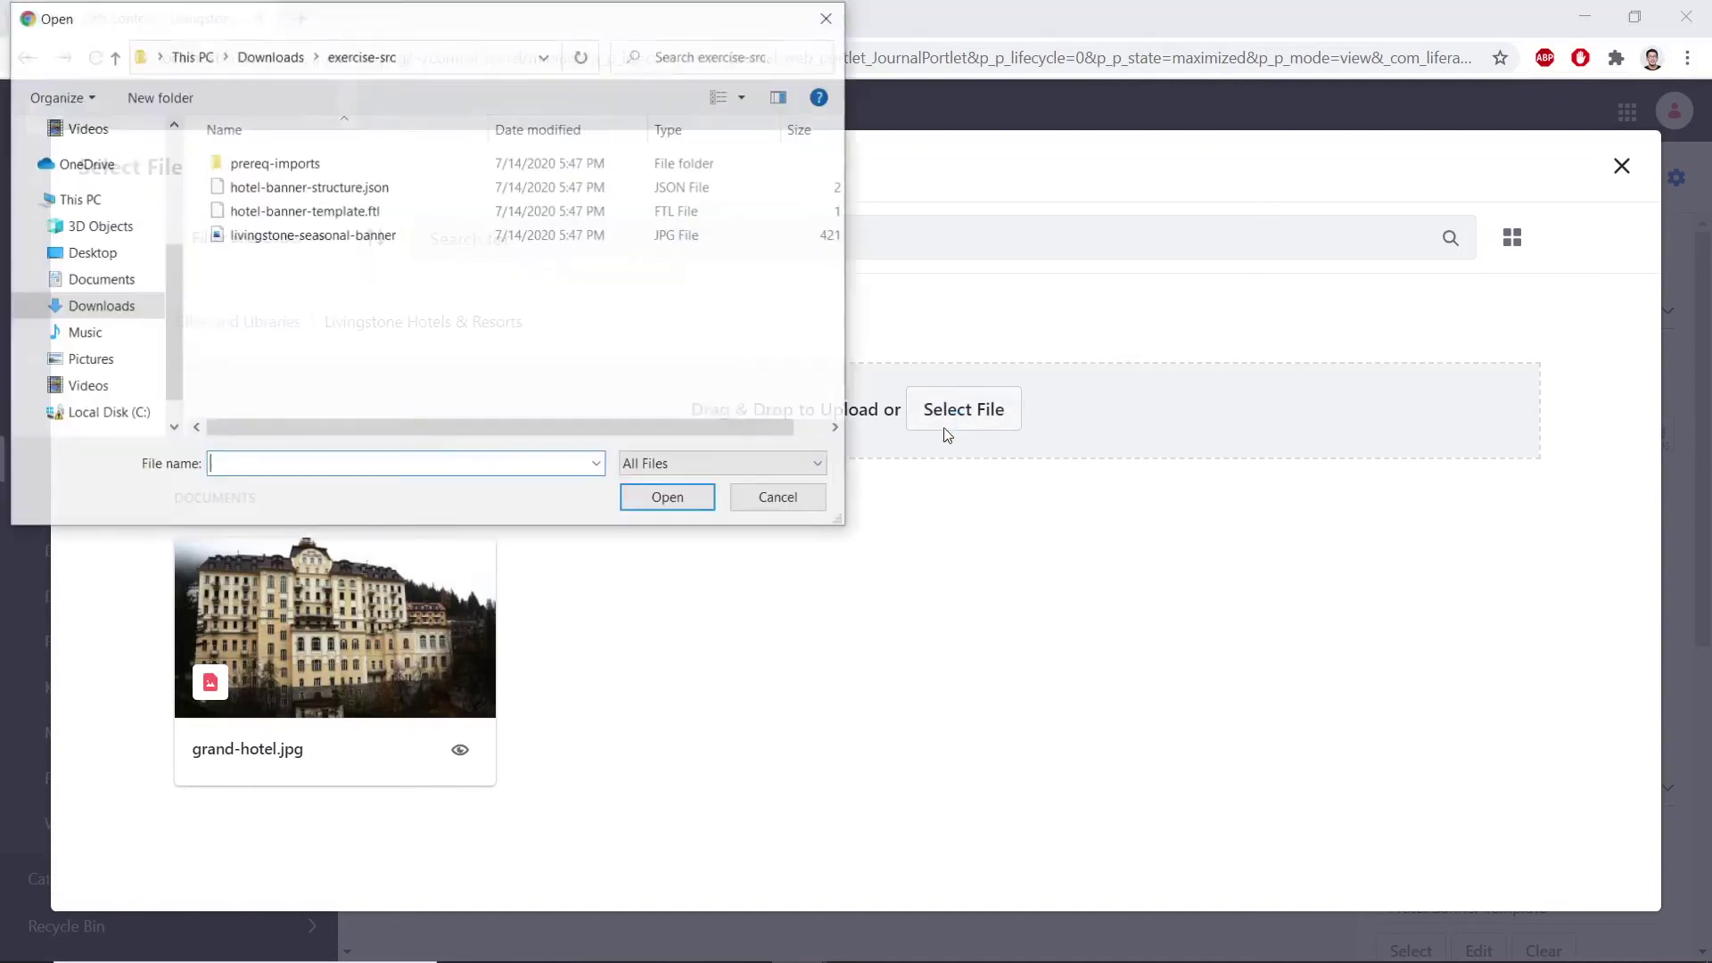
pyautogui.doubleClick(321, 234)
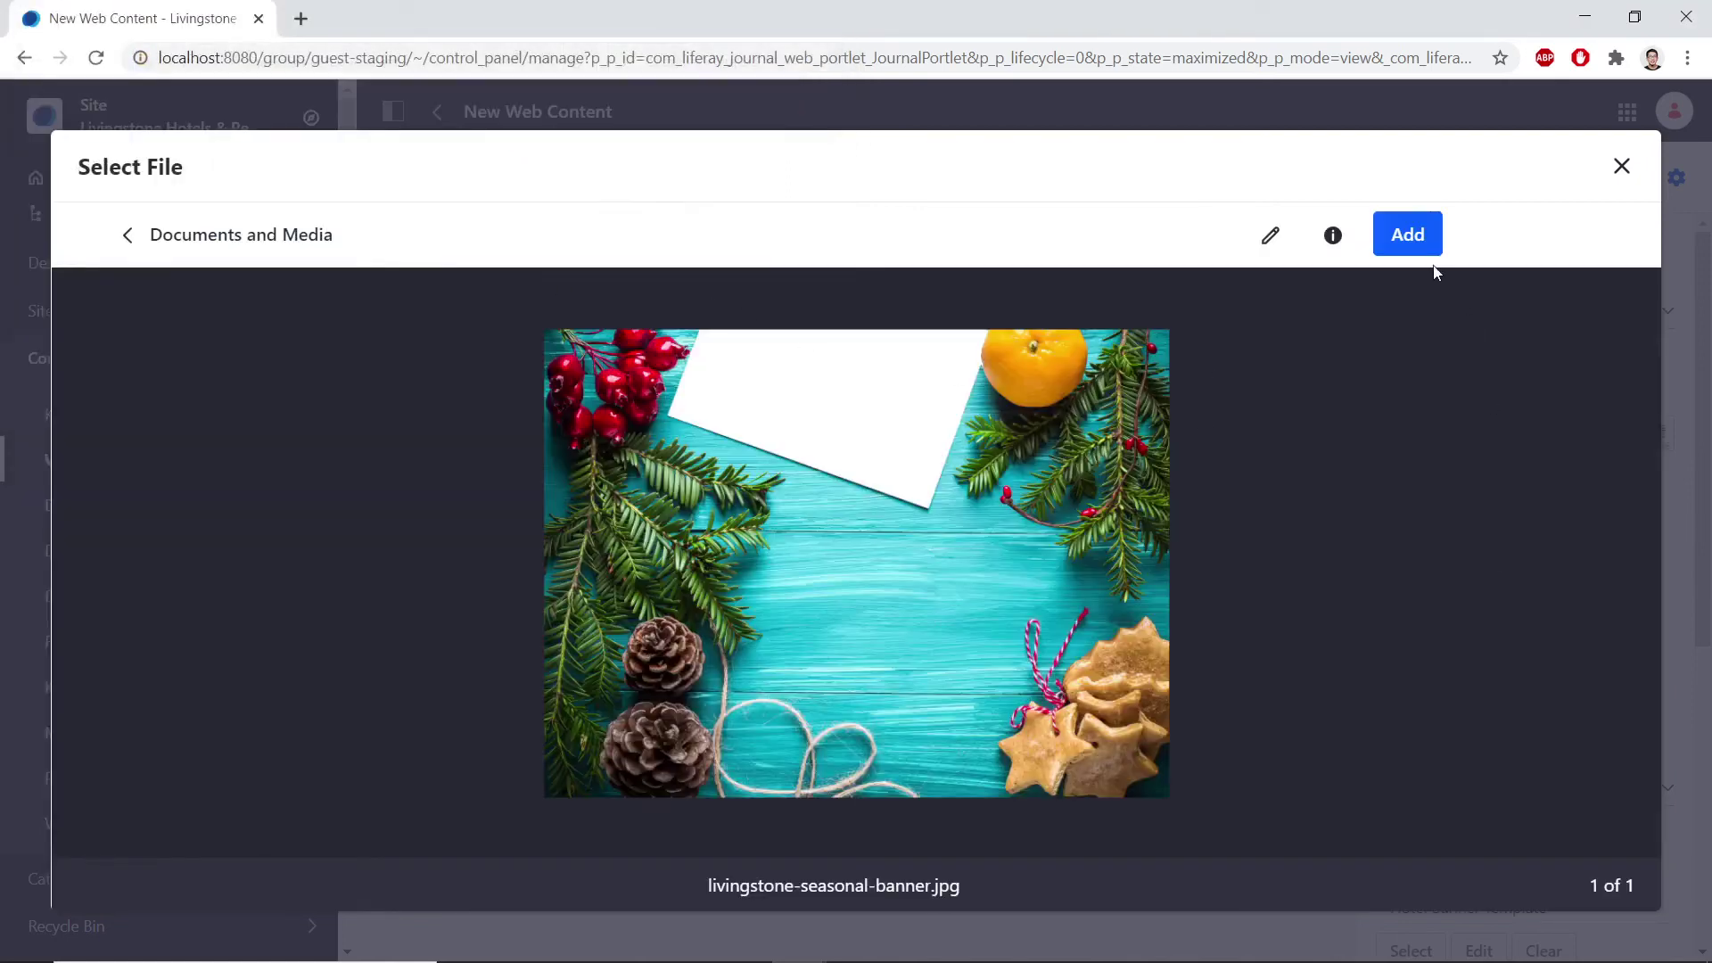
pyautogui.click(1408, 234)
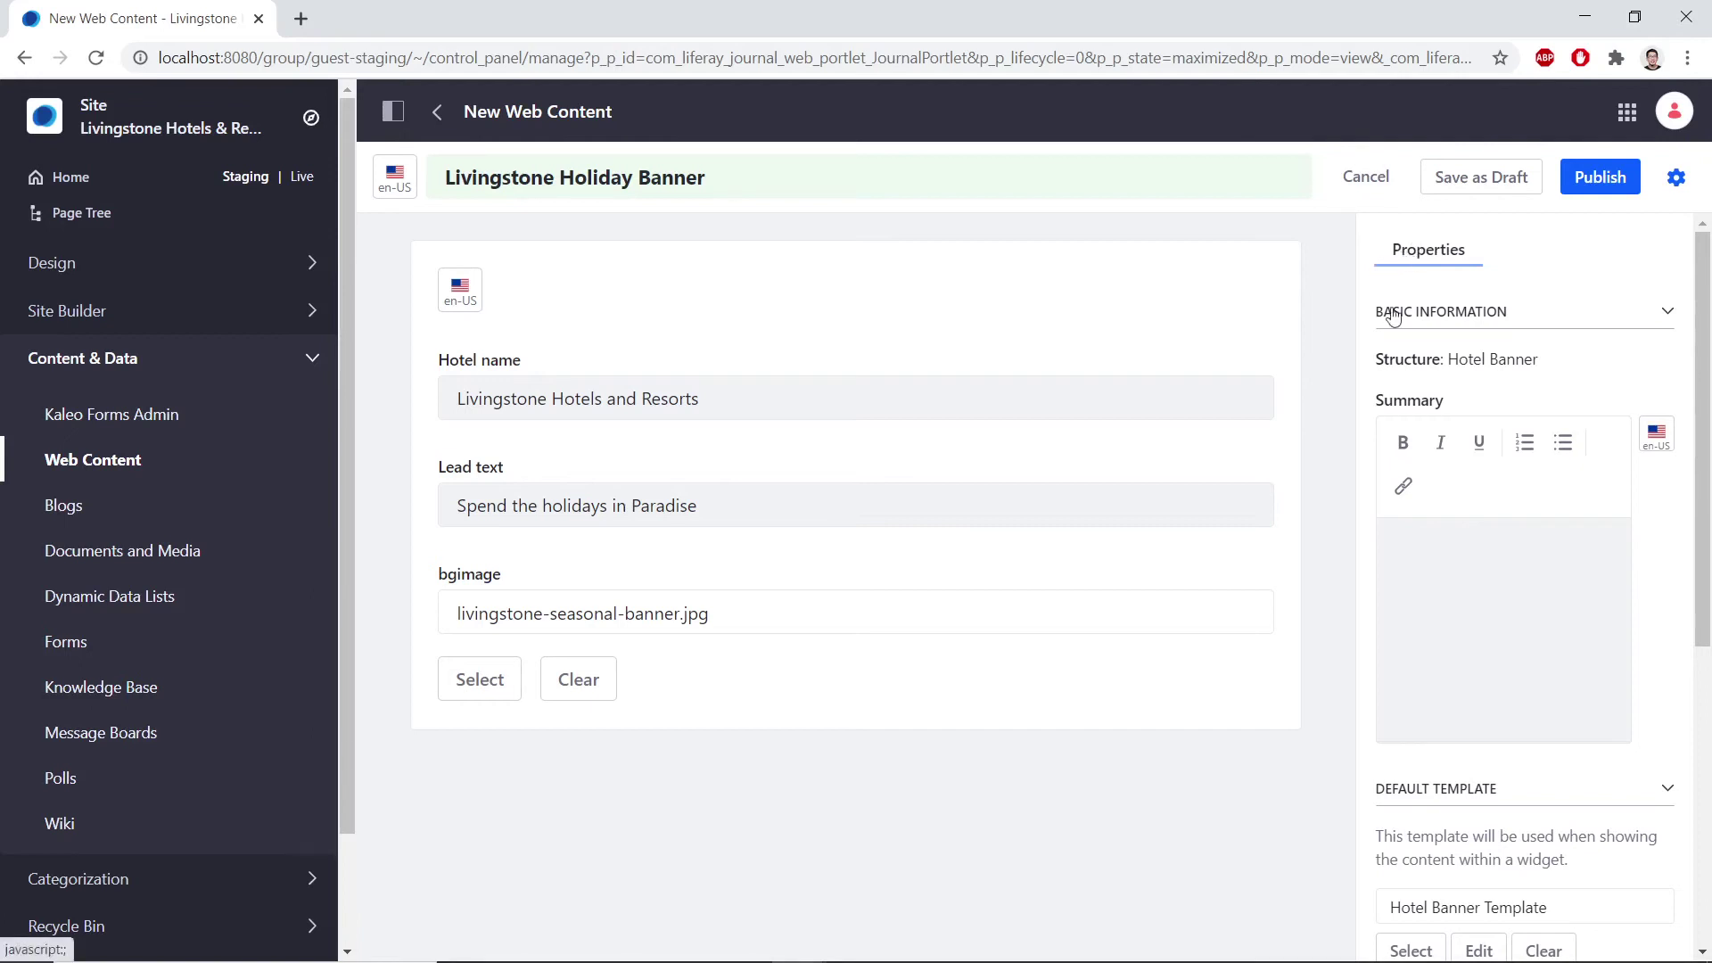
pyautogui.click(1606, 181)
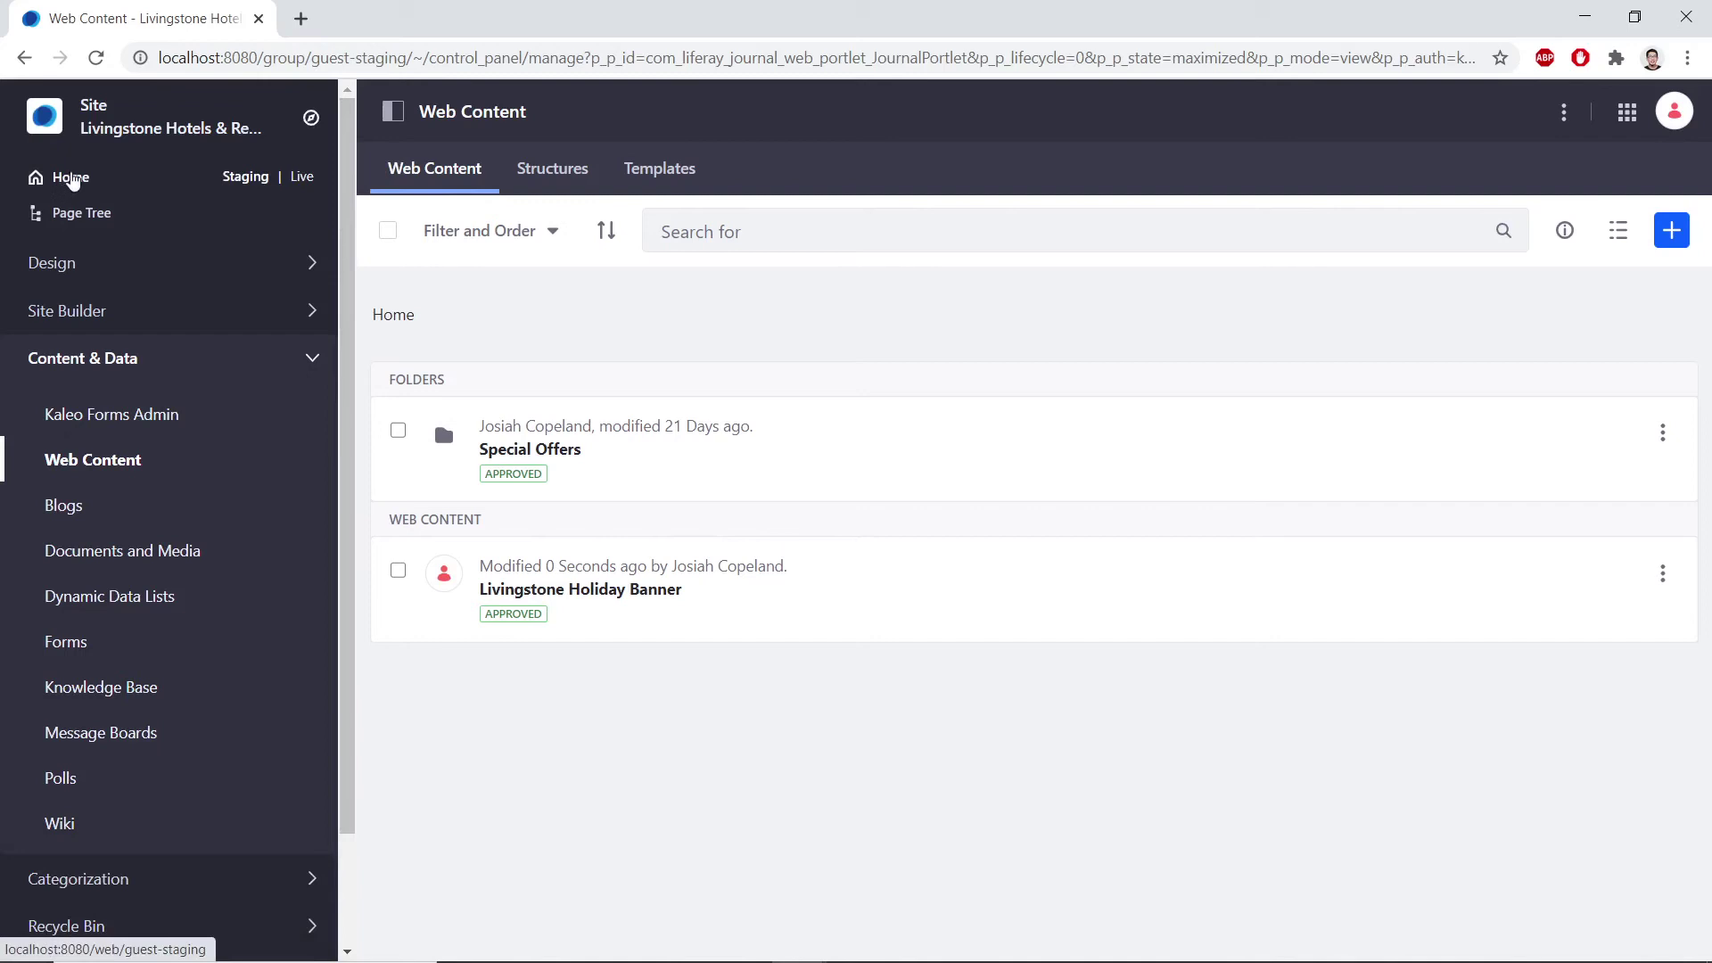
# Open the staged News and Specials page and place the Livingstone Holiday Banner content above the castle image.
pyautogui.click(74, 178)
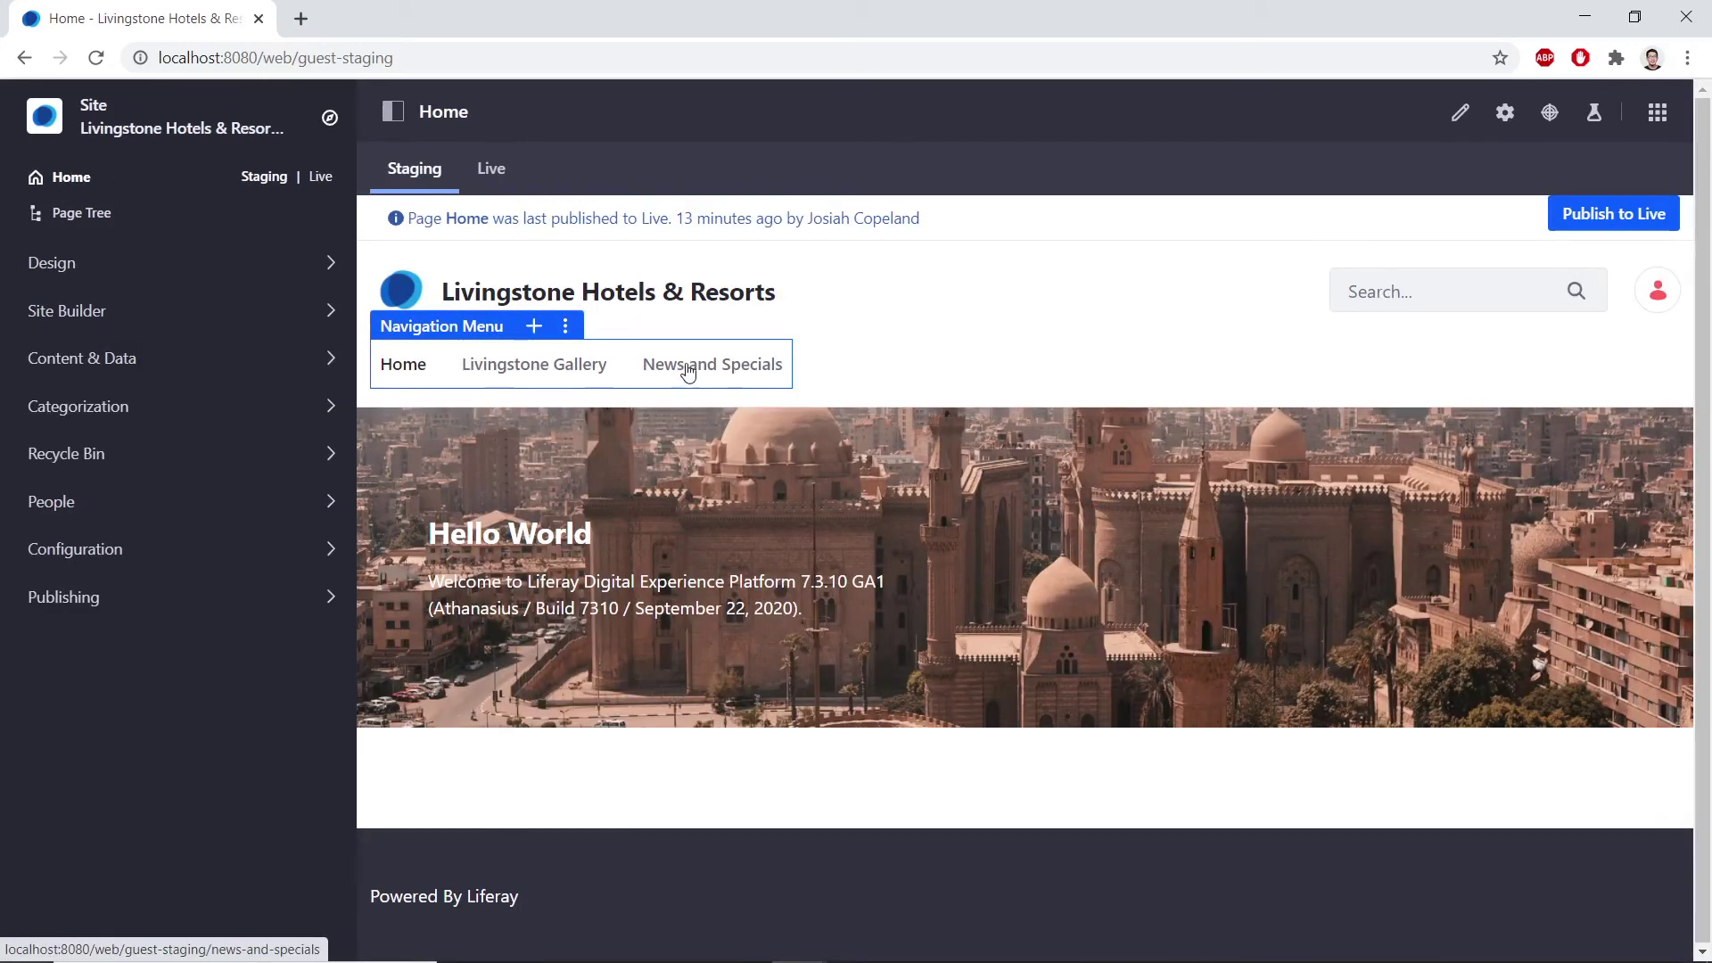
pyautogui.click(688, 368)
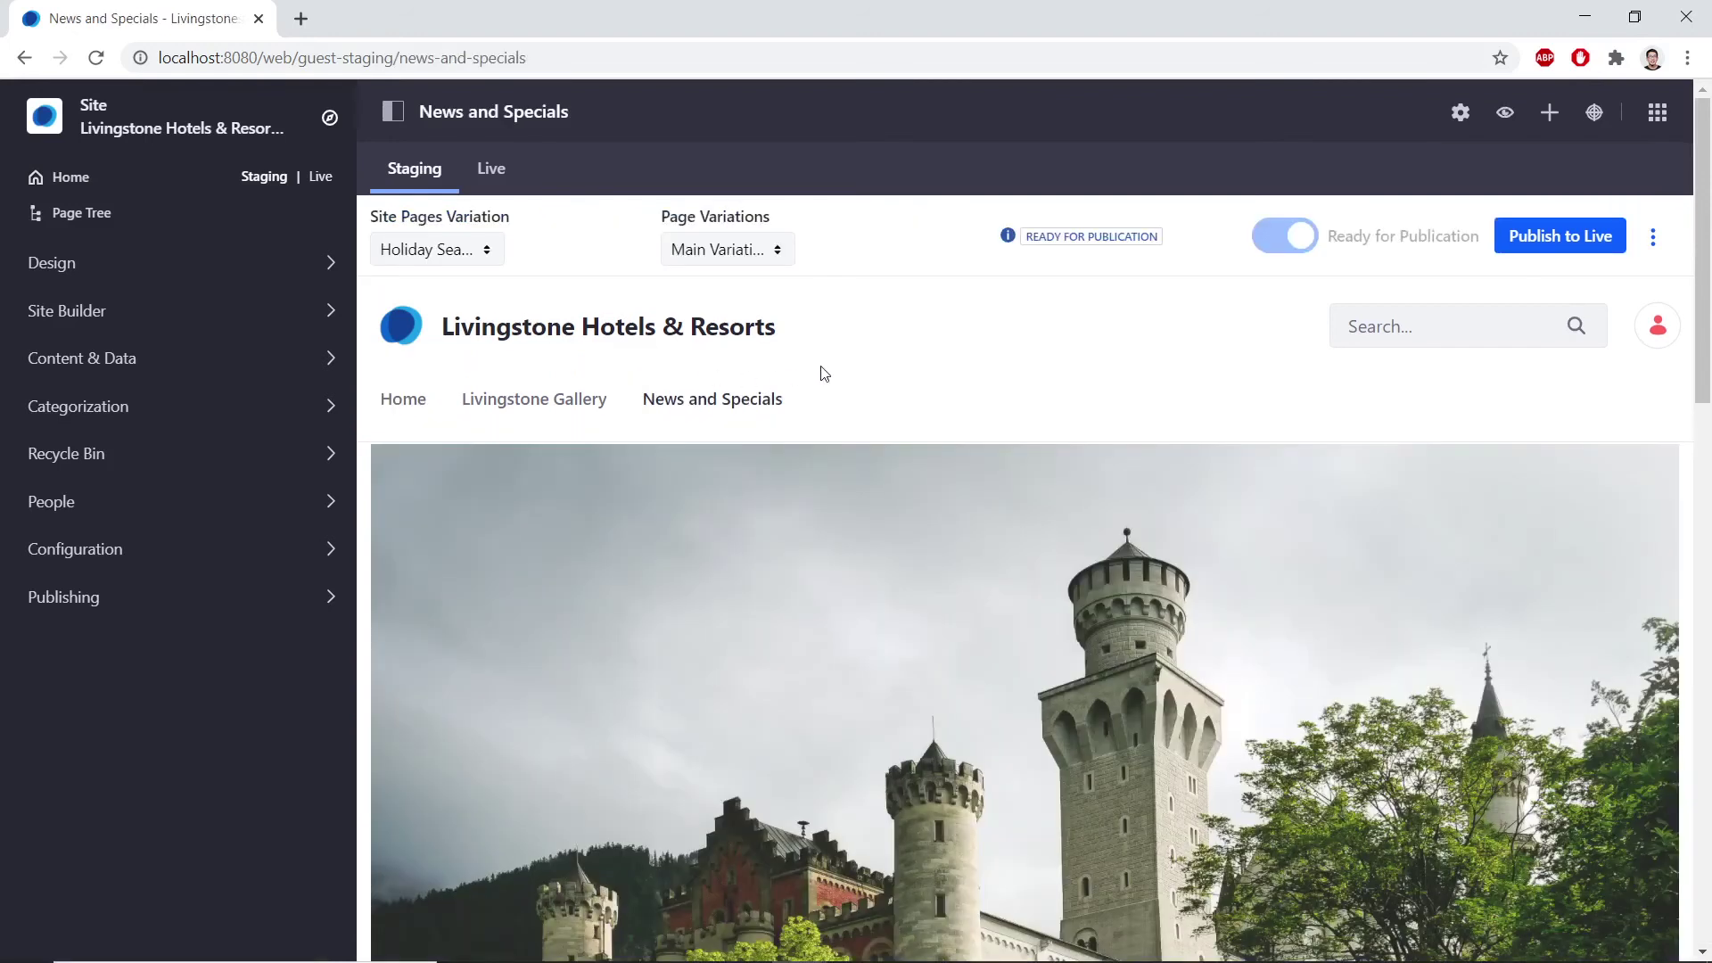
pyautogui.click(1547, 112)
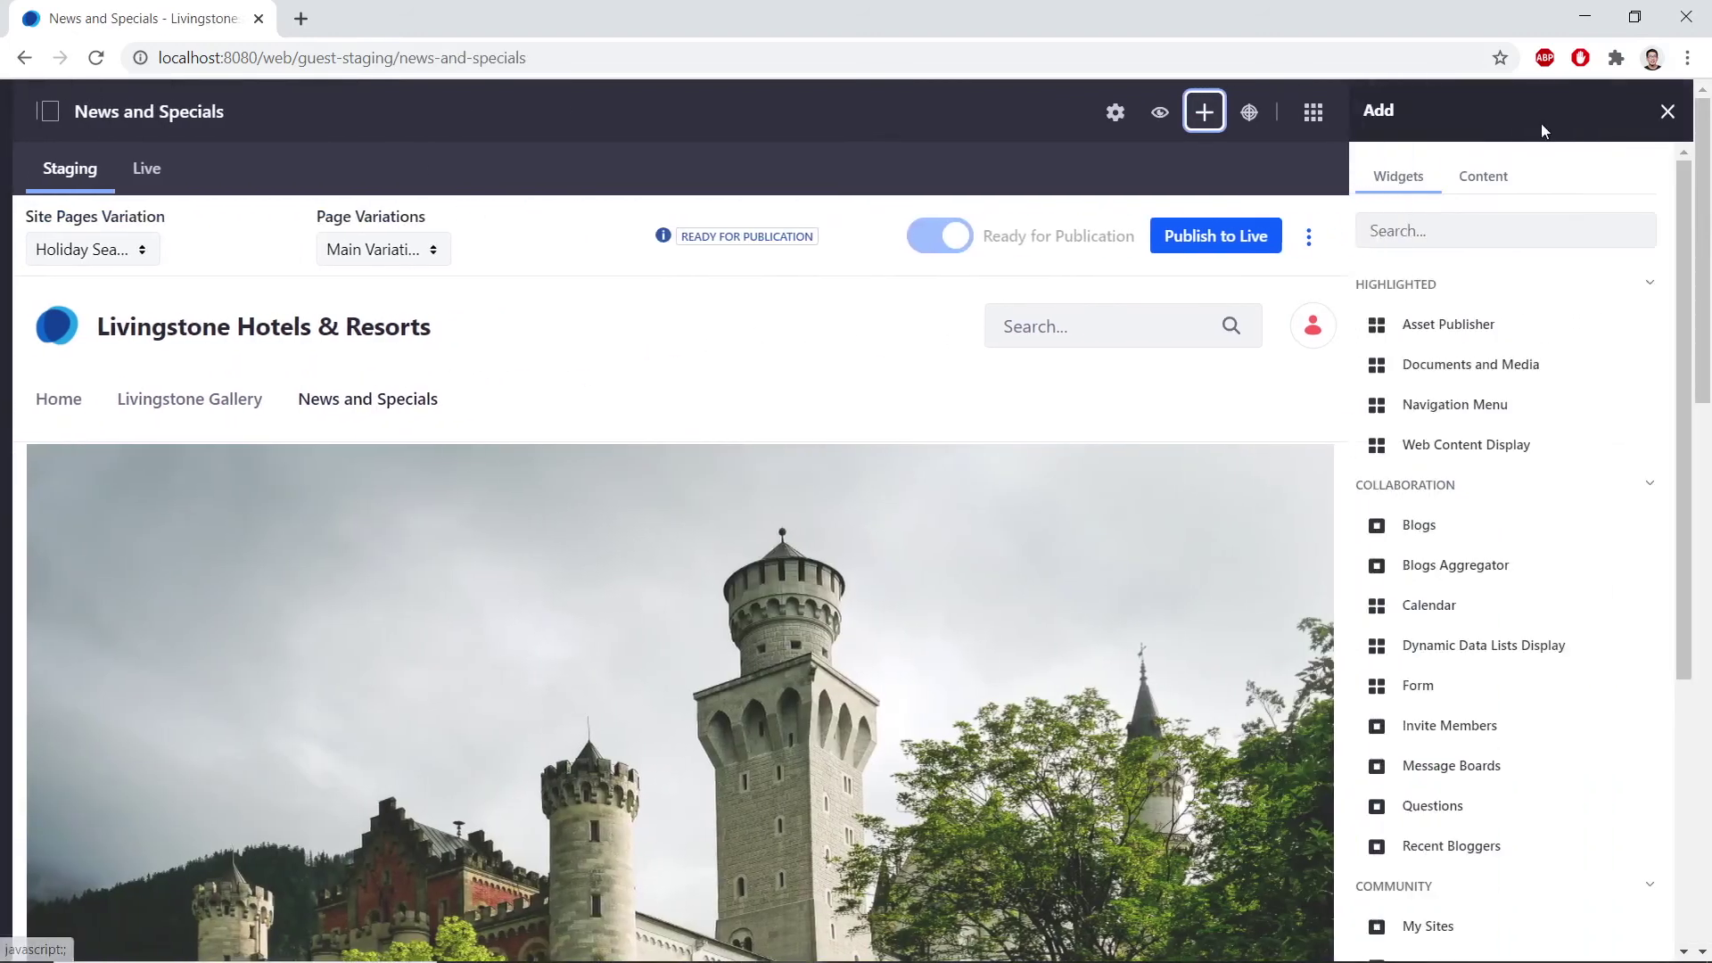
pyautogui.click(1501, 181)
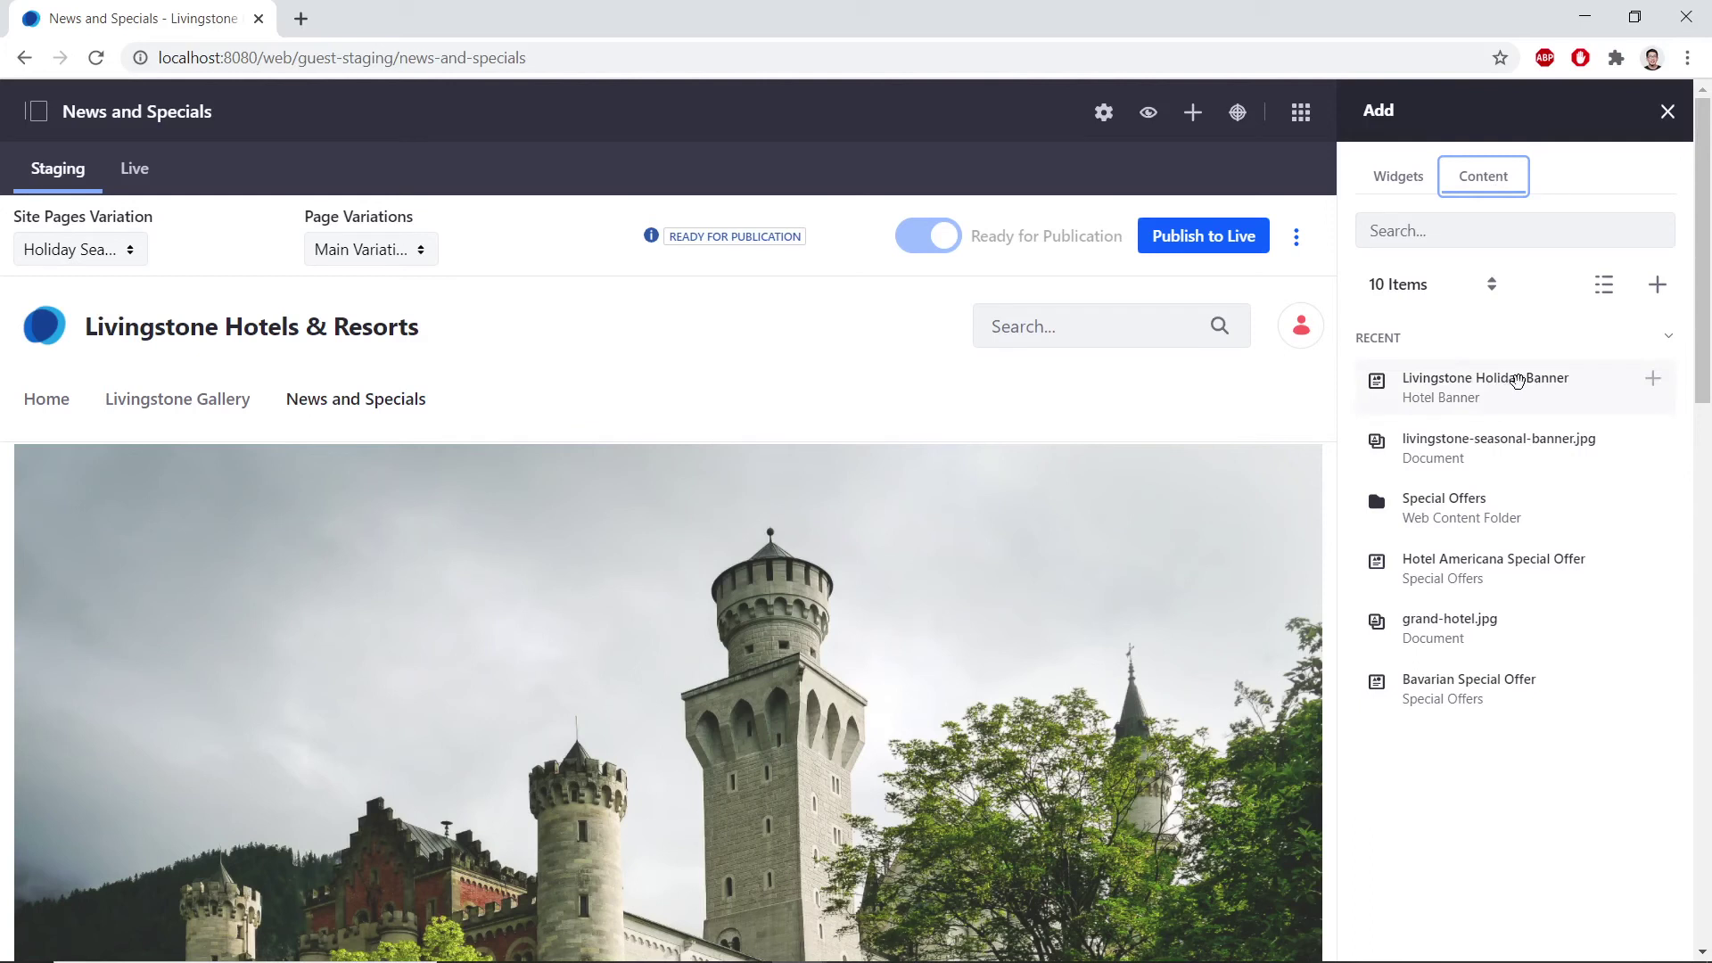
pyautogui.moveTo(1517, 380); pyautogui.dragTo(610, 454)
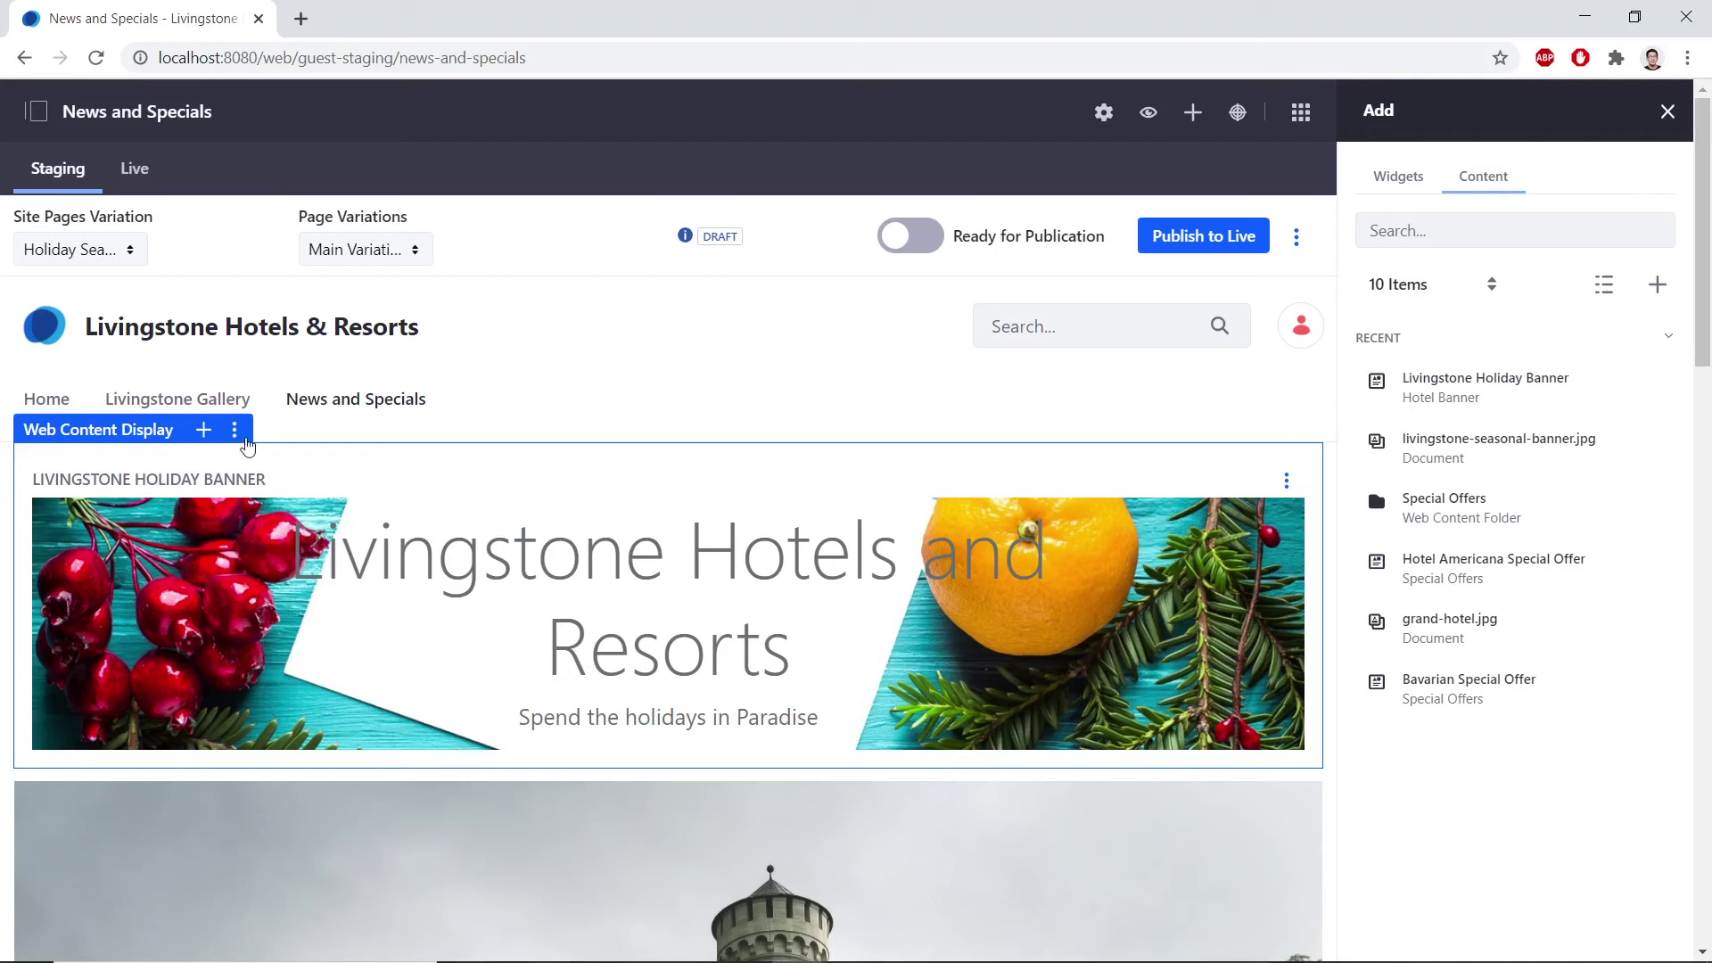
# Set the holiday banner widget's application decorator to Barebone in its look and feel configuration and save.
pyautogui.click(236, 433)
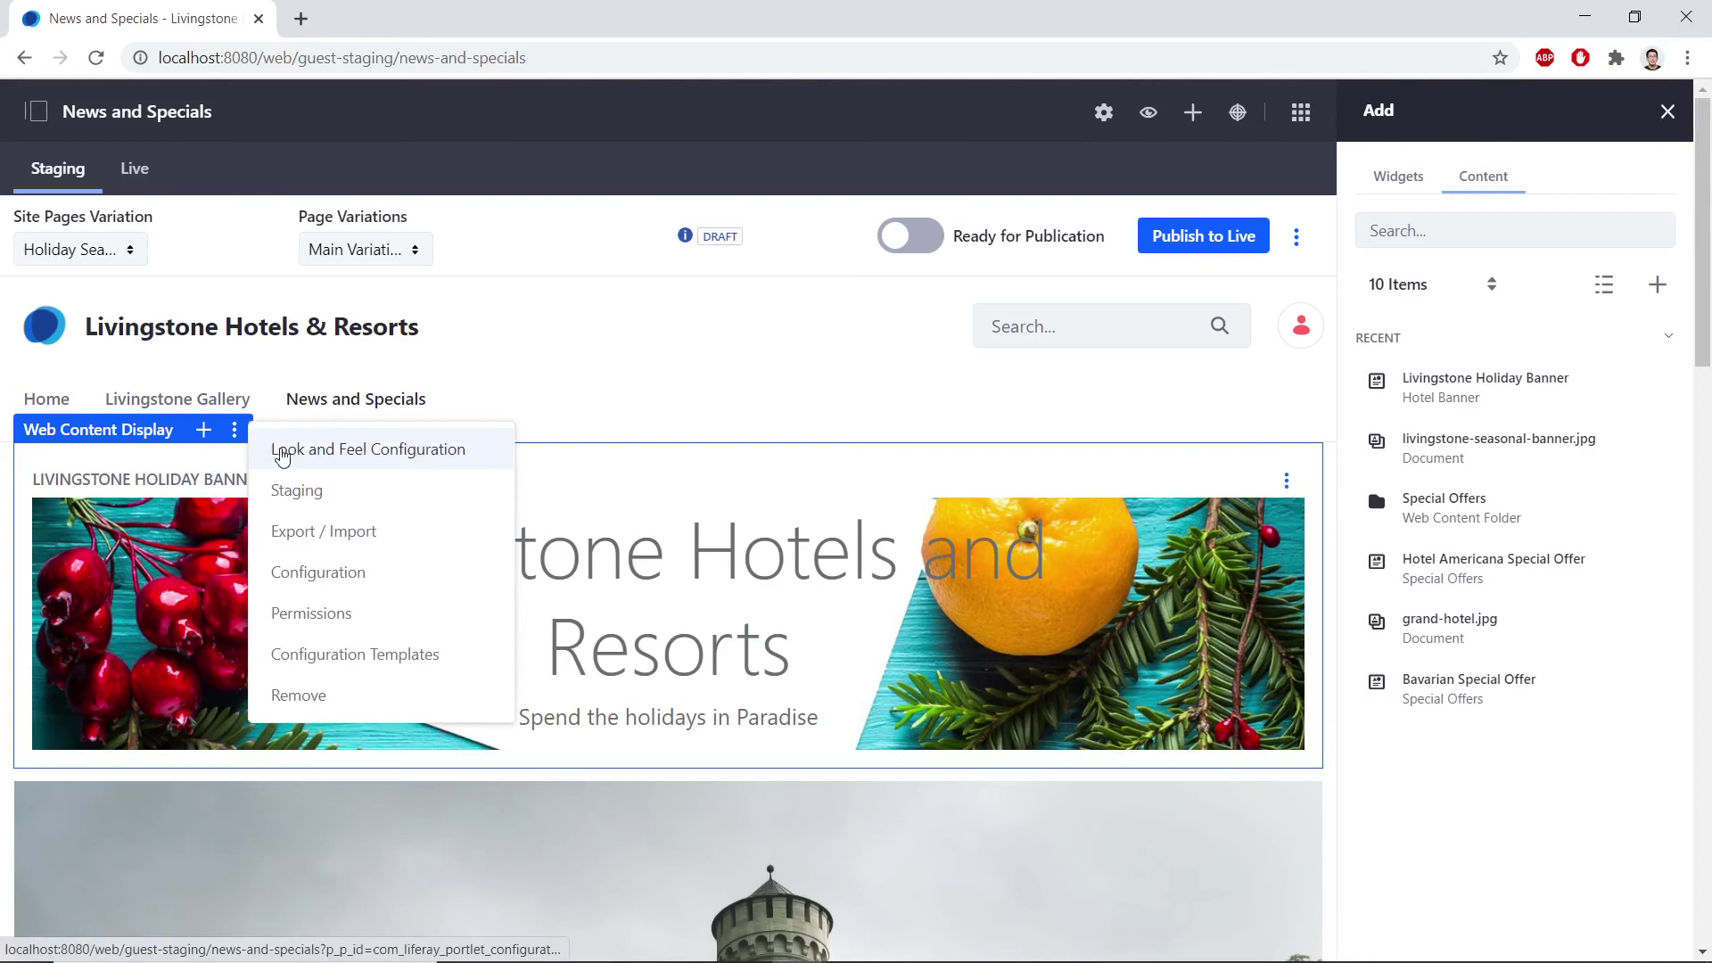
pyautogui.click(325, 451)
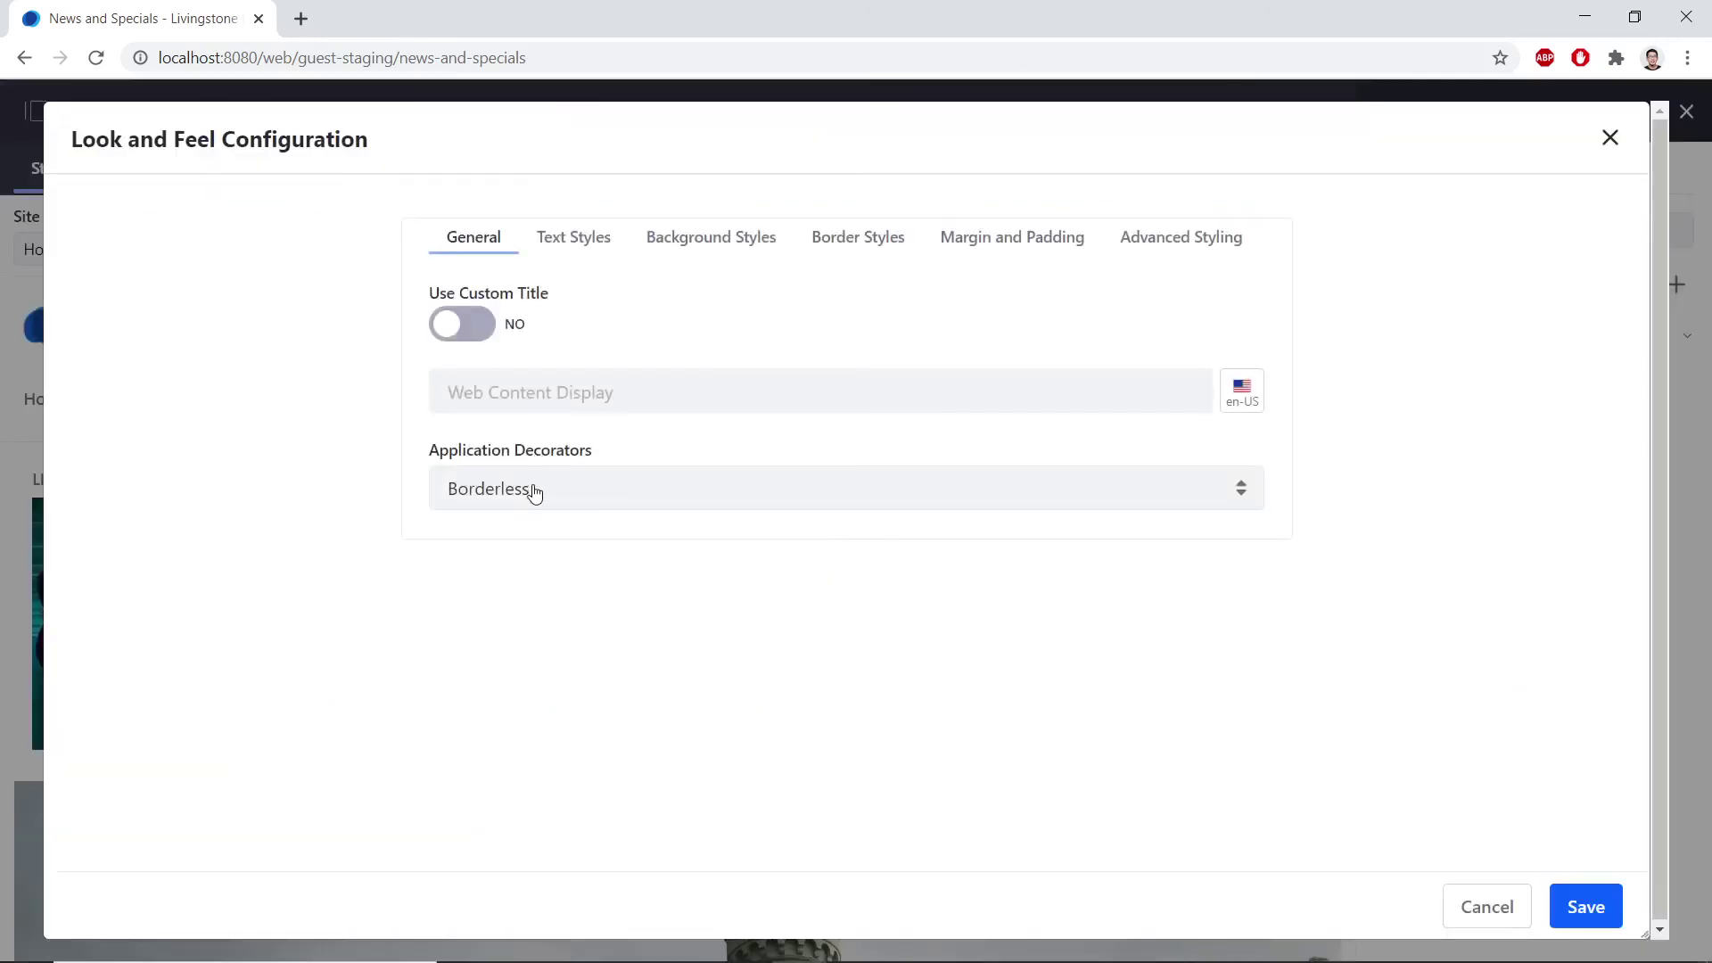
pyautogui.click(534, 493)
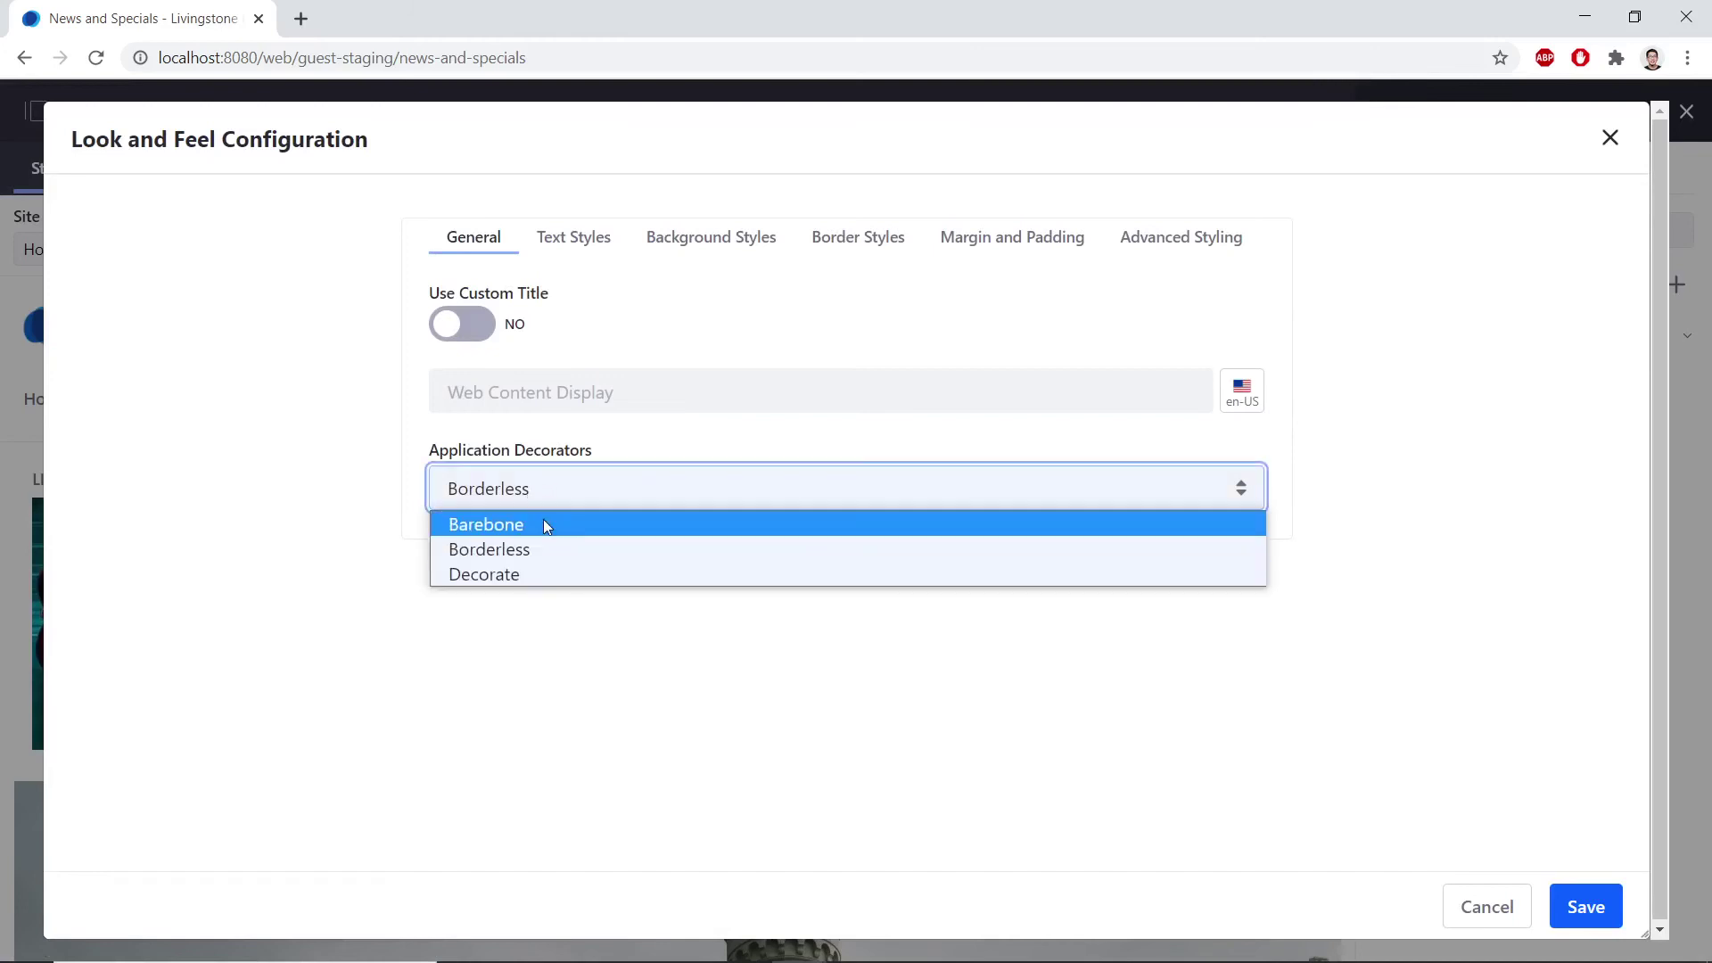
pyautogui.click(543, 519)
pyautogui.click(1585, 904)
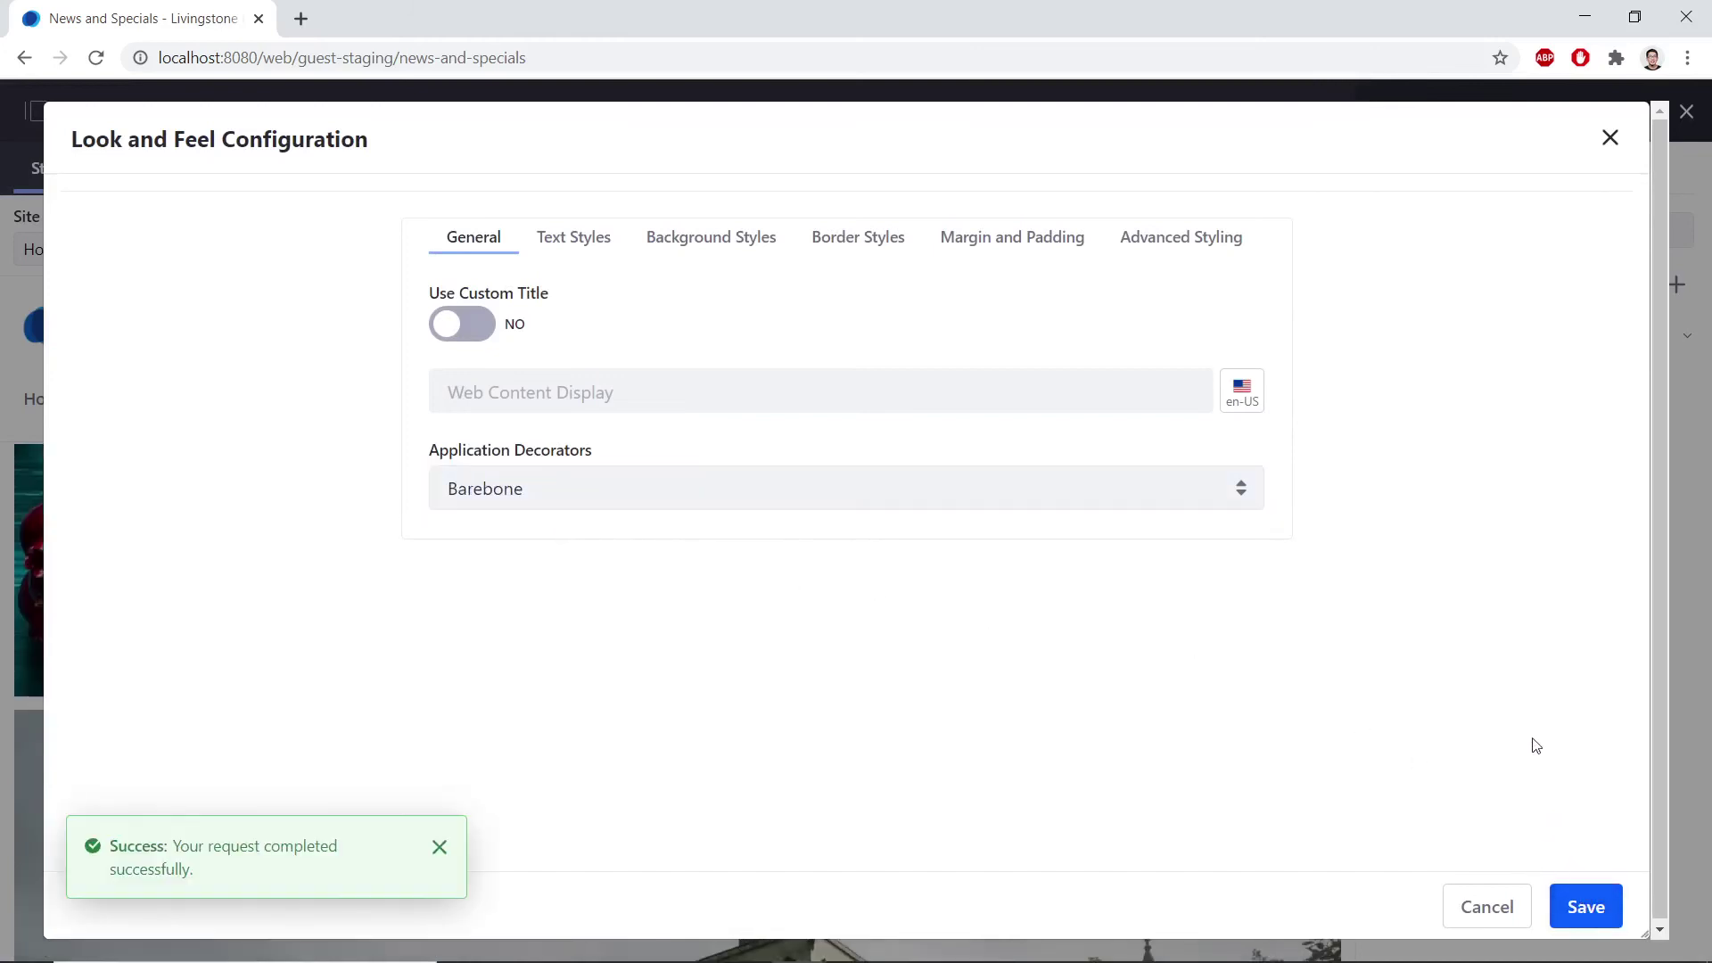
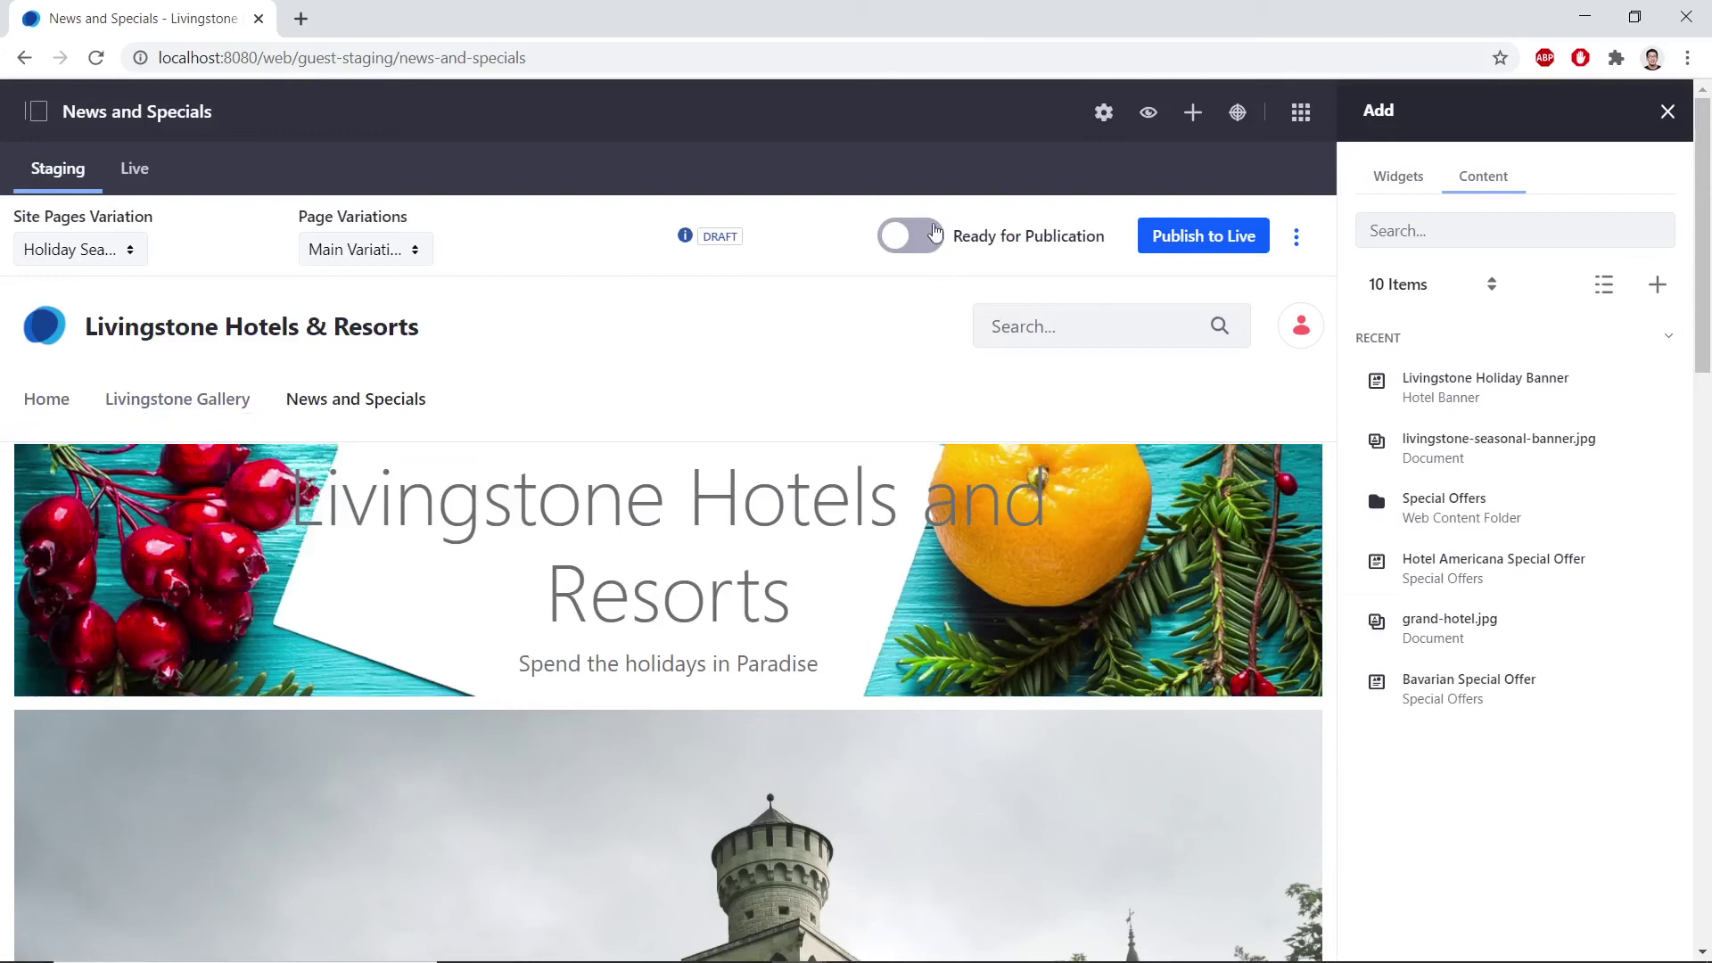
# Mark the News and Specials page ready for publication and start an advanced publication to Live named Holiday Site.
pyautogui.click(899, 236)
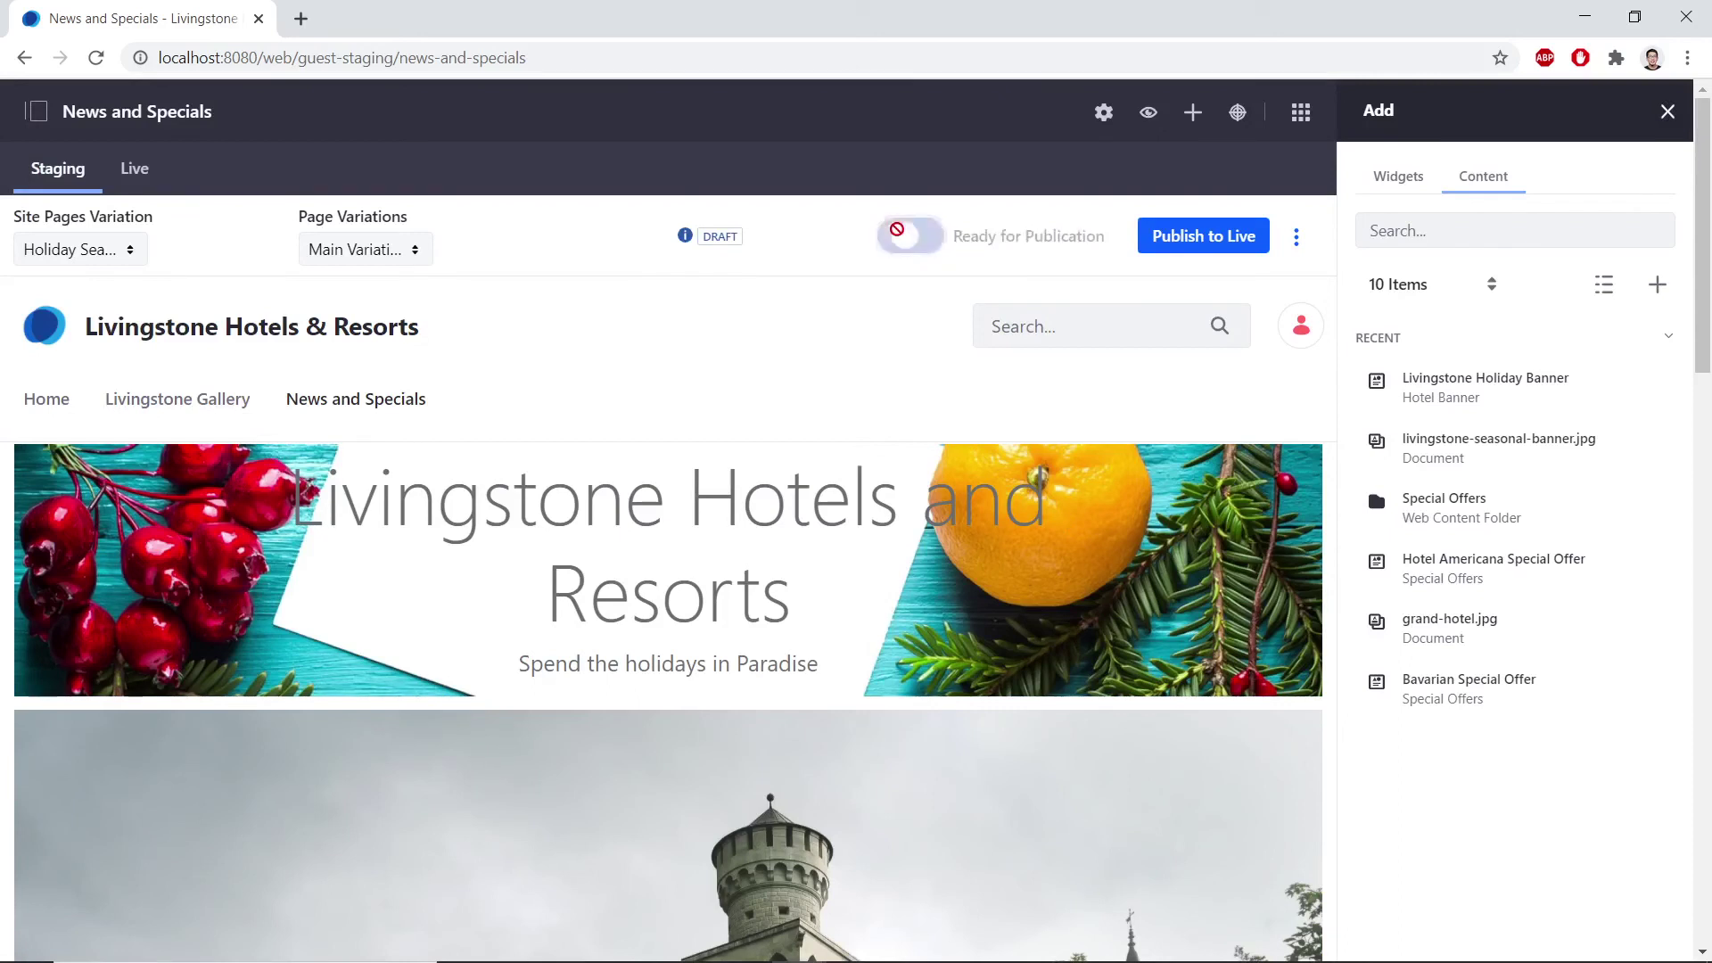
pyautogui.click(1196, 239)
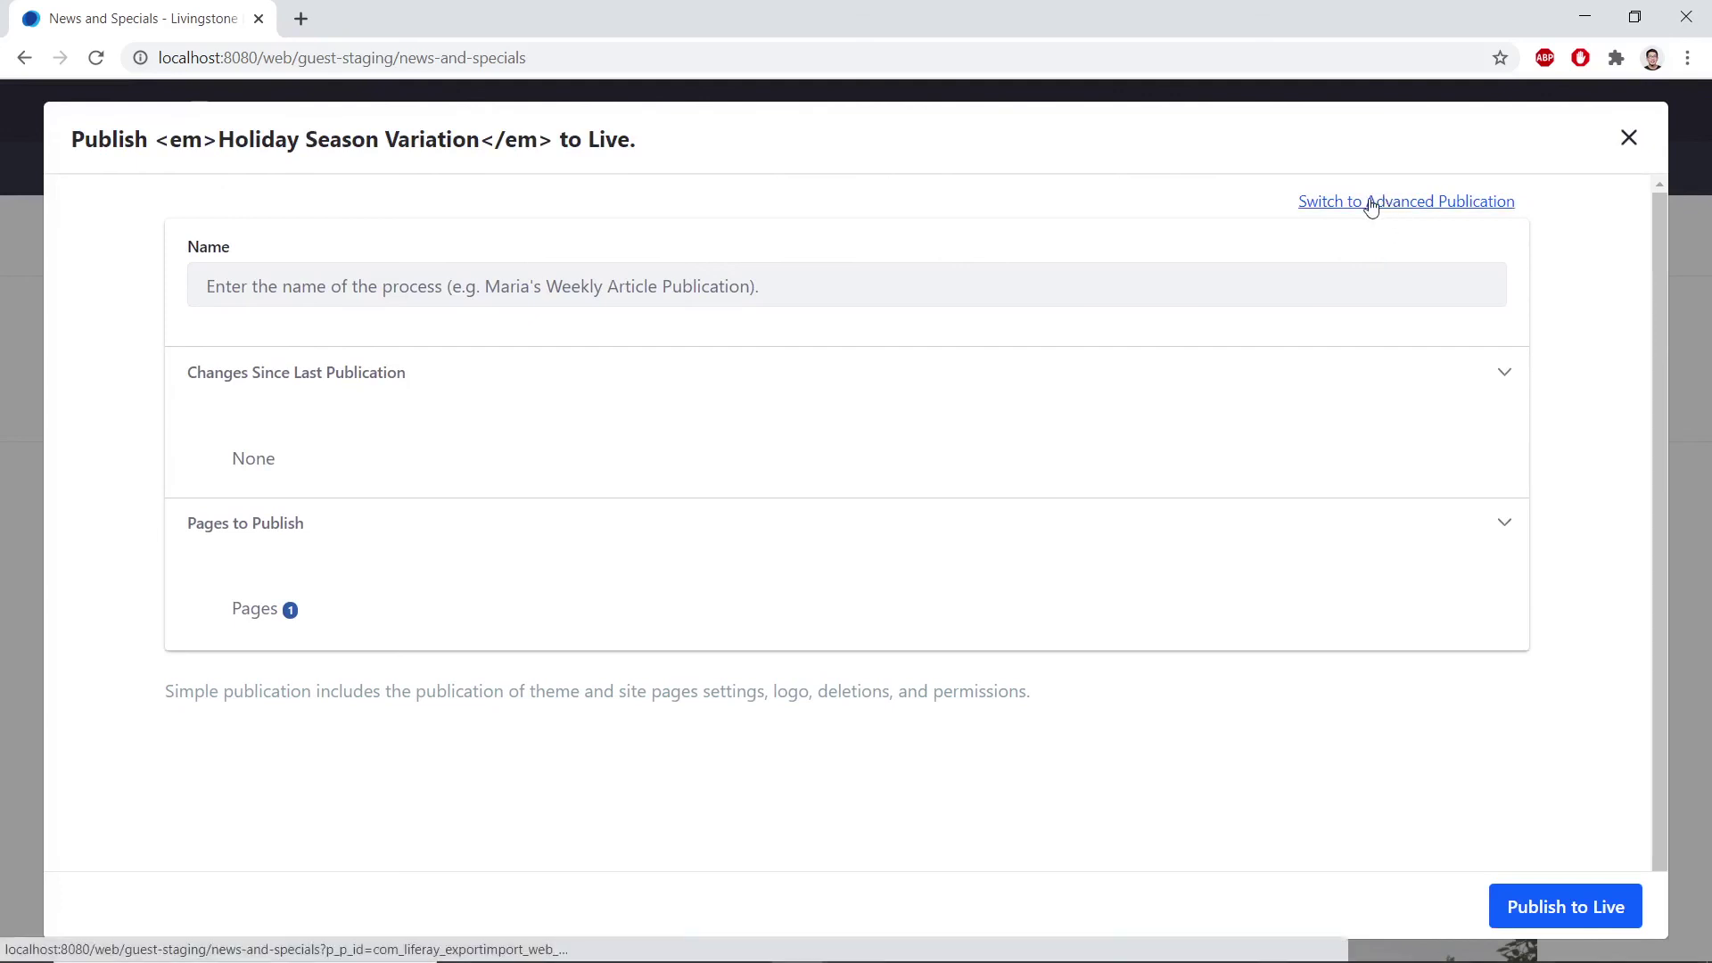
pyautogui.click(1371, 206)
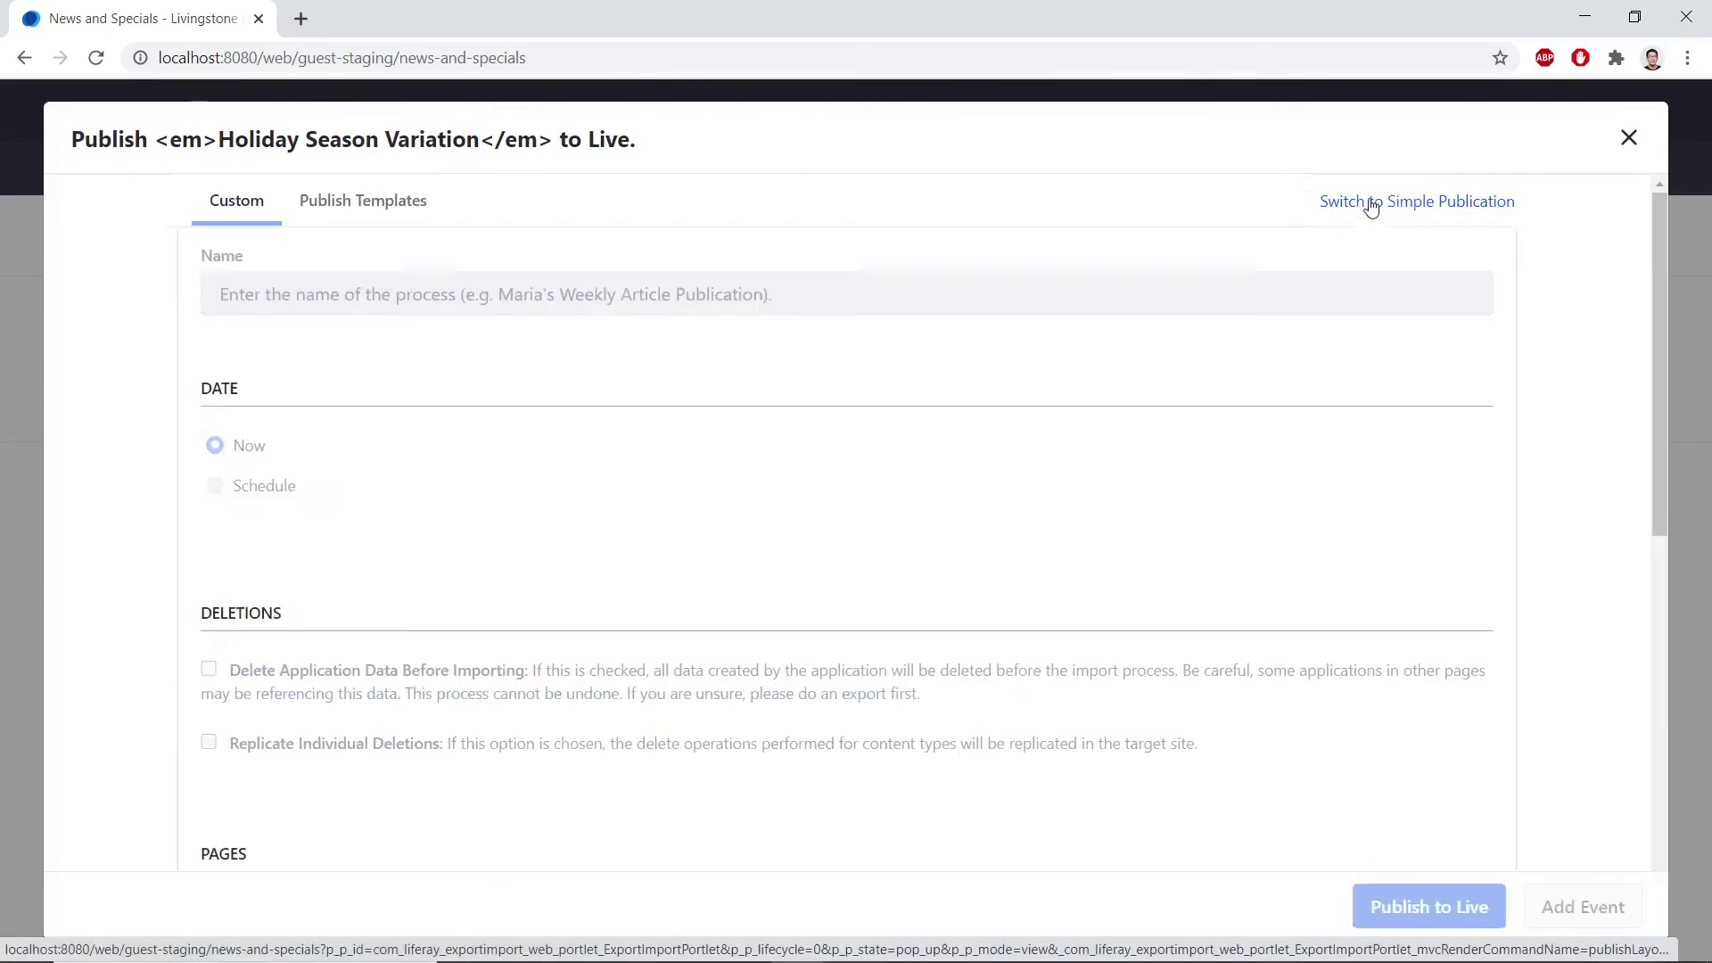
pyautogui.click(1088, 283)
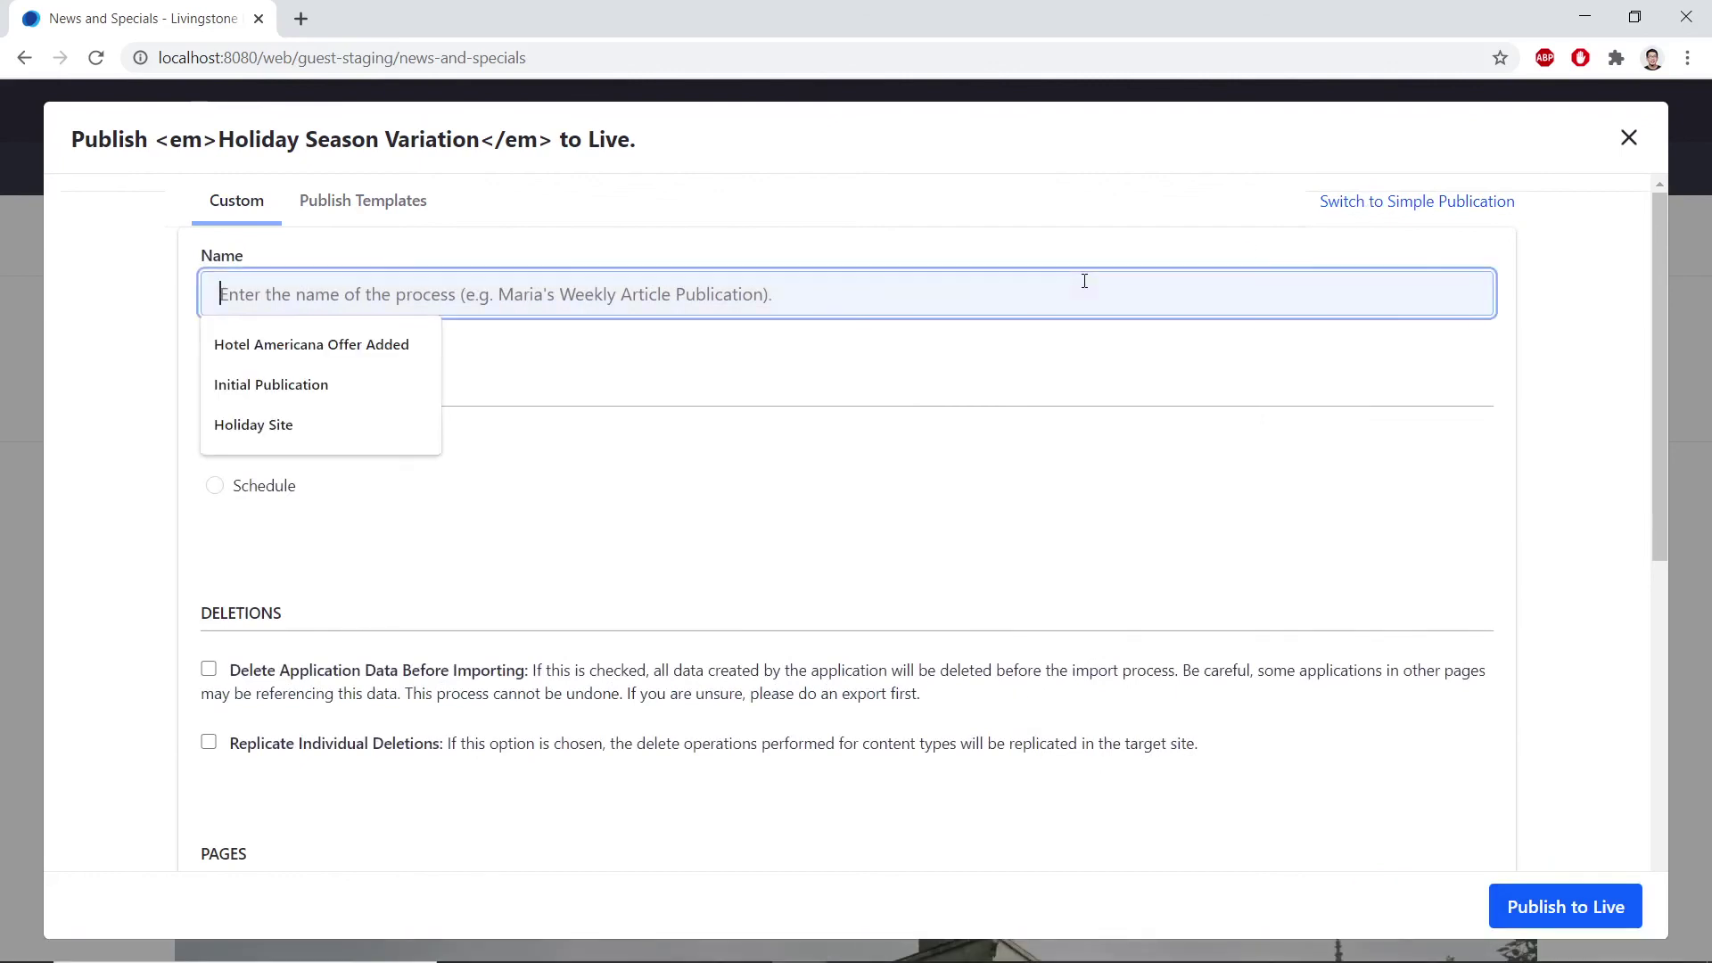
pyautogui.write('Holiday Site')
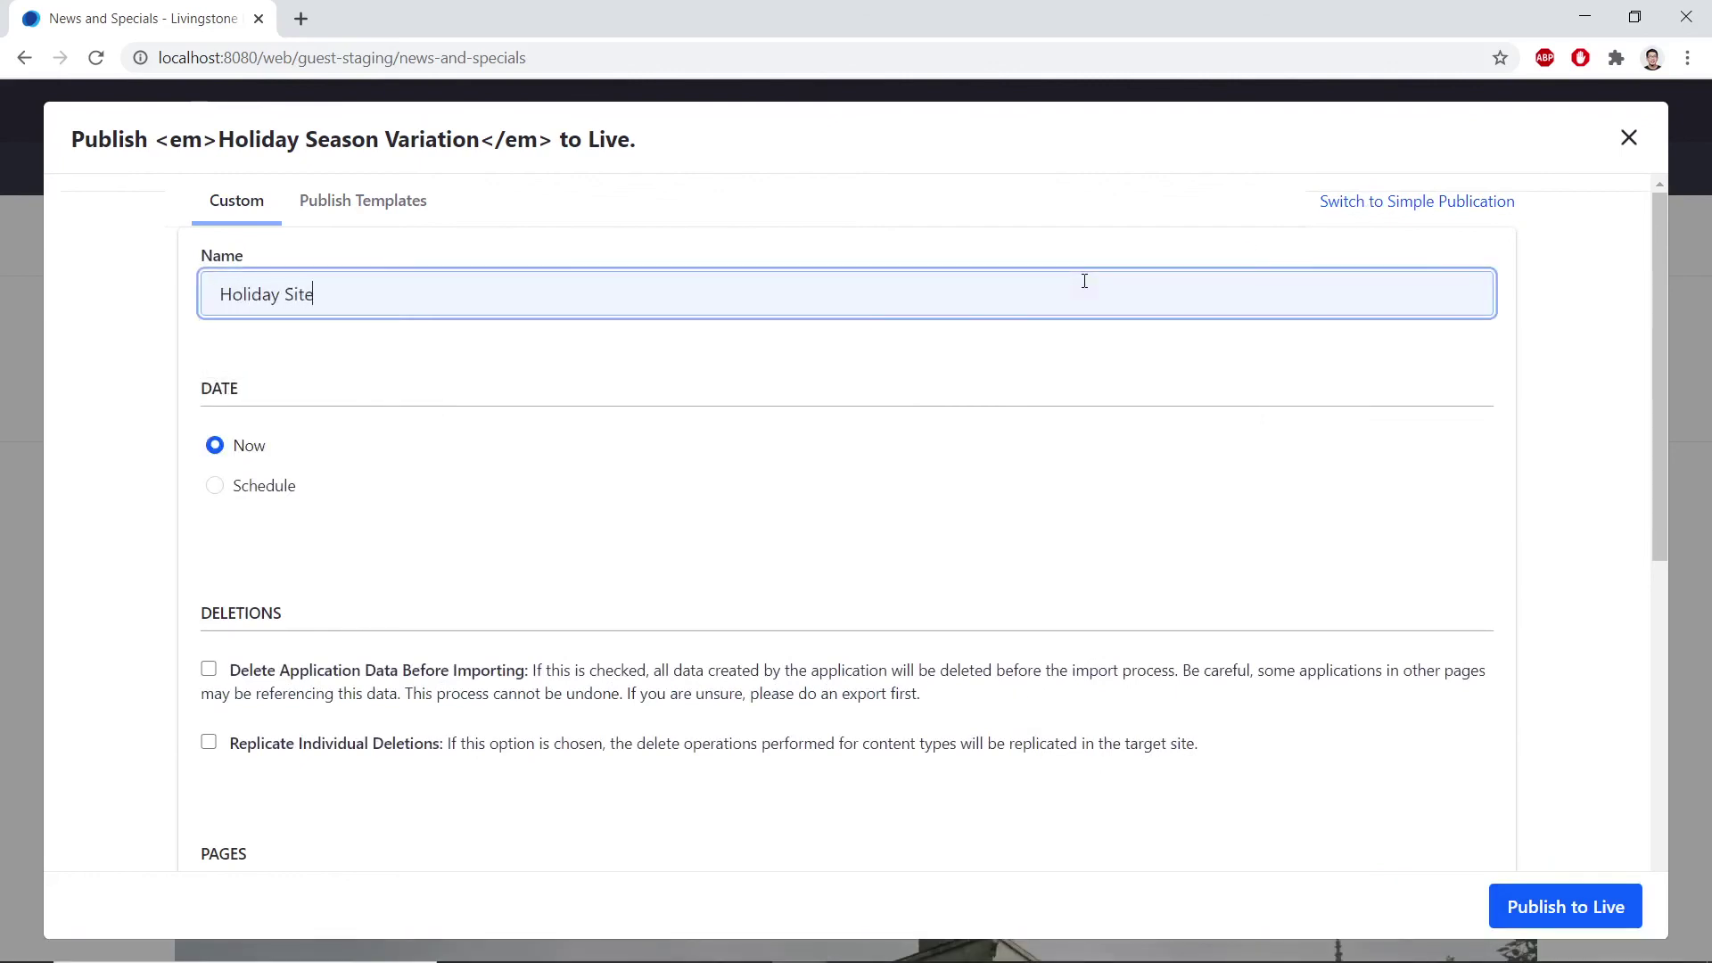
pyautogui.click(888, 522)
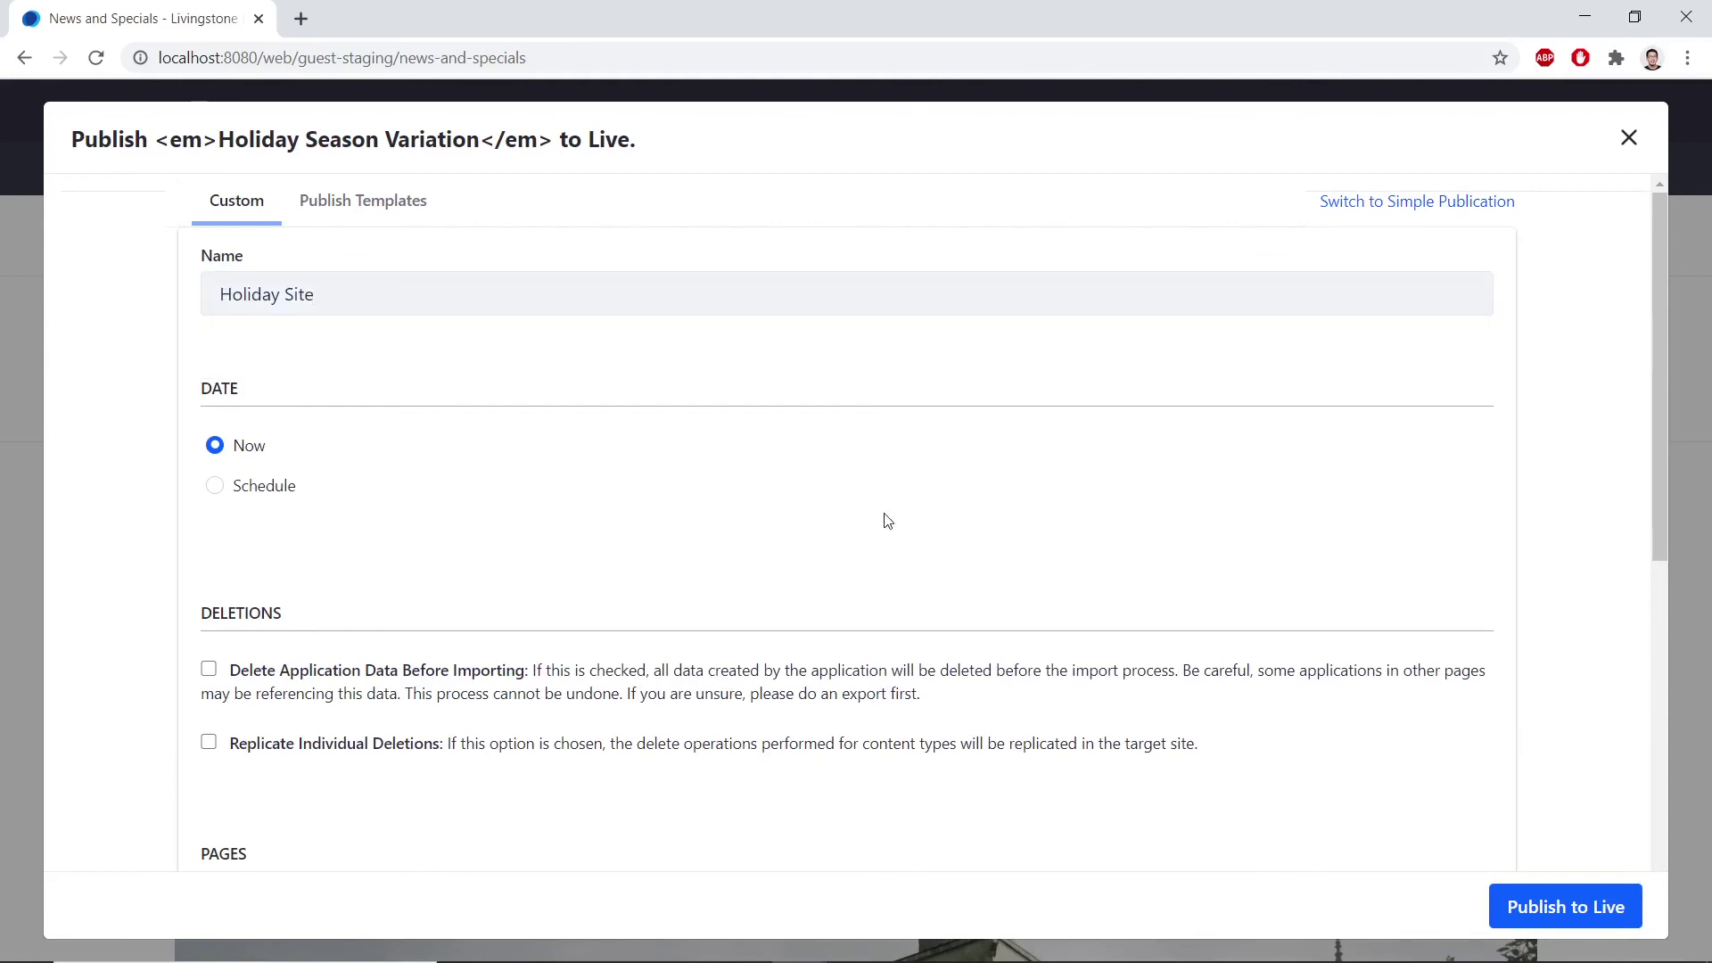
# Schedule the publication to start on 11/01/2021 at 12:00 AM.
pyautogui.click(261, 493)
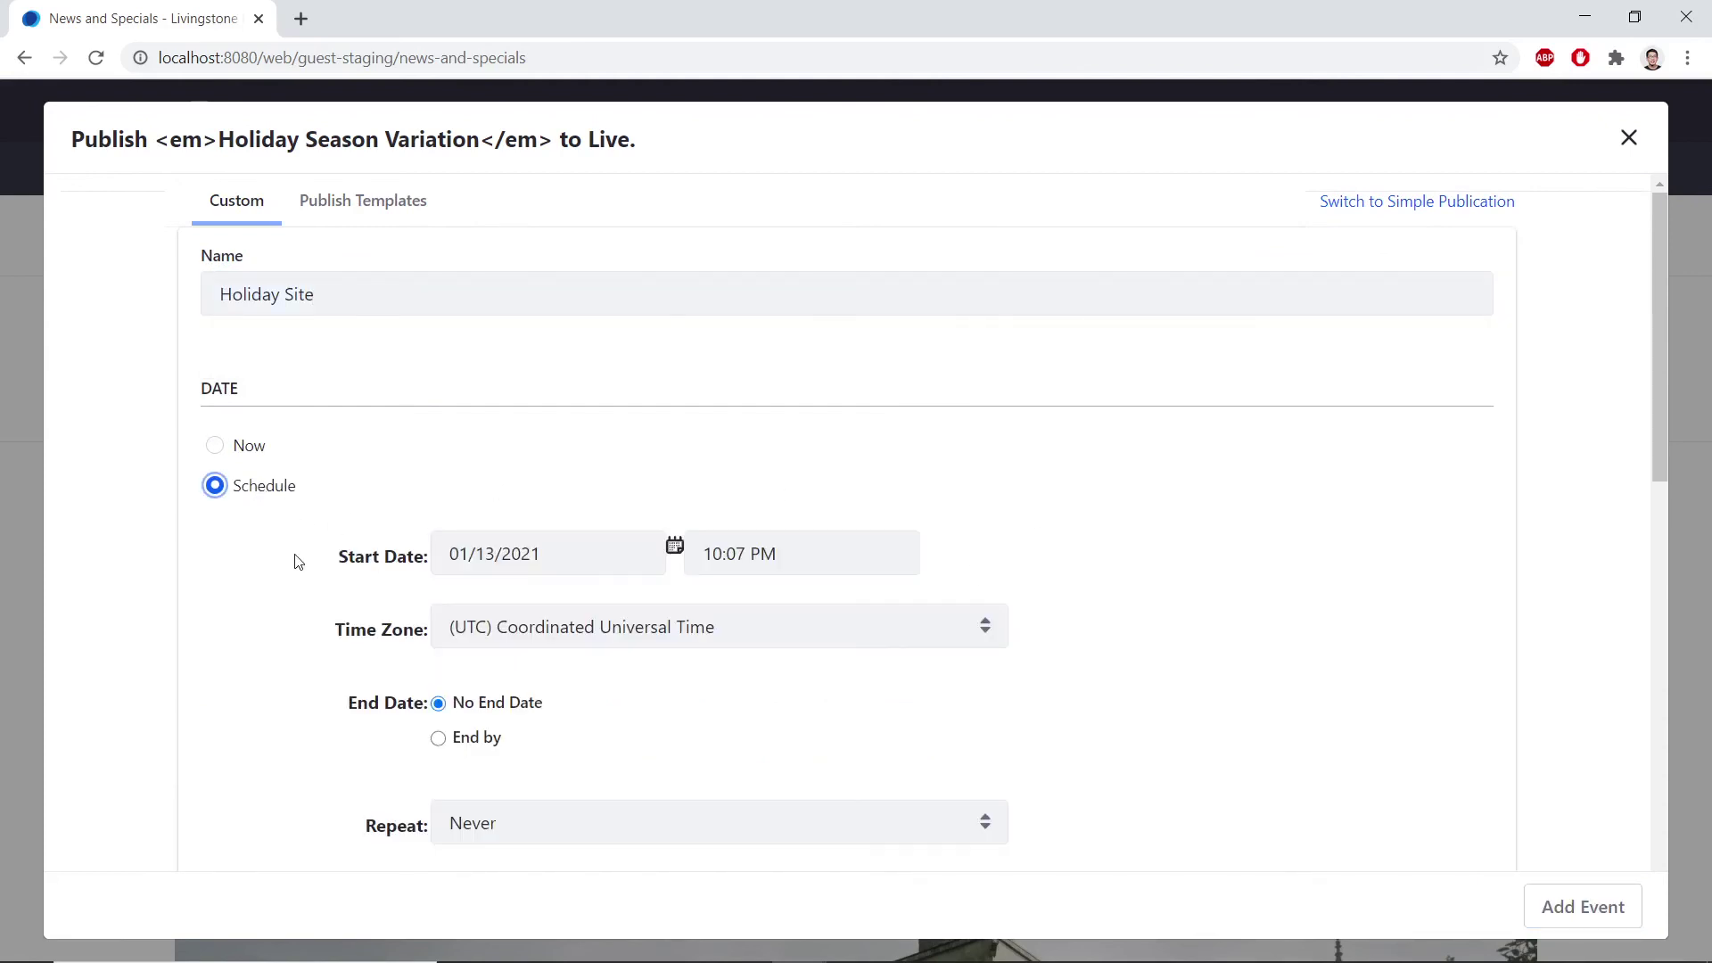
pyautogui.tripleClick(590, 558)
pyautogui.write('11')
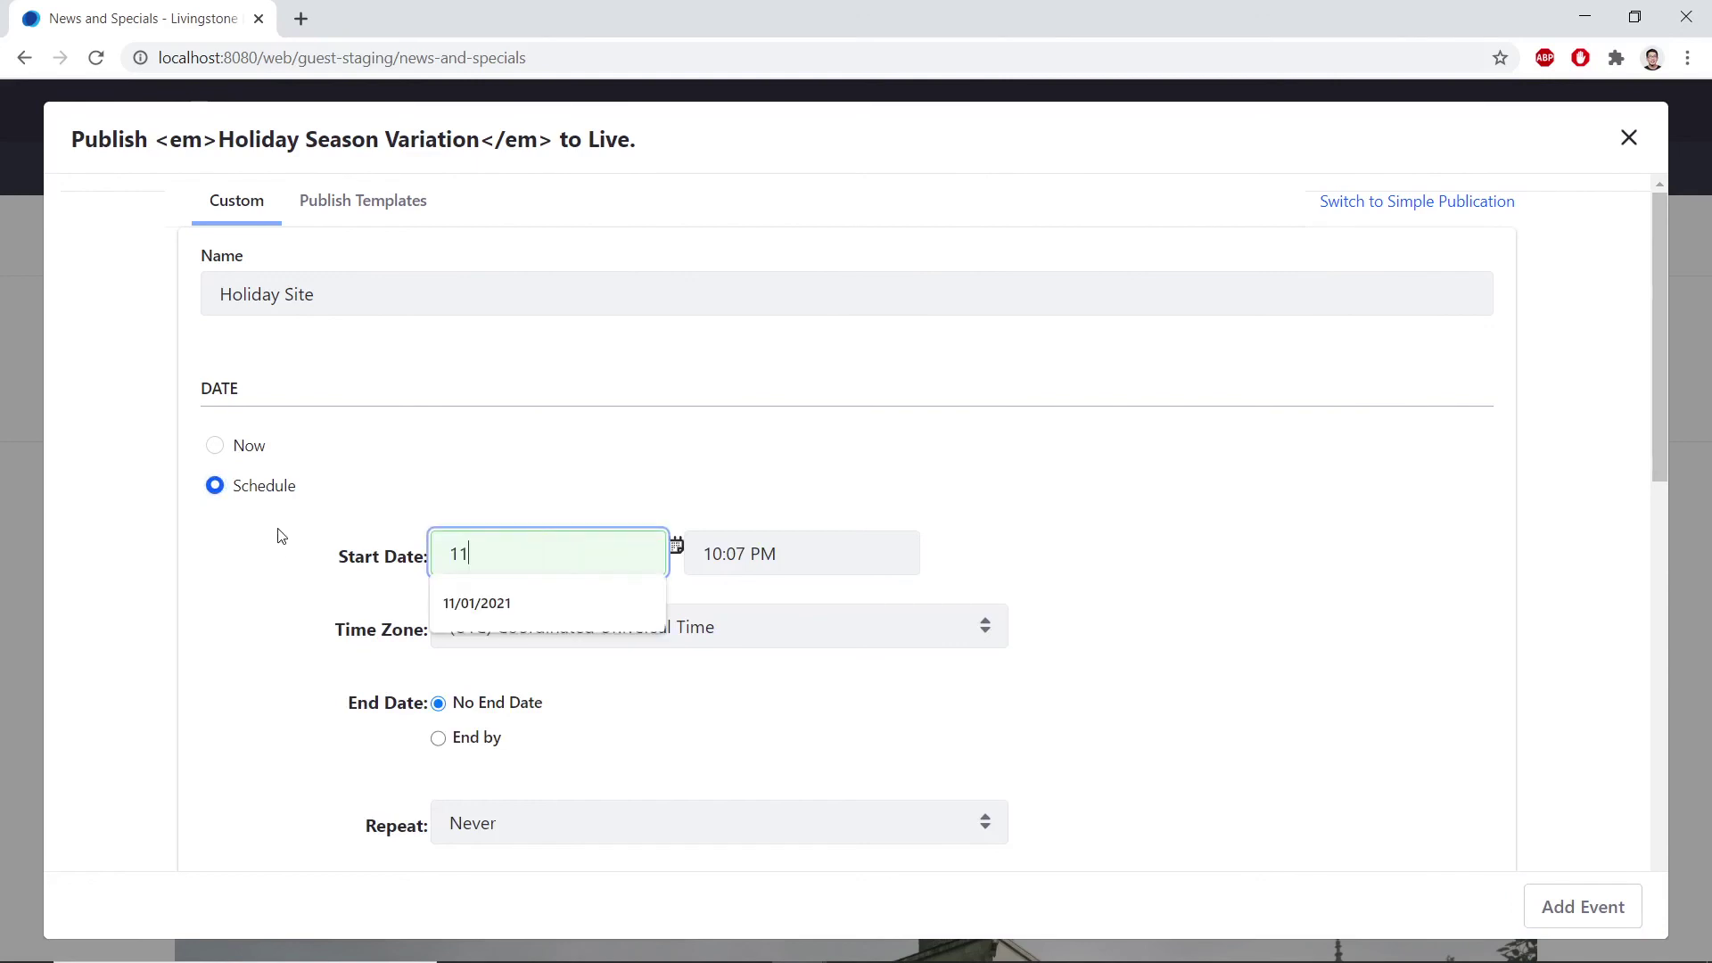
pyautogui.write('/01/2021')
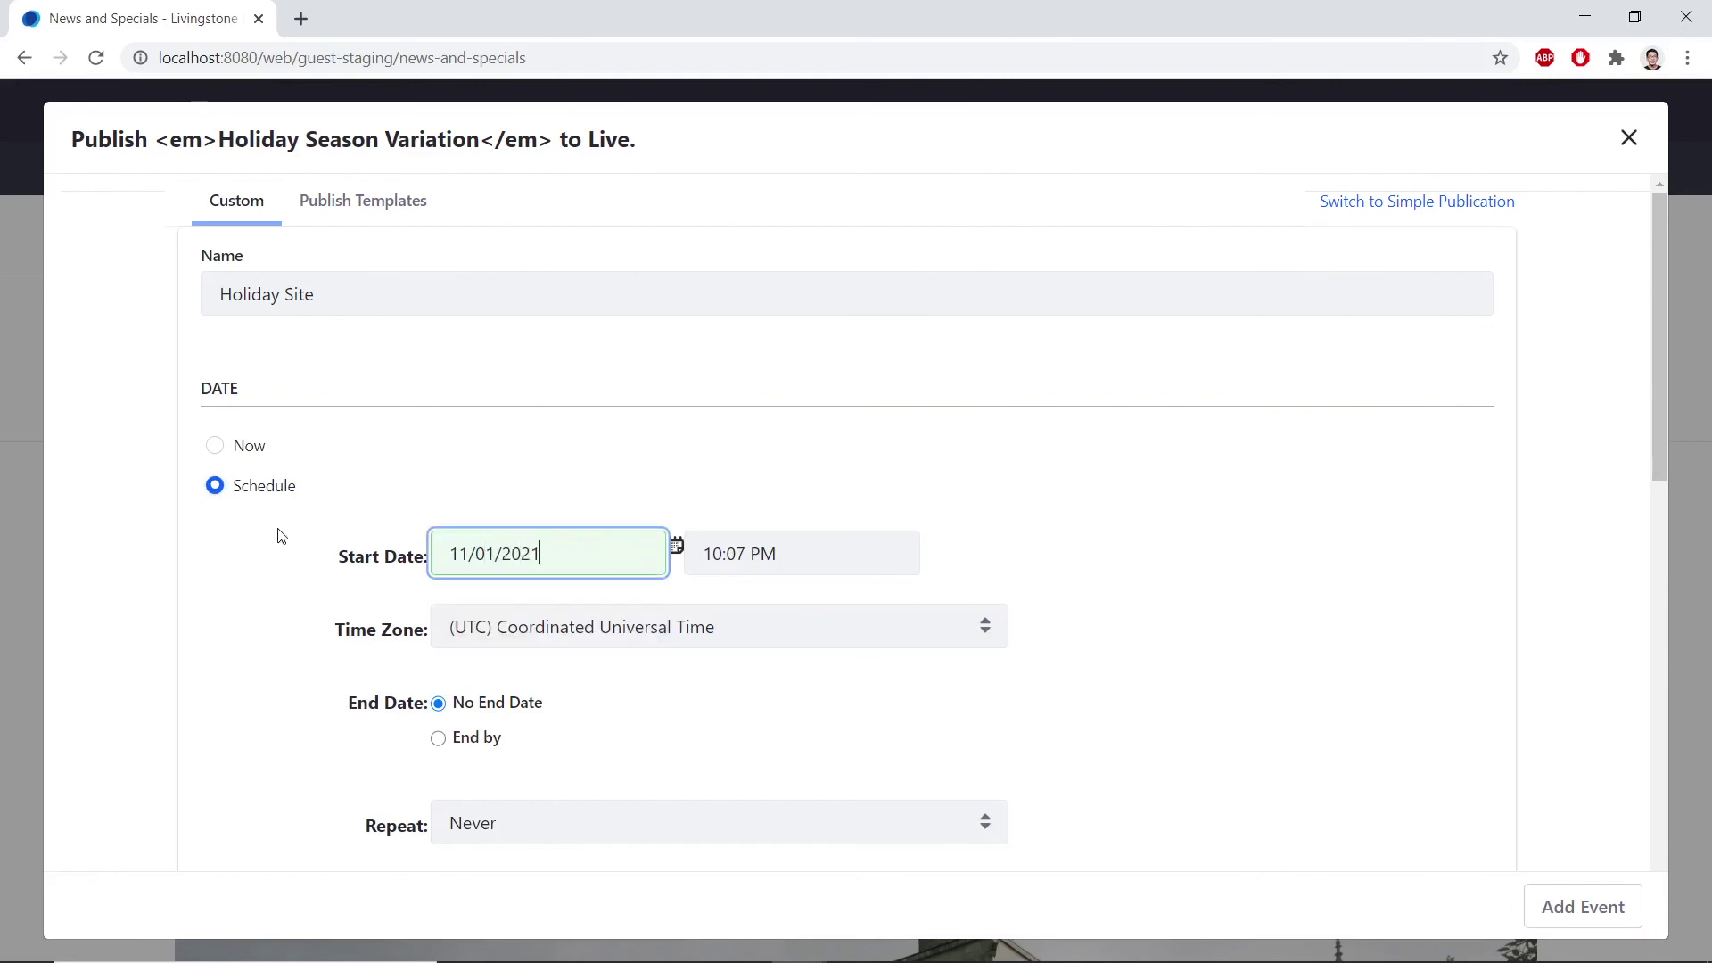
pyautogui.press('Tab')
pyautogui.write('12:00 AM')
pyautogui.press('Tab')
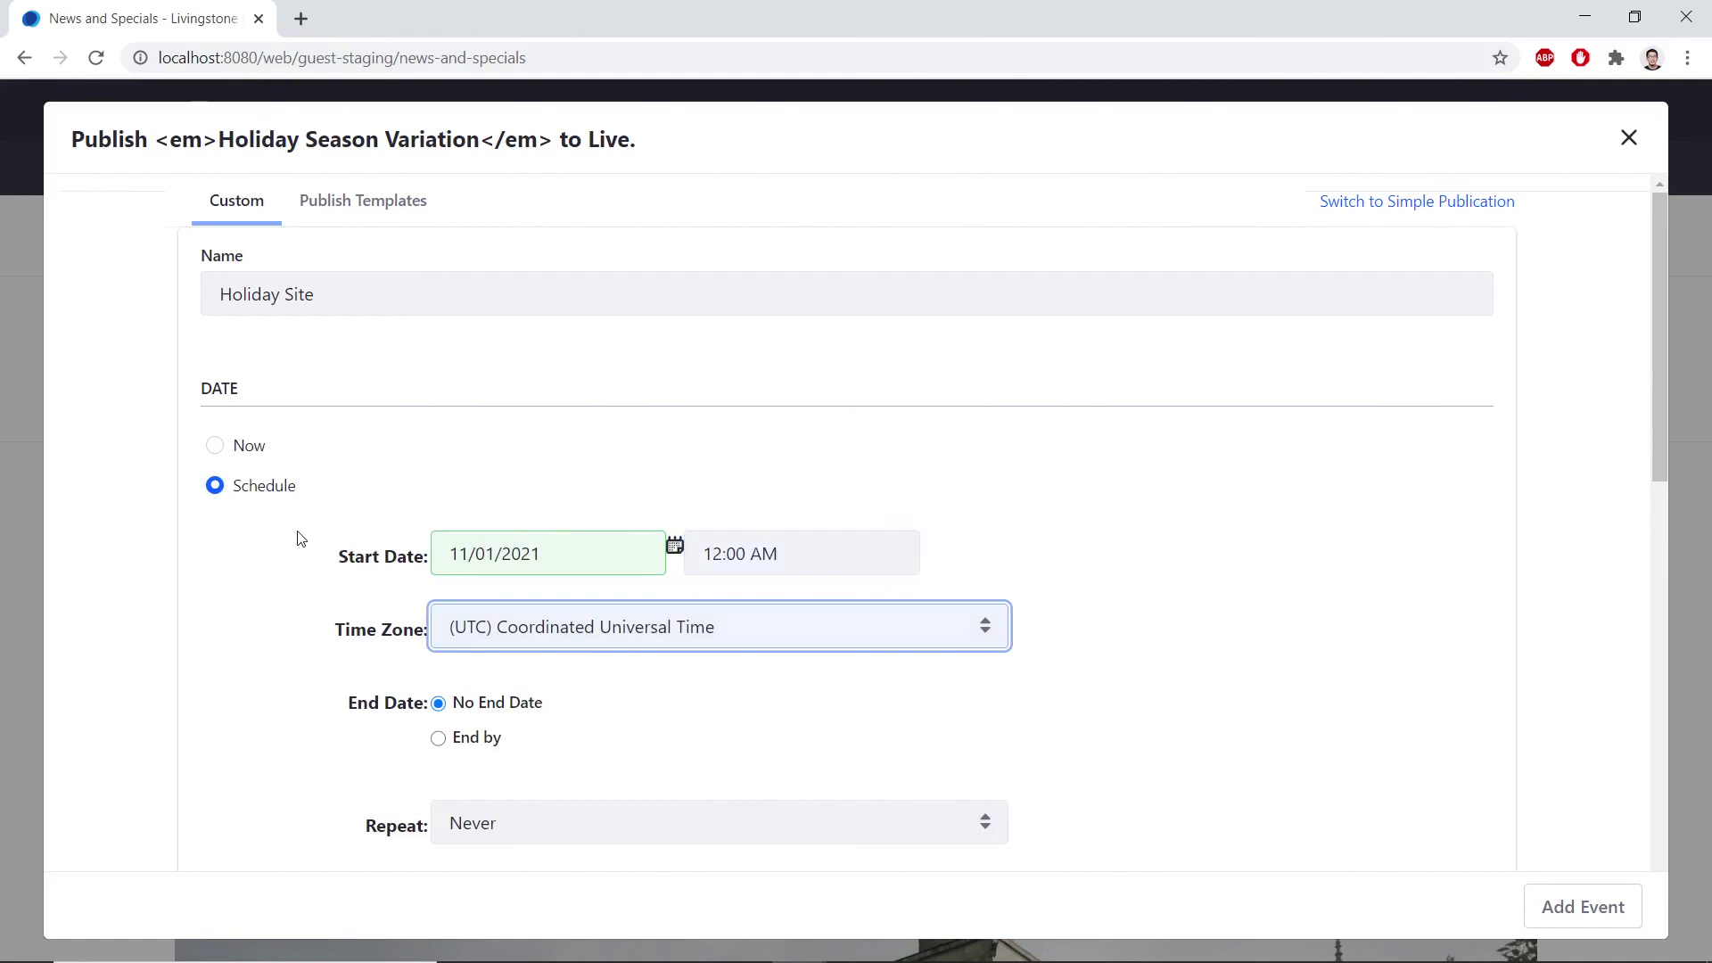
# Give the scheduled publication an end date of 01/01/2022 at 12:00 AM.
pyautogui.scroll(-1, 309, 549)
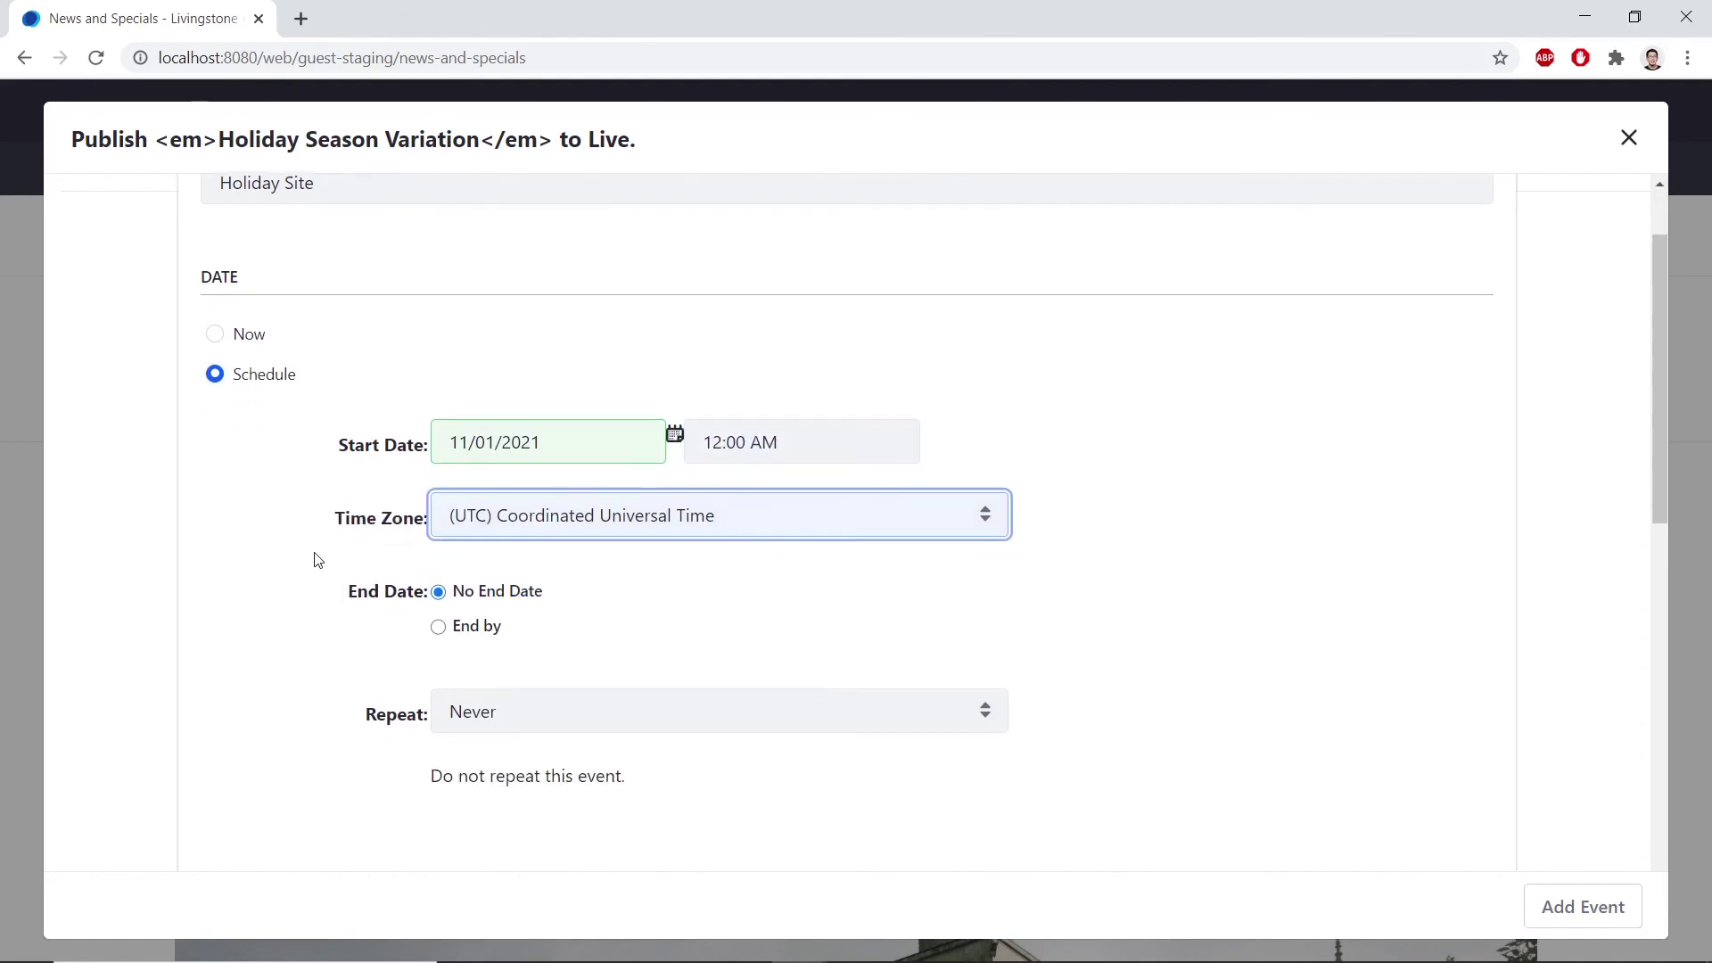
pyautogui.click(439, 627)
pyautogui.press('Tab')
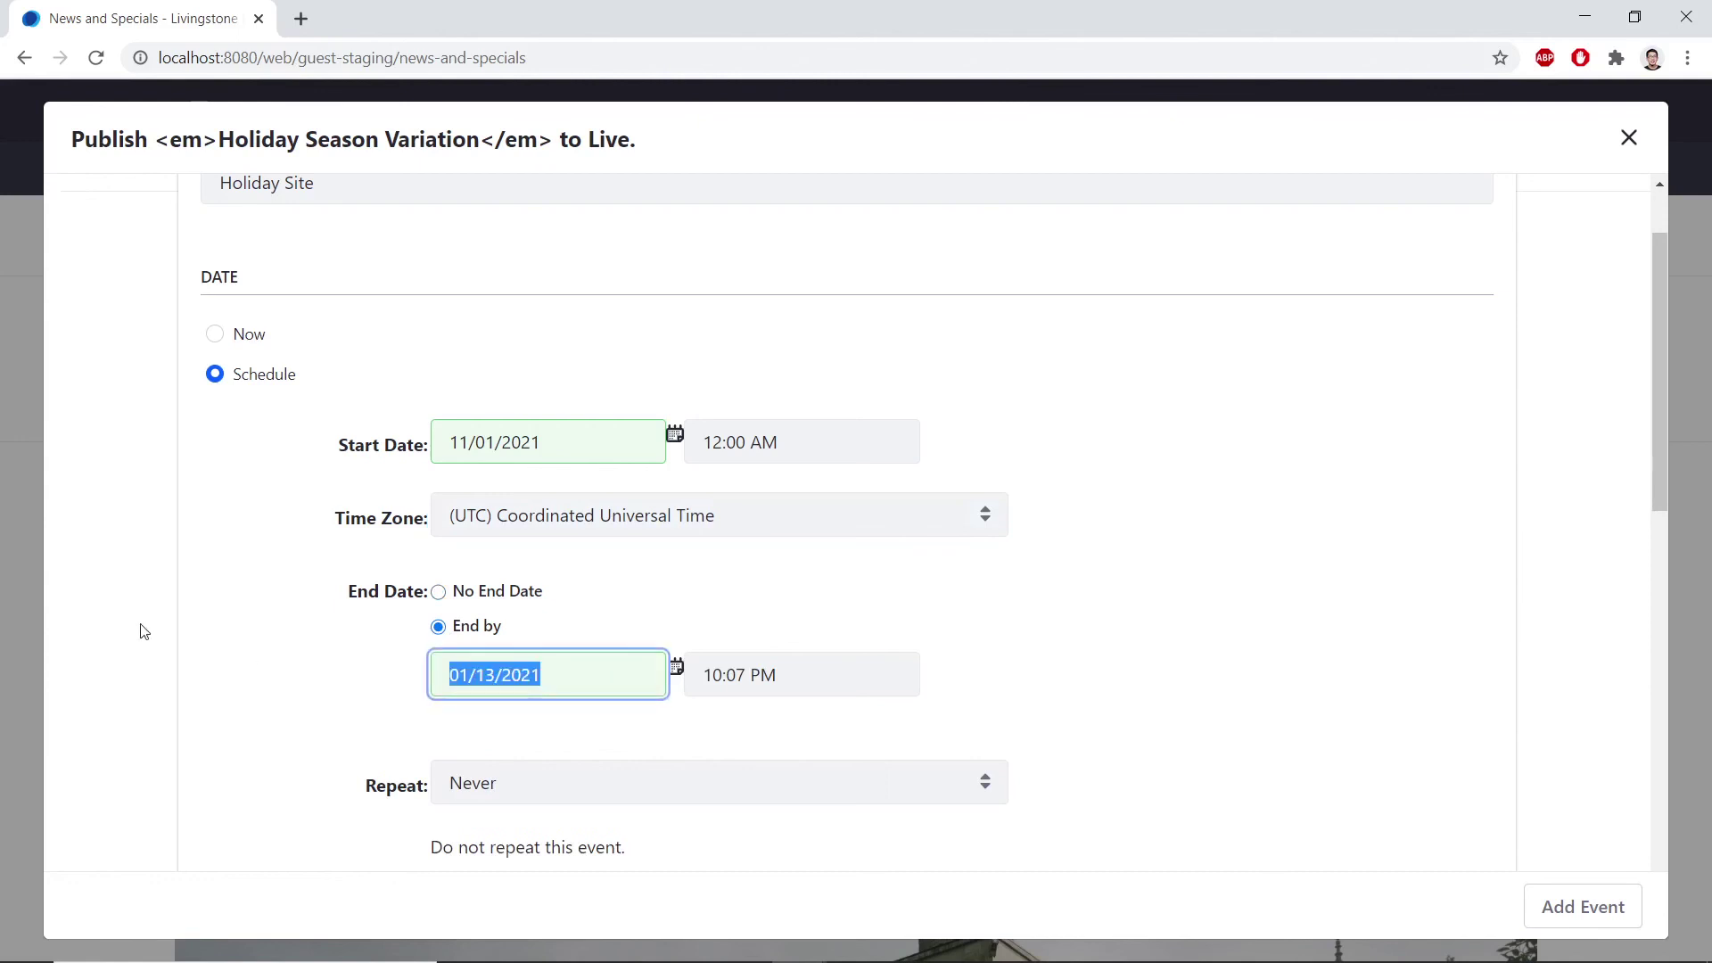
pyautogui.write('01/')
pyautogui.press('Down')
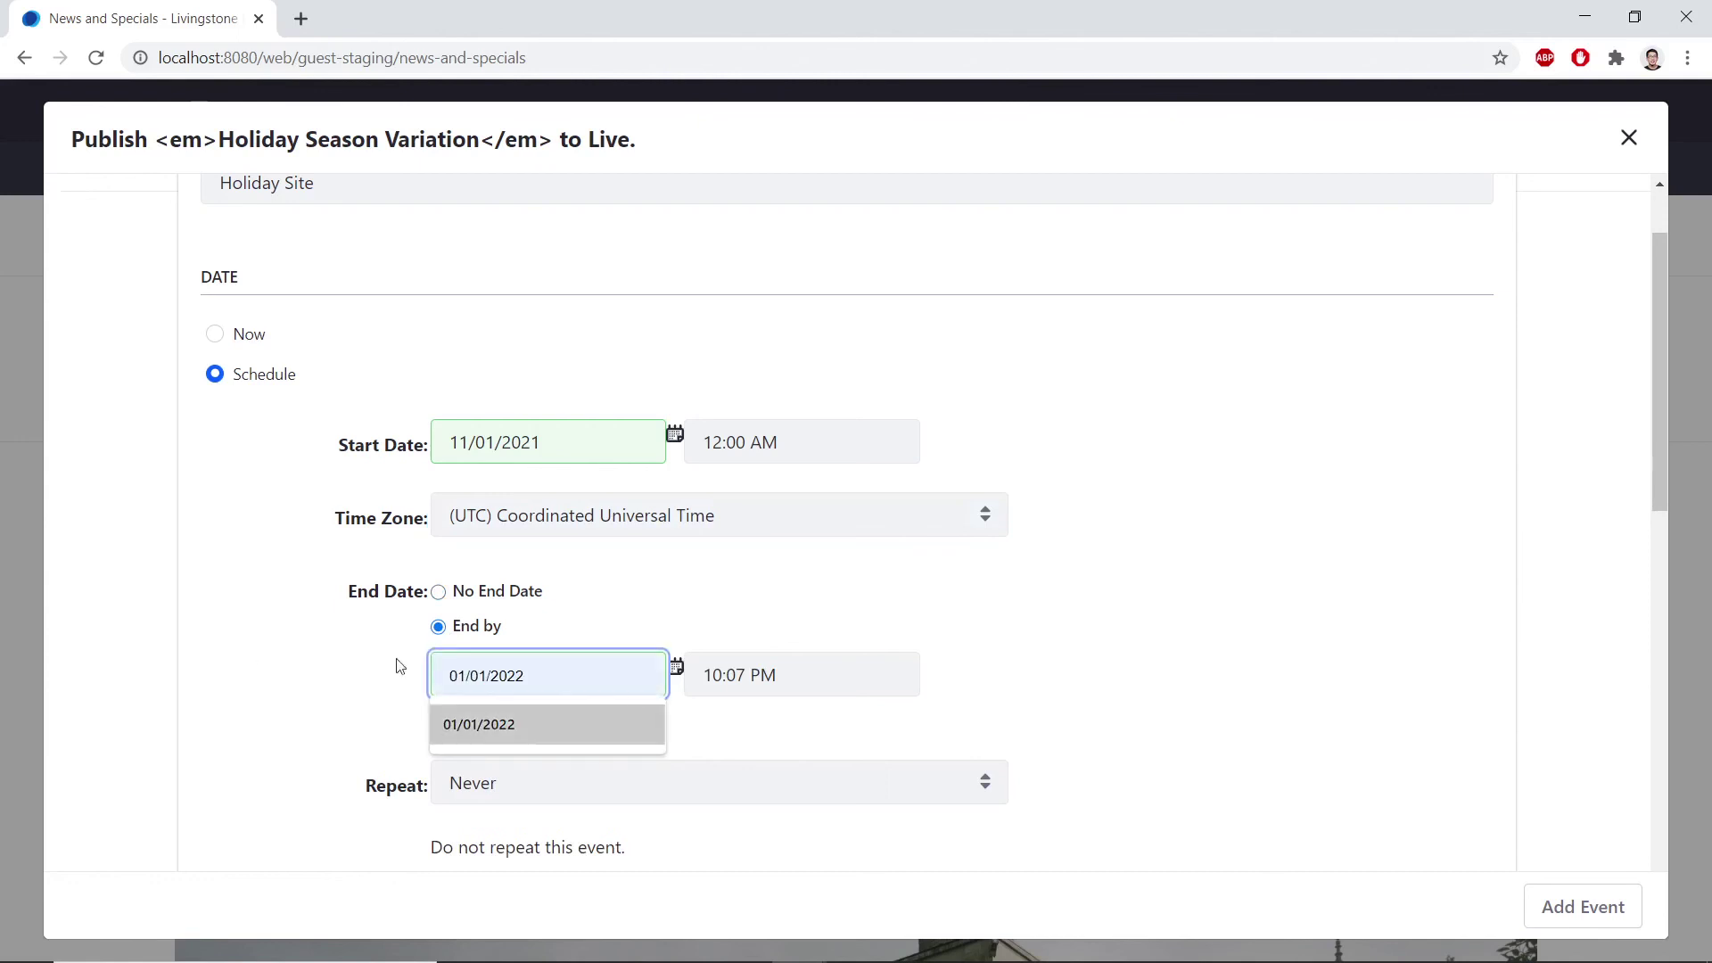
pyautogui.click(793, 678)
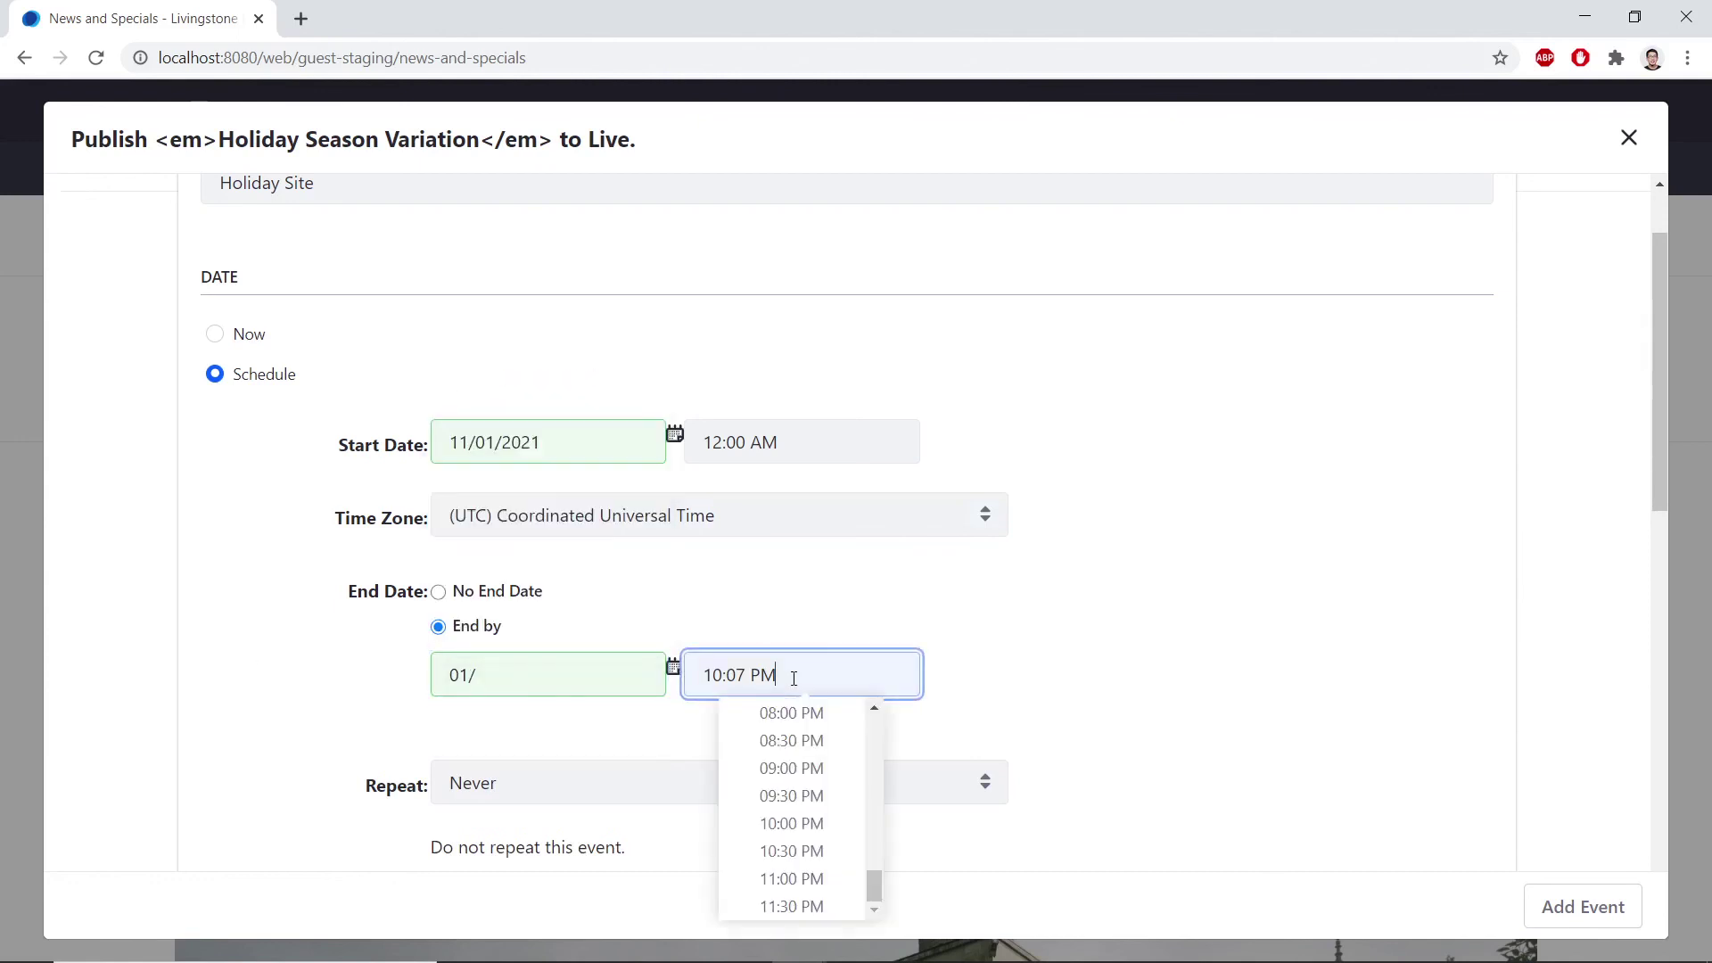
pyautogui.click(579, 676)
pyautogui.press('Down')
pyautogui.press('Tab')
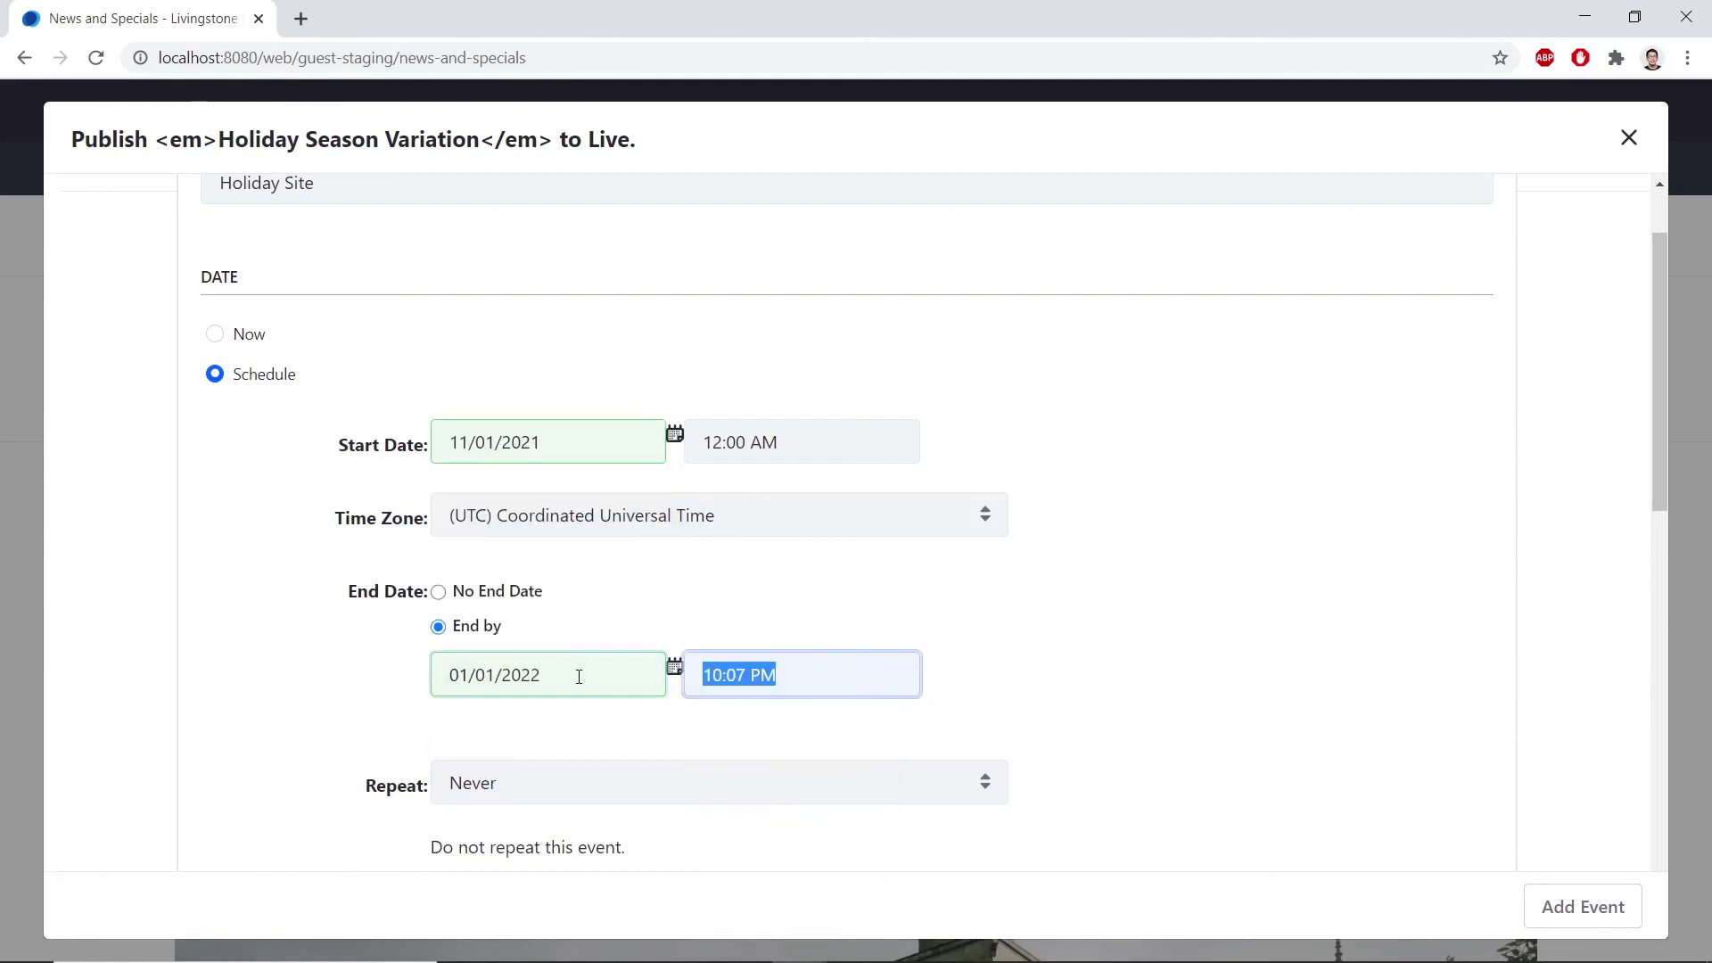
pyautogui.write('12:00 AM')
pyautogui.click(1014, 684)
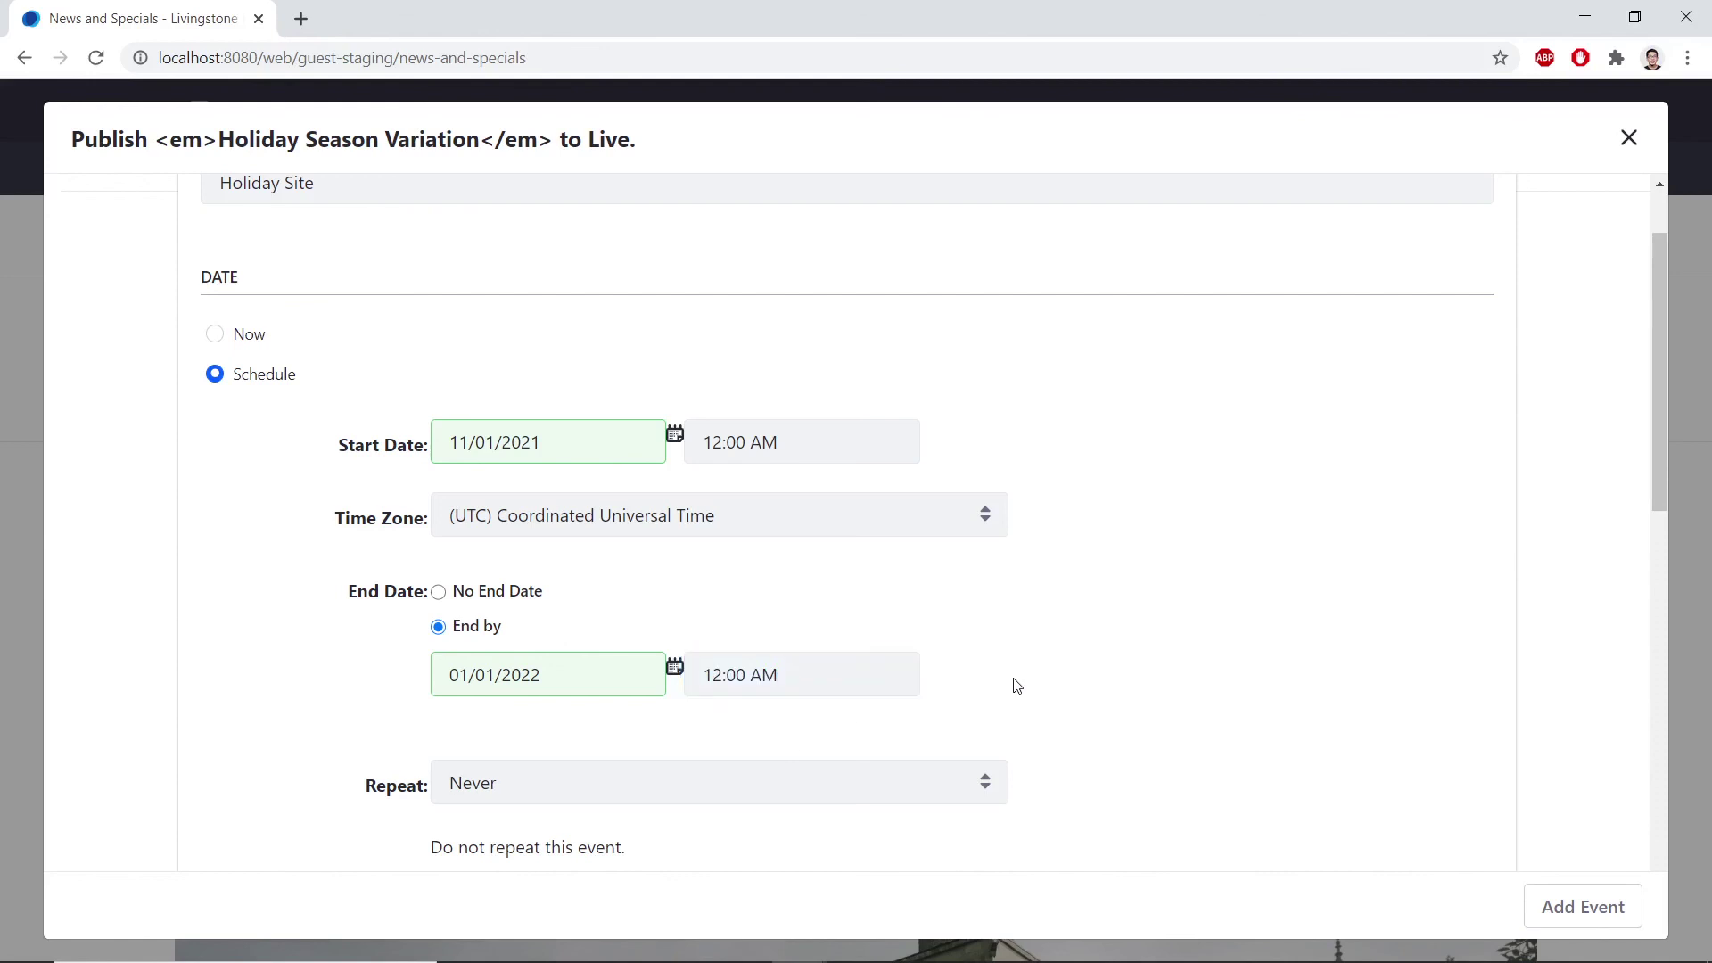
# Make the publication repeat yearly by day of month, on day 1 of November.
pyautogui.scroll(-3, 1014, 684)
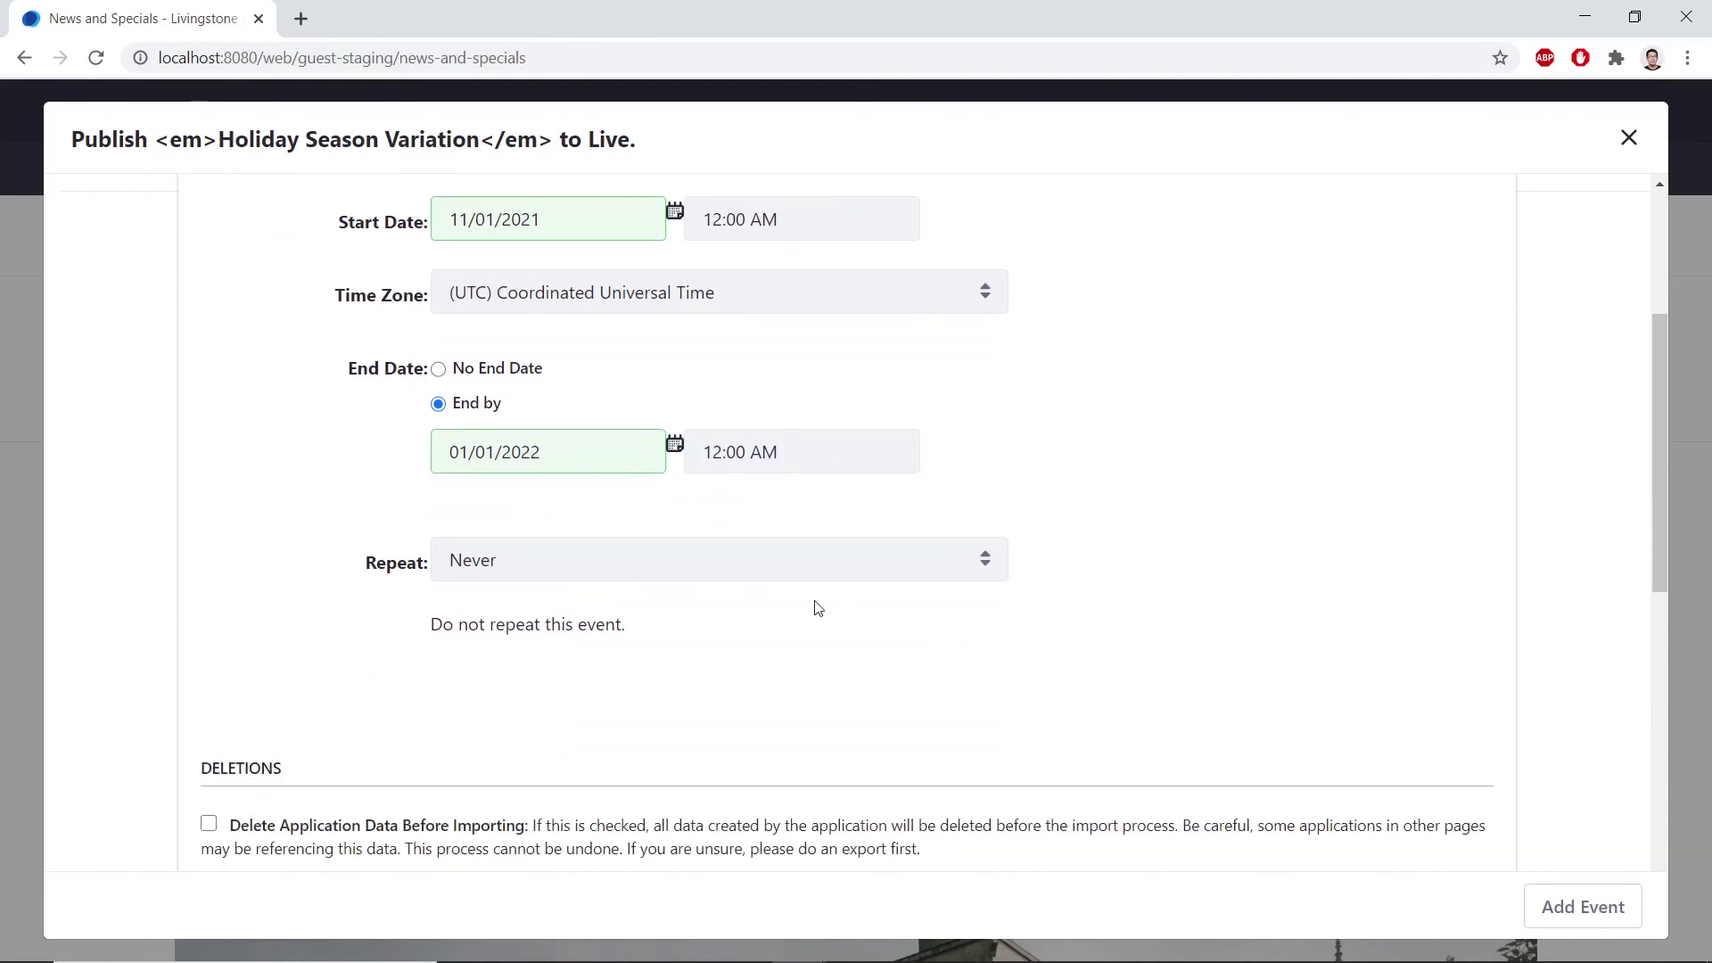
pyautogui.click(650, 564)
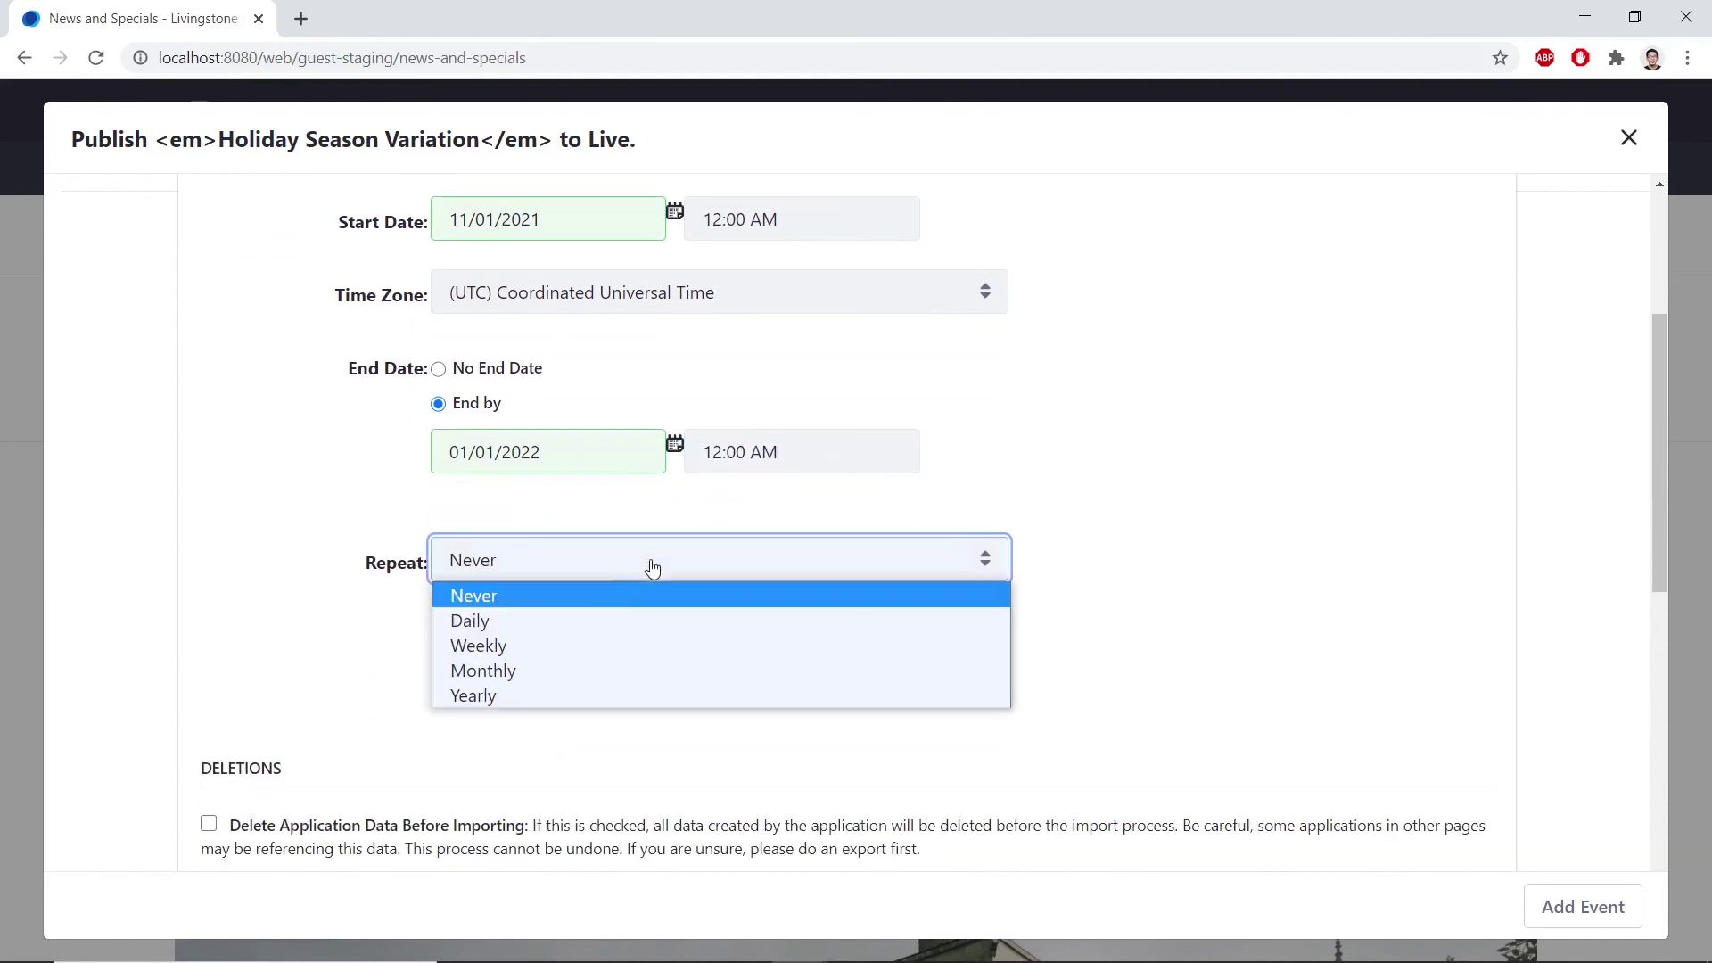
pyautogui.click(499, 696)
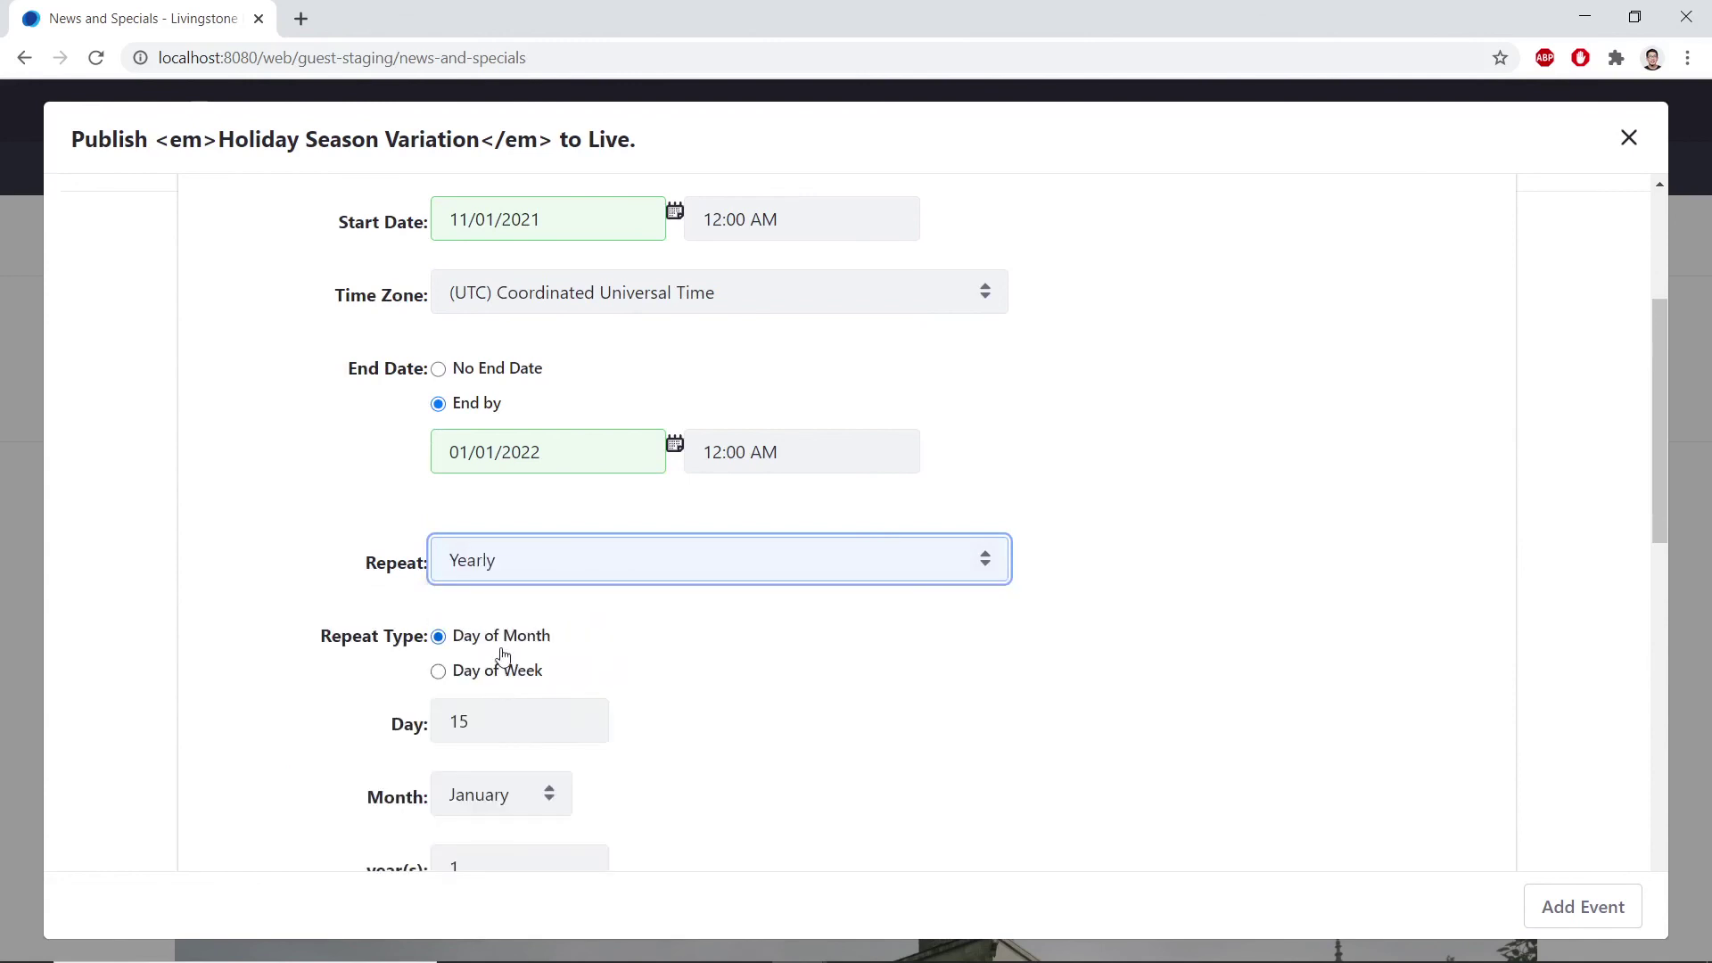
pyautogui.scroll(-1, 512, 617)
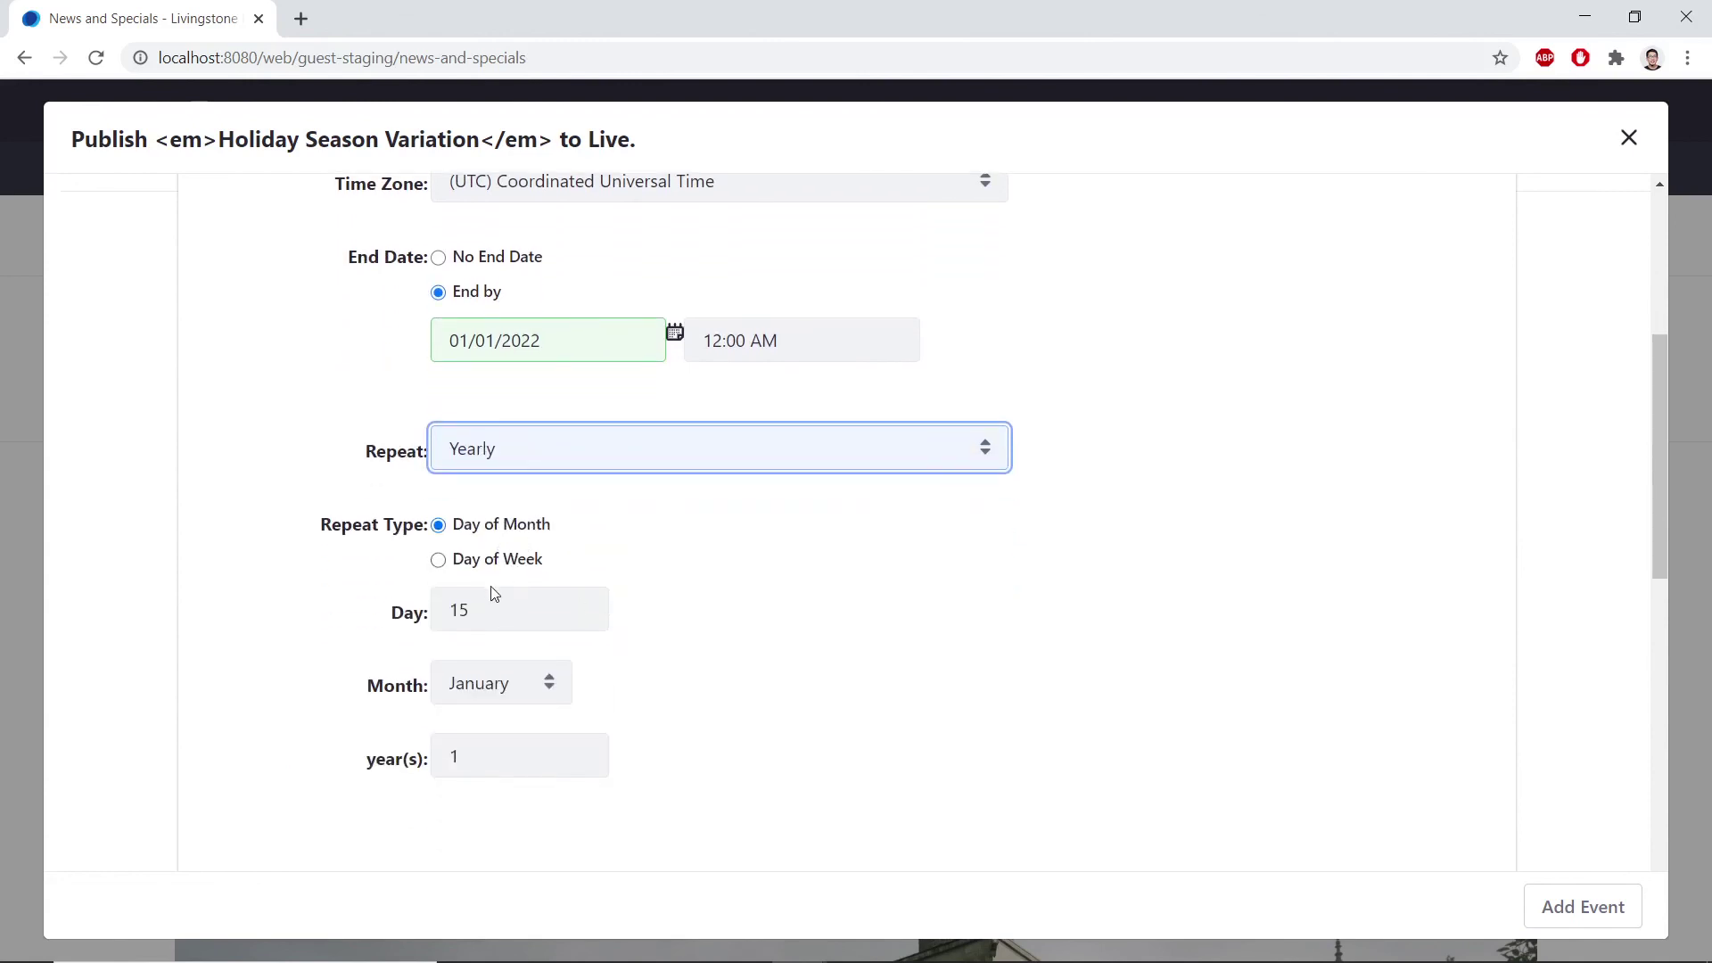
pyautogui.doubleClick(492, 619)
pyautogui.write('1')
pyautogui.click(659, 651)
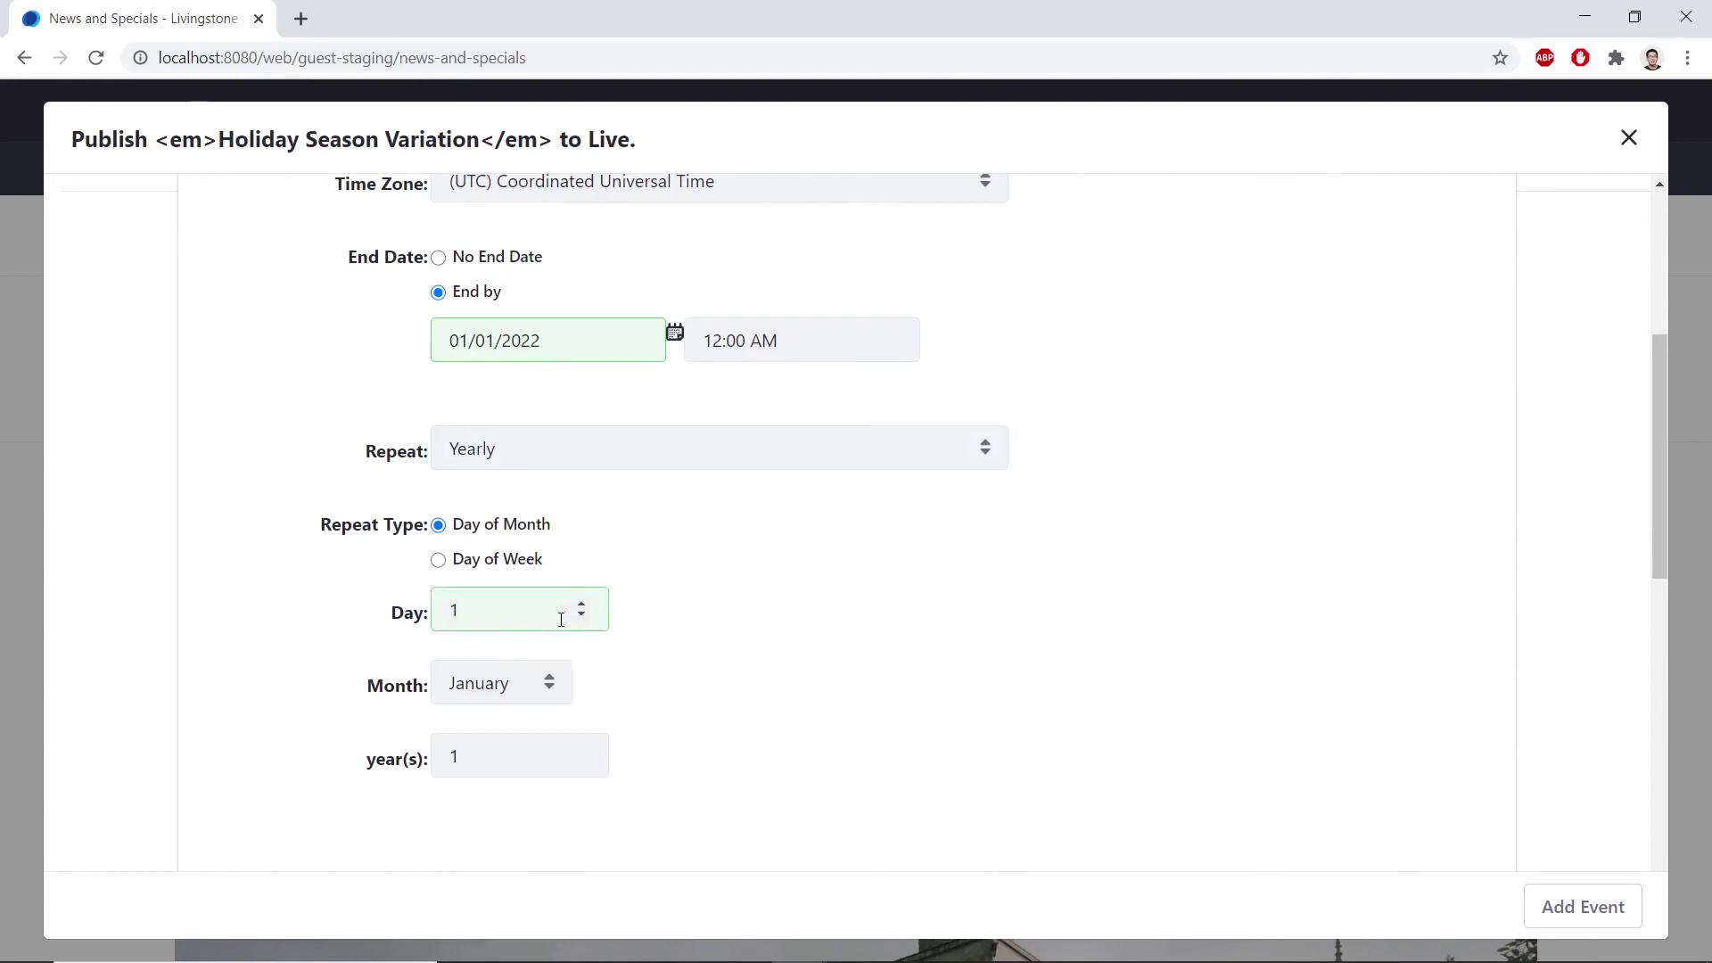
pyautogui.click(535, 688)
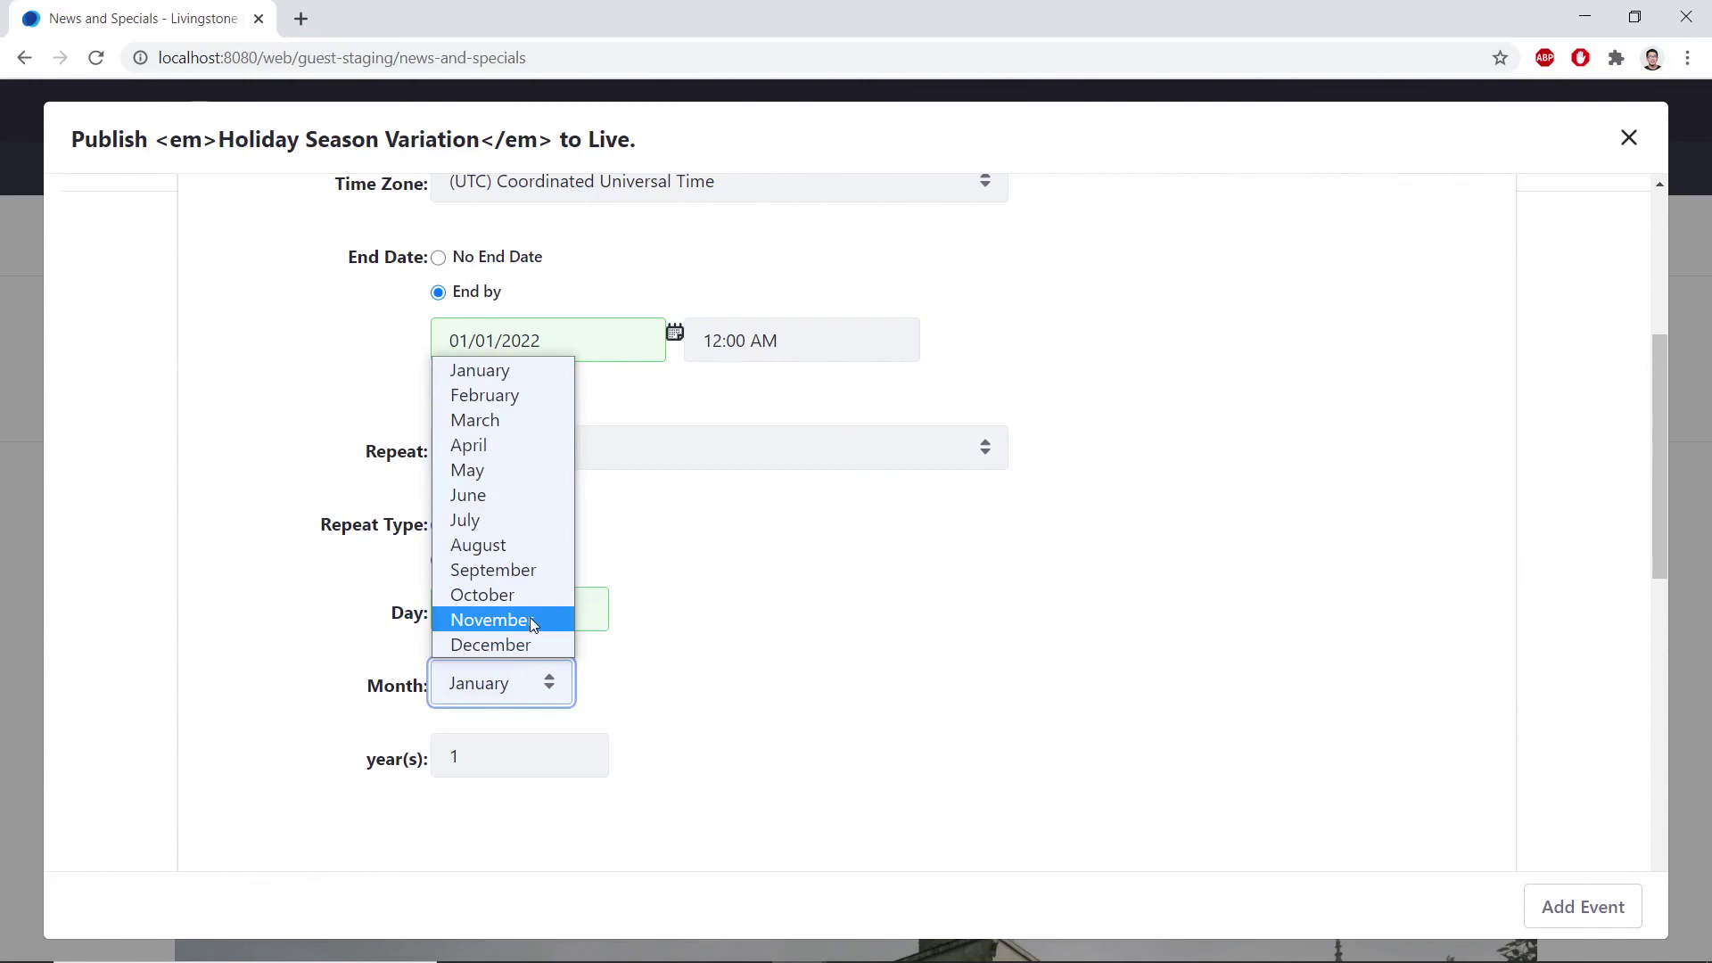
pyautogui.click(532, 624)
# Set the yearly repeat's year(s) value to 10 and add the scheduled publication event, closing the publish dialog.
pyautogui.scroll(-1, 571, 671)
pyautogui.click(516, 653)
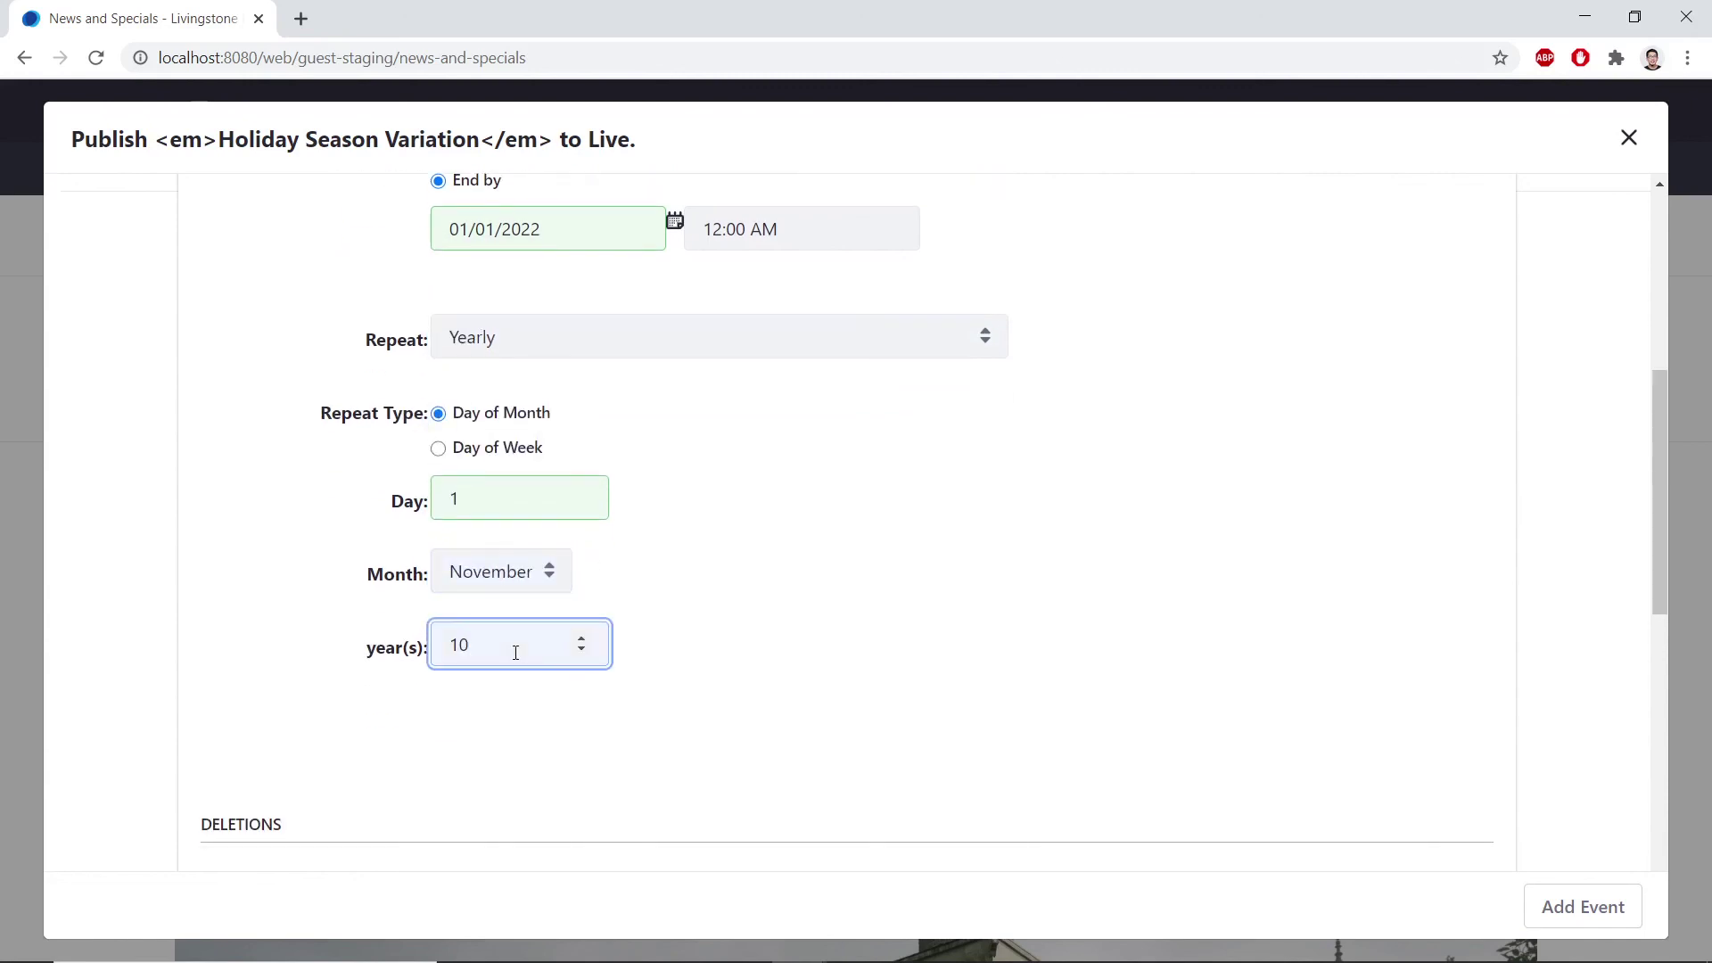
pyautogui.click(635, 552)
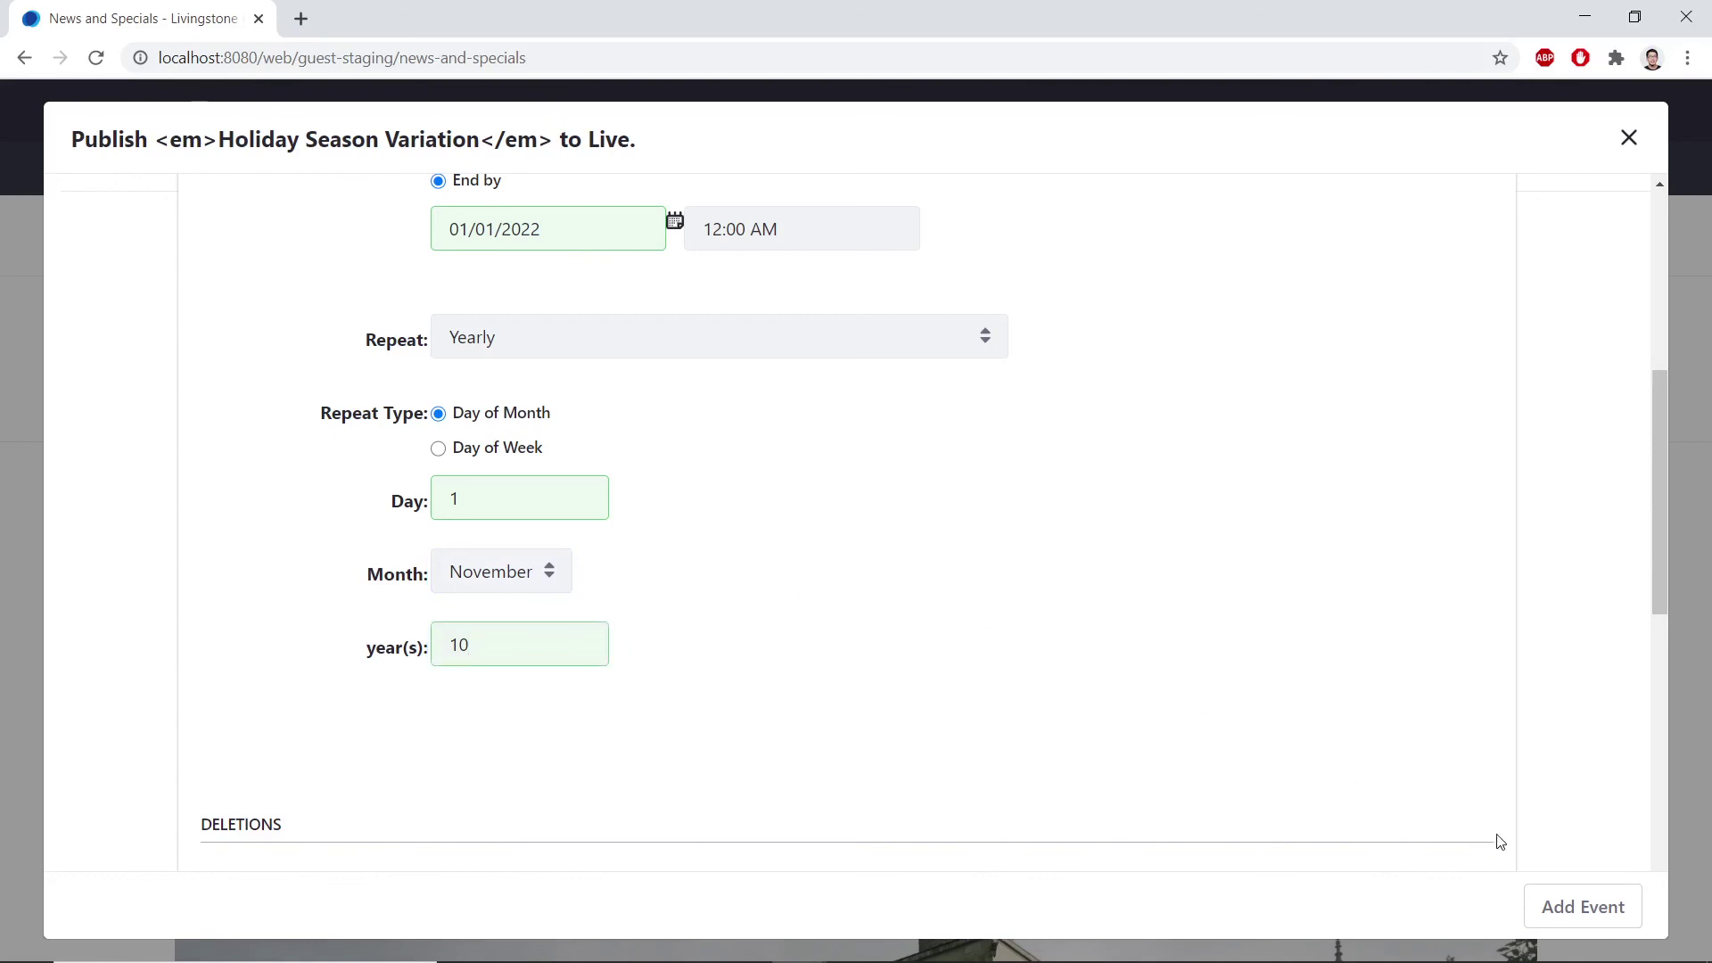
pyautogui.click(1556, 907)
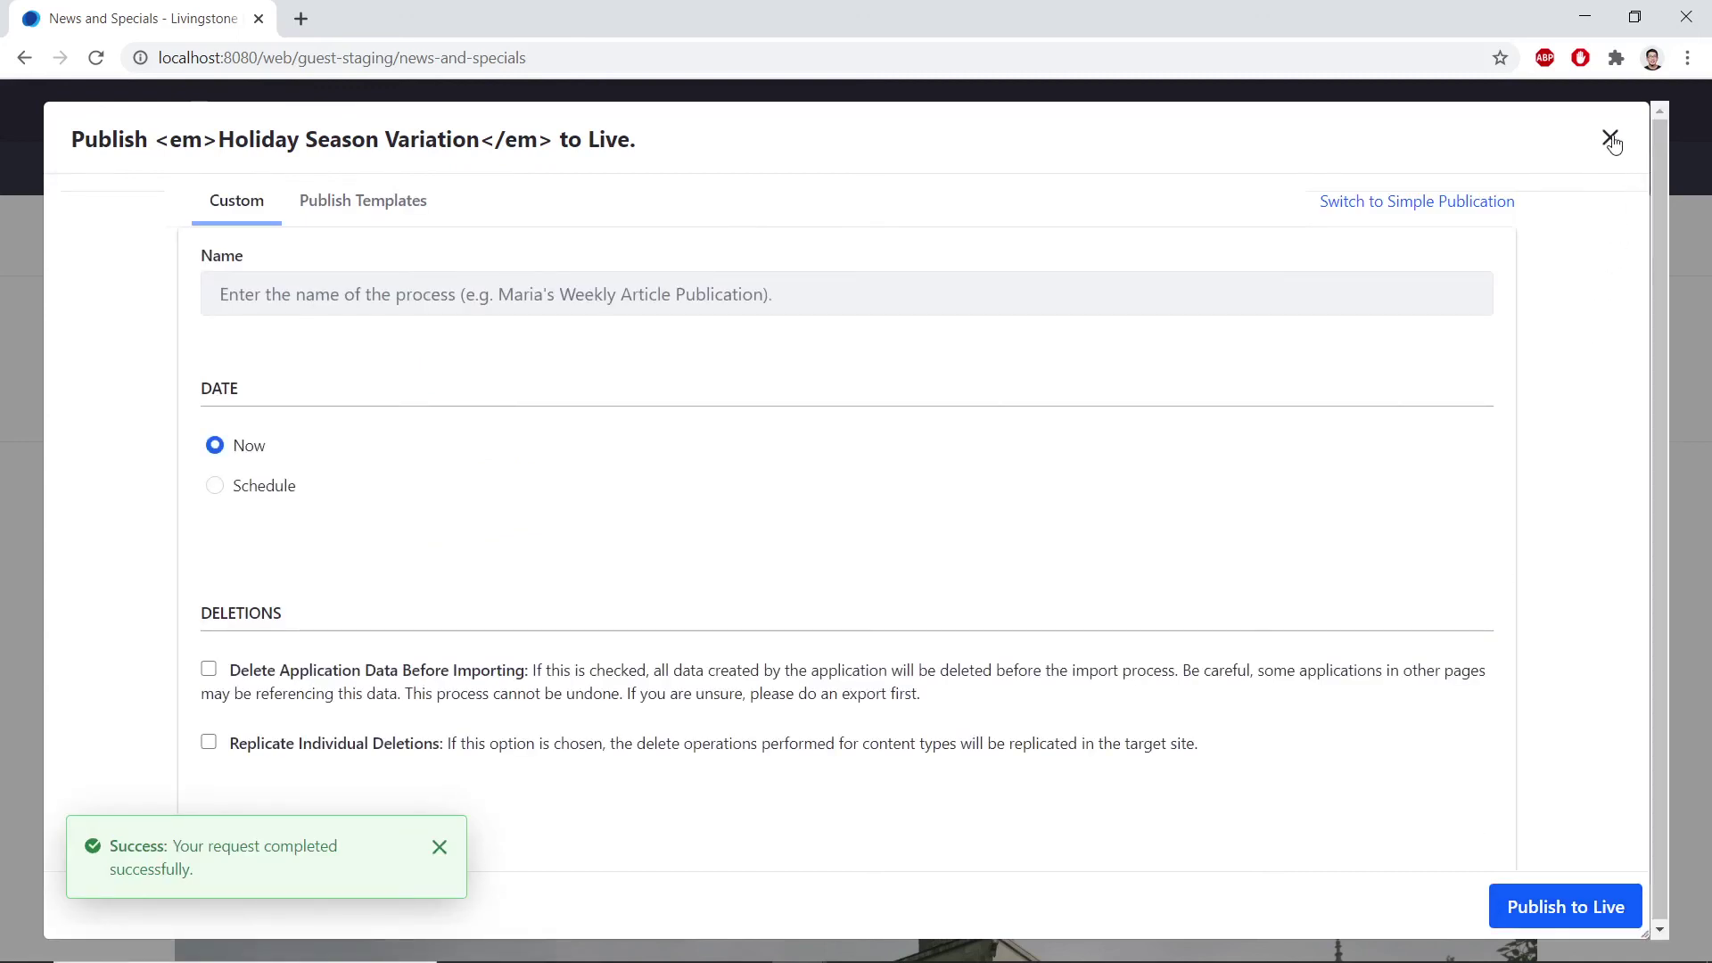
pyautogui.click(1611, 140)
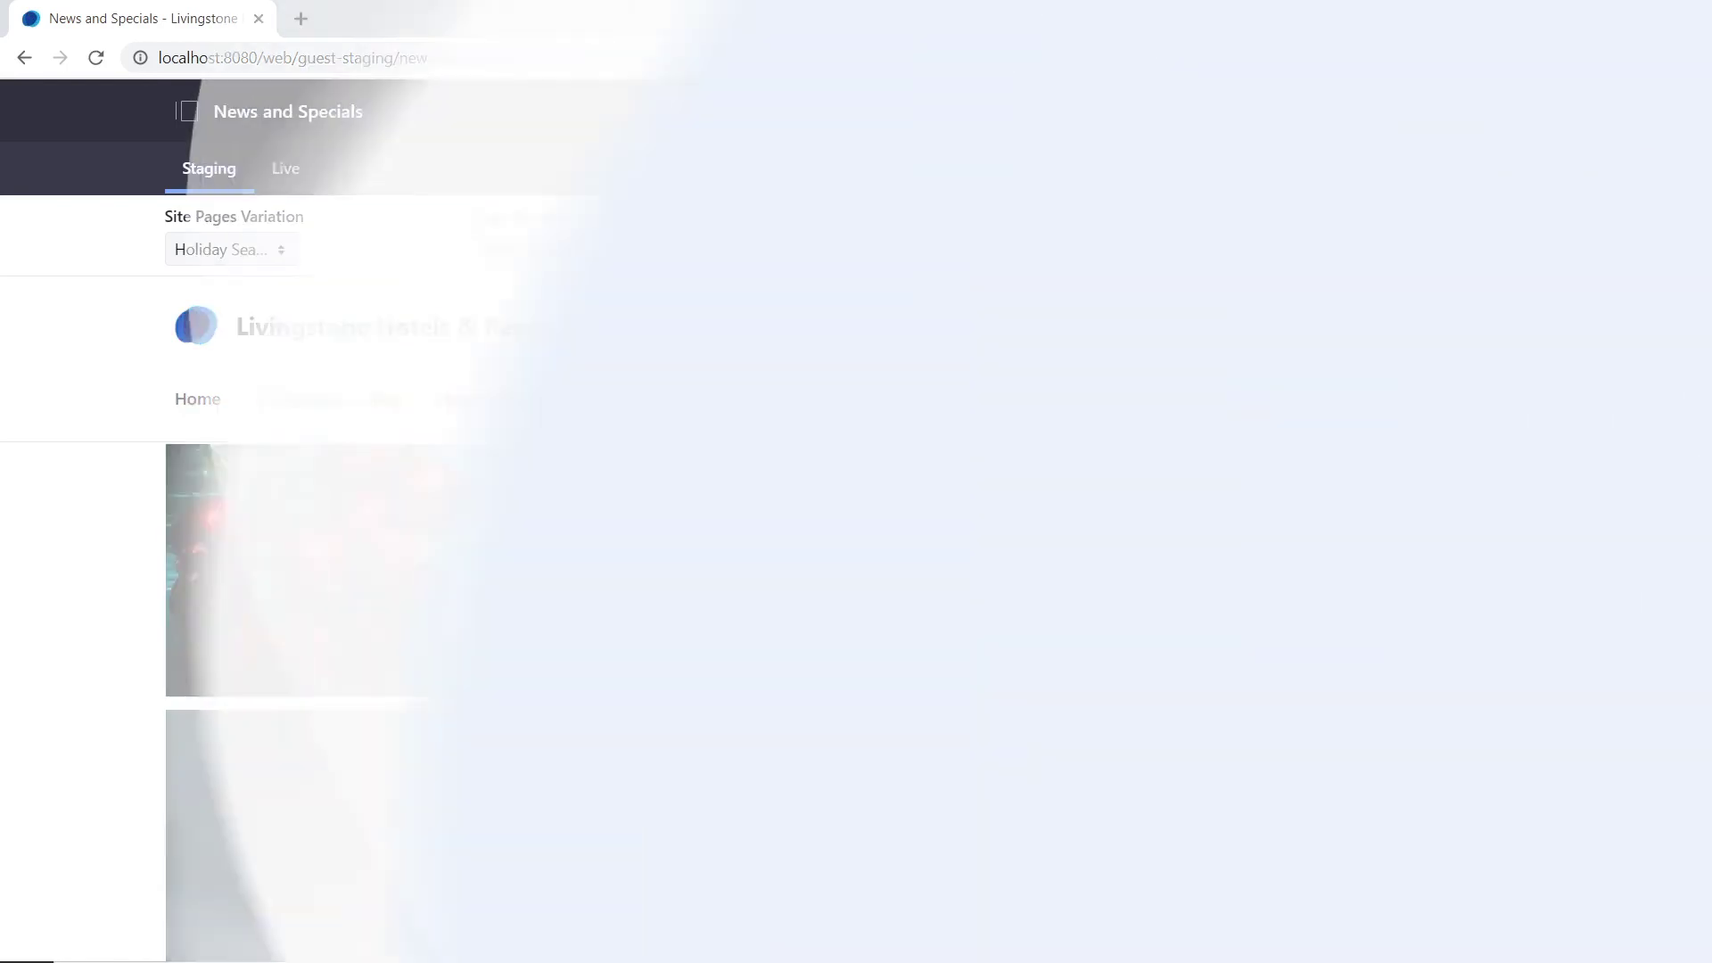